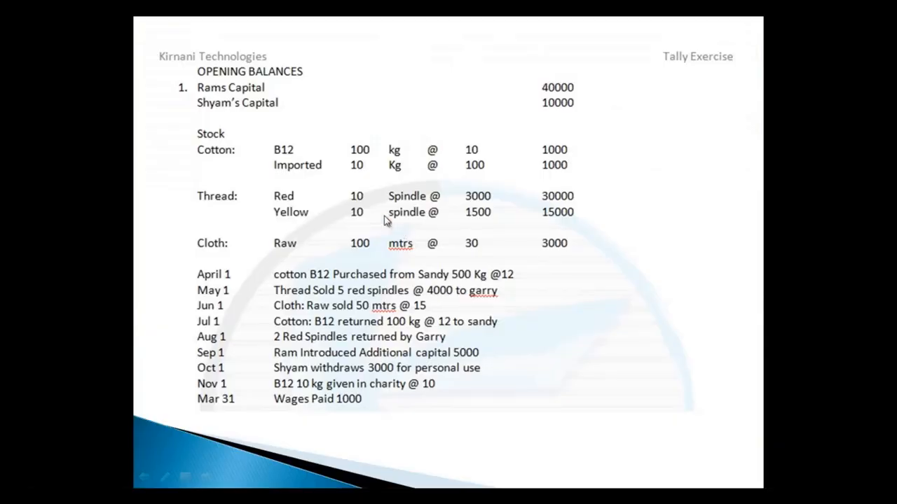
- Check the exercise sheet and enable standard rates for stock item B12
key(alt+Tab)
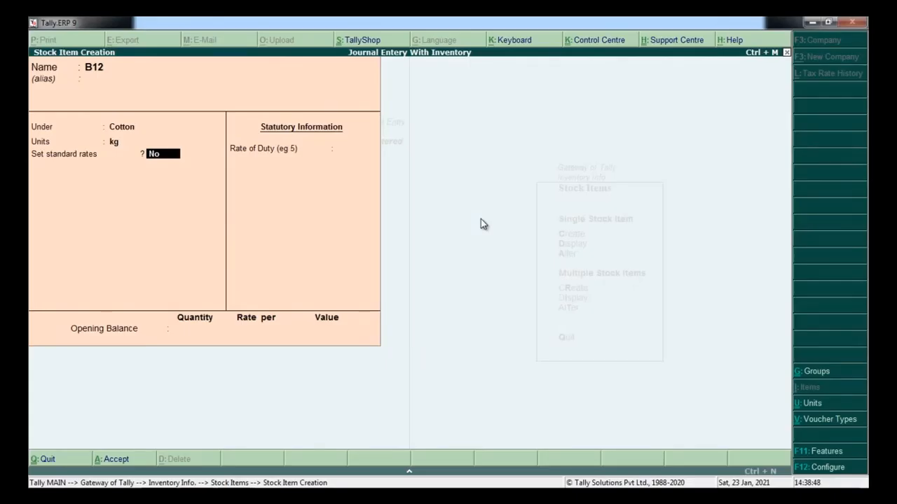
key(alt+Tab)
key(alt+Tab)
text(s)
key(Return)
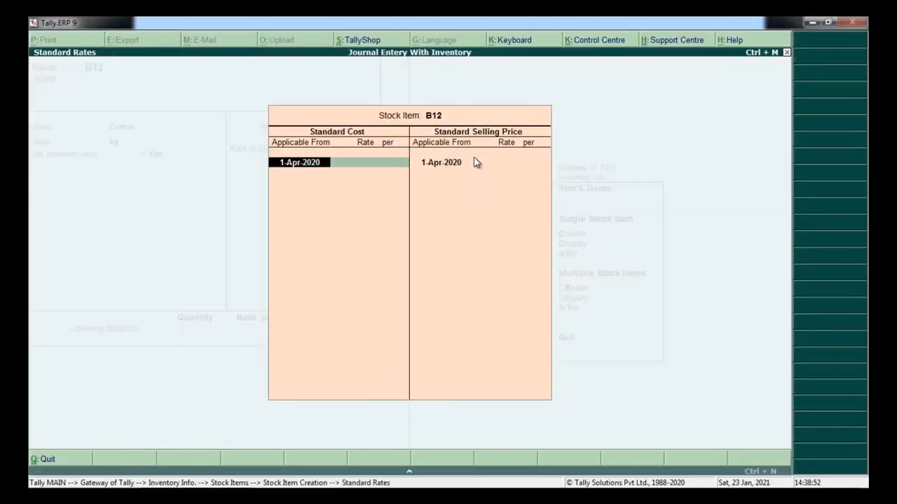
- Set B12's standard cost to 10.00 per kg from 1-Apr-2020, leaving the standard selling price blank
key(Return)
key(Return)
key(Return)
key(Return)
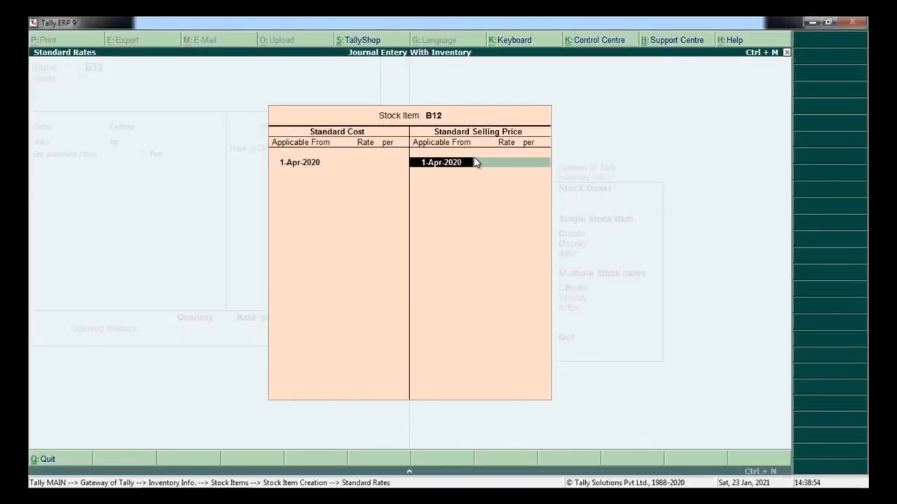
key(Return)
key(BackSpace)
key(BackSpace)
key(BackSpace)
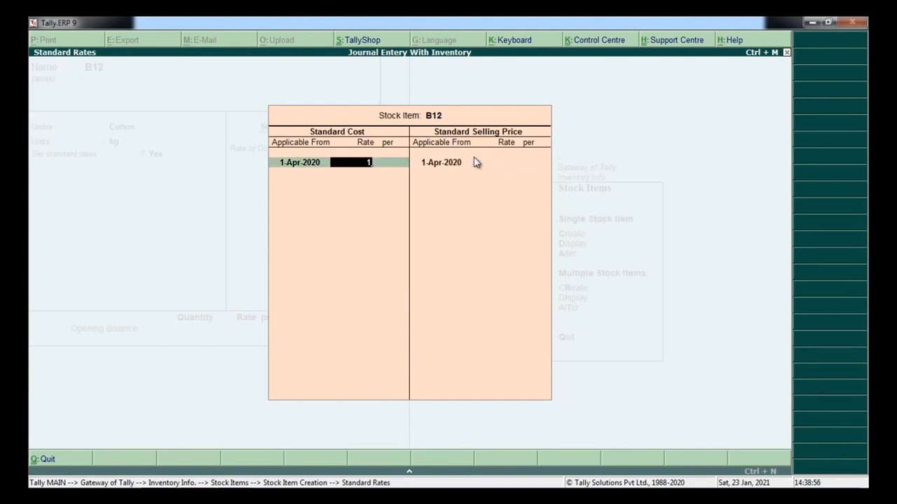
key(Return)
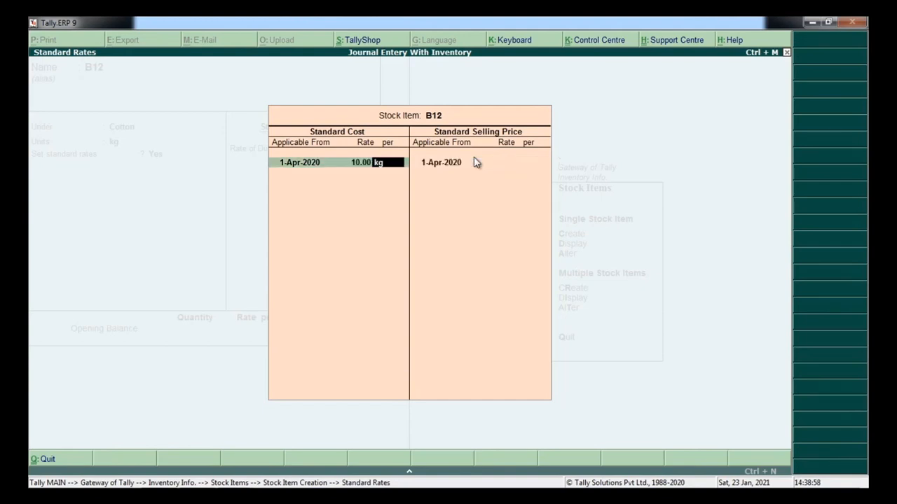
key(ctrl+a)
key(Return)
- Enter B12's opening balance as 100 kg at 10.00 per kg and save the stock item
key(alt+Tab)
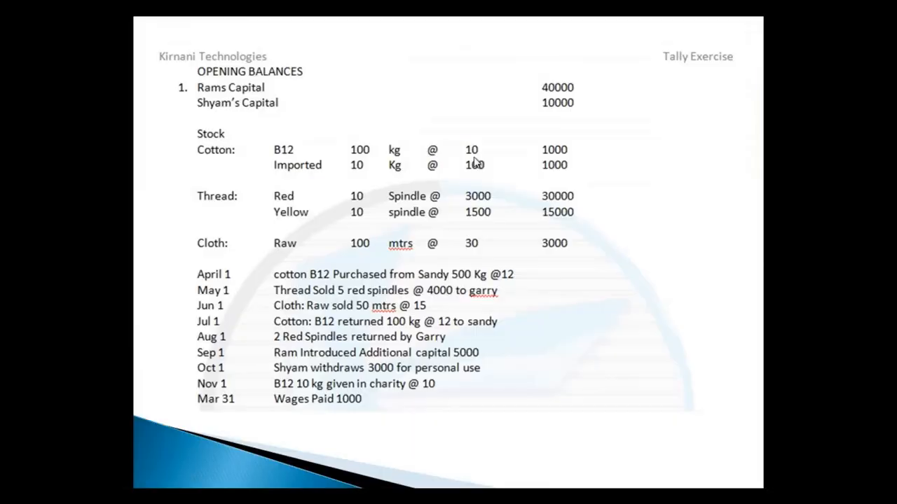
key(alt+Tab)
text(1)
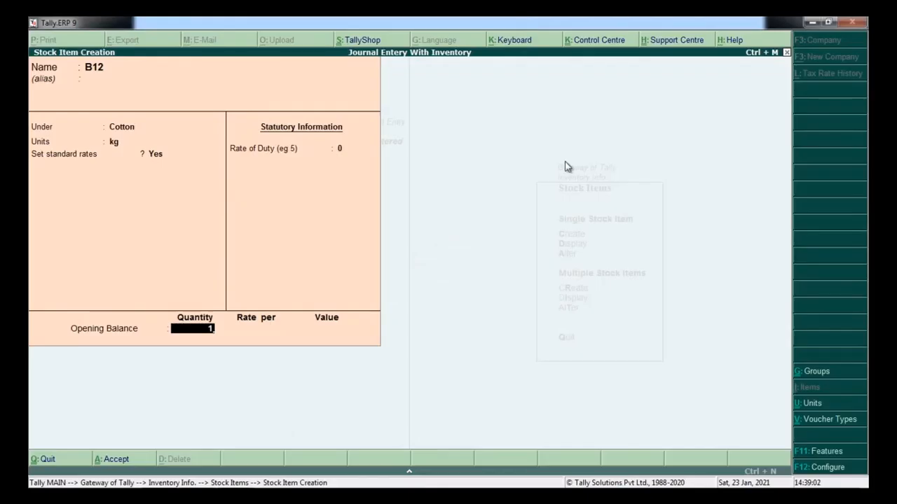
key(Return)
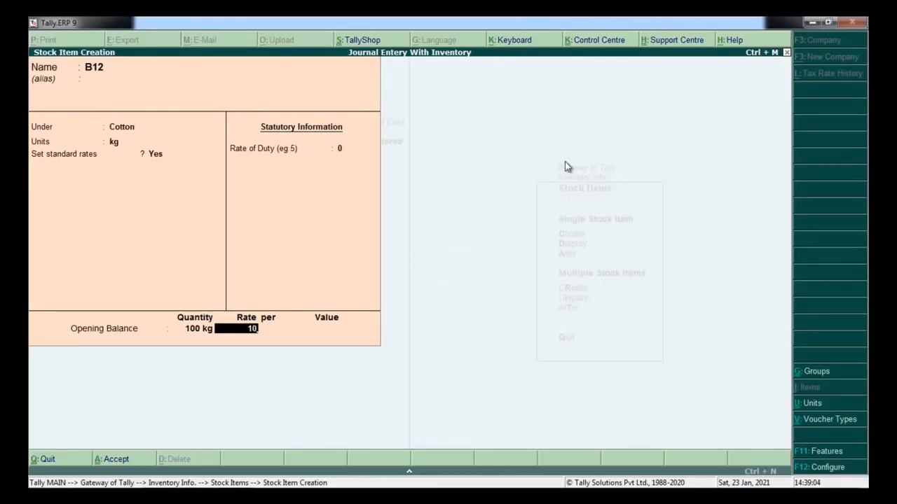
text(10)
key(Return)
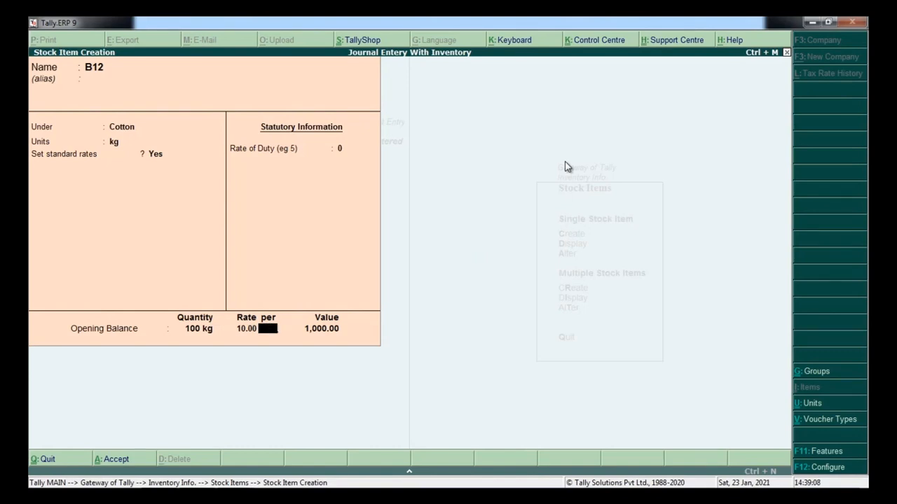
key(Return)
key(Return)
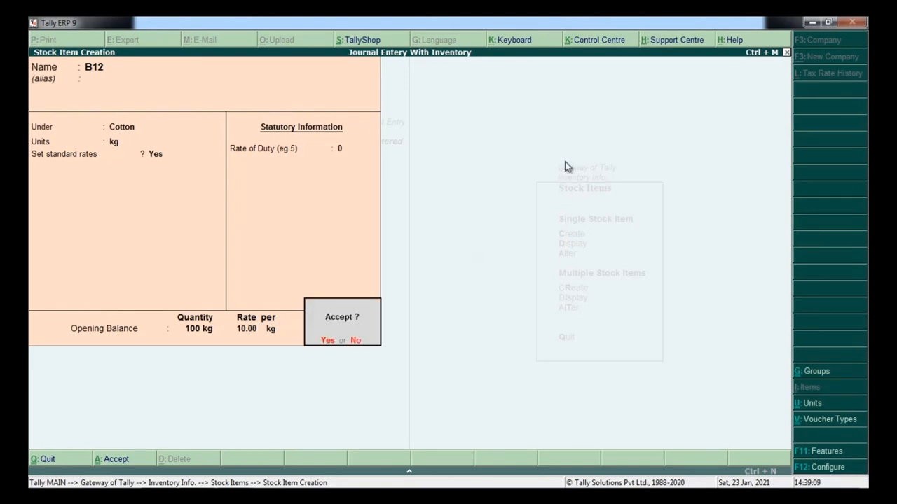
key(Return)
- Check the next cotton item on the exercise sheet and name the new stock item Imported
key(alt+Tab)
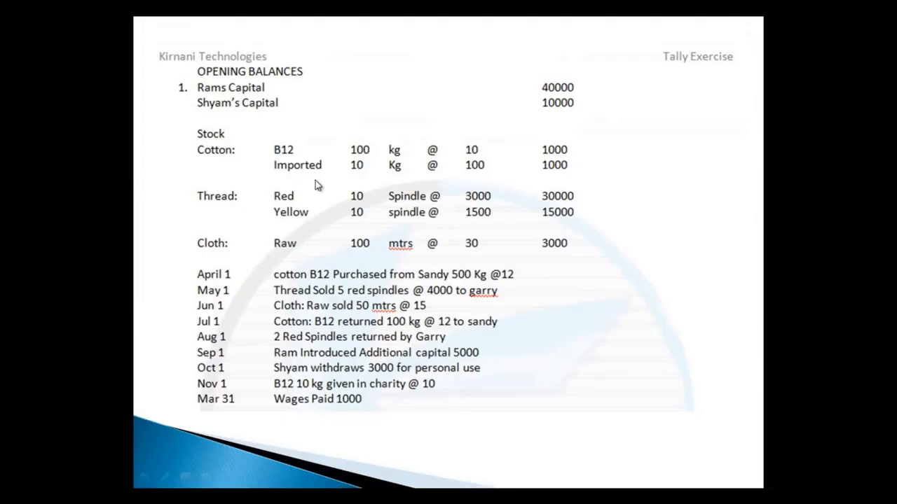
key(alt+Tab)
text(Om)
text(Impo)
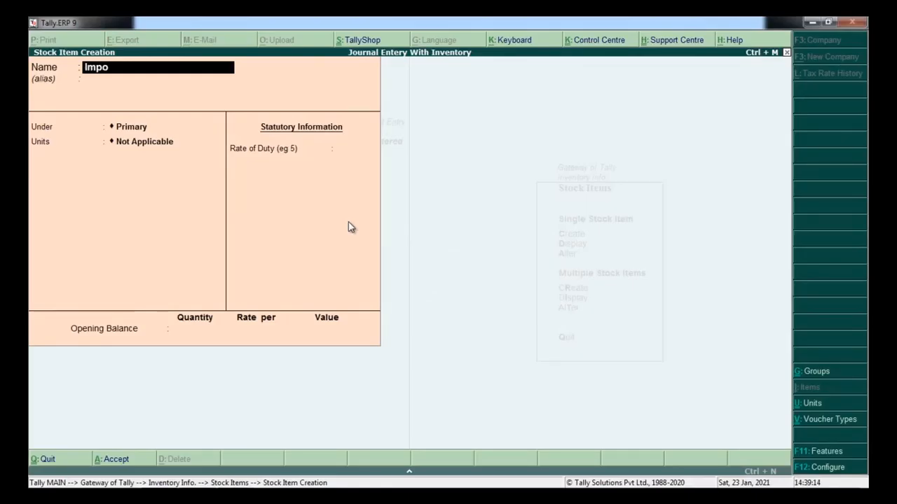
text(rted)
key(Return)
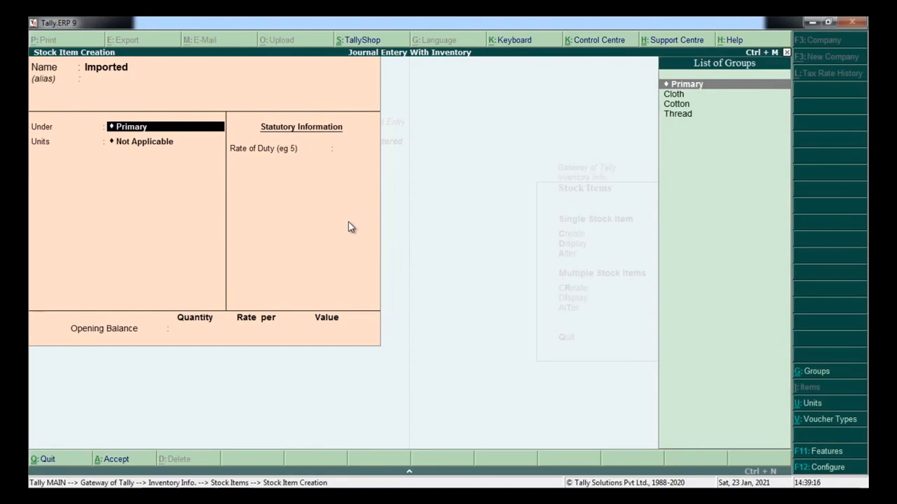
- Place the Imported item under the Cotton group and set its units to kg
key(Down)
key(Down)
key(alt+Tab)
key(alt+Tab)
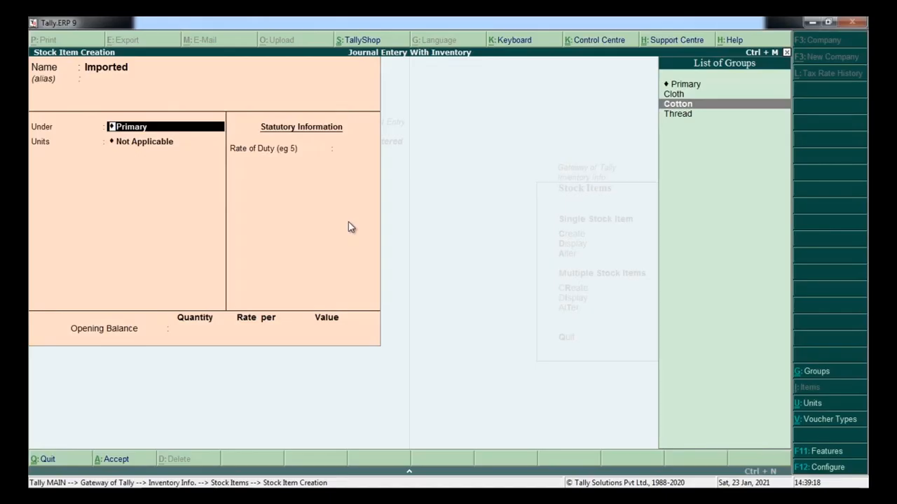
key(Return)
key(Down)
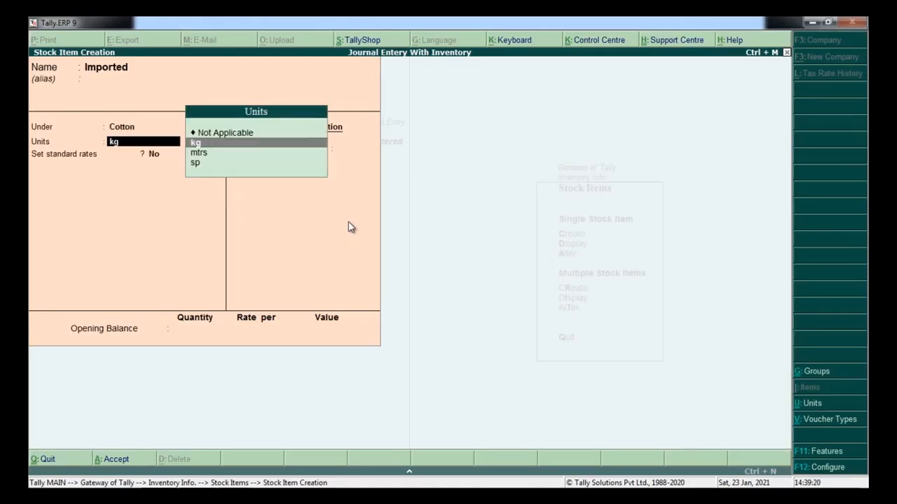
key(Return)
- Enable standard rates for Imported and set its standard cost to 100.00 per kg from 1-Apr-2020, with no selling price
text(ye)
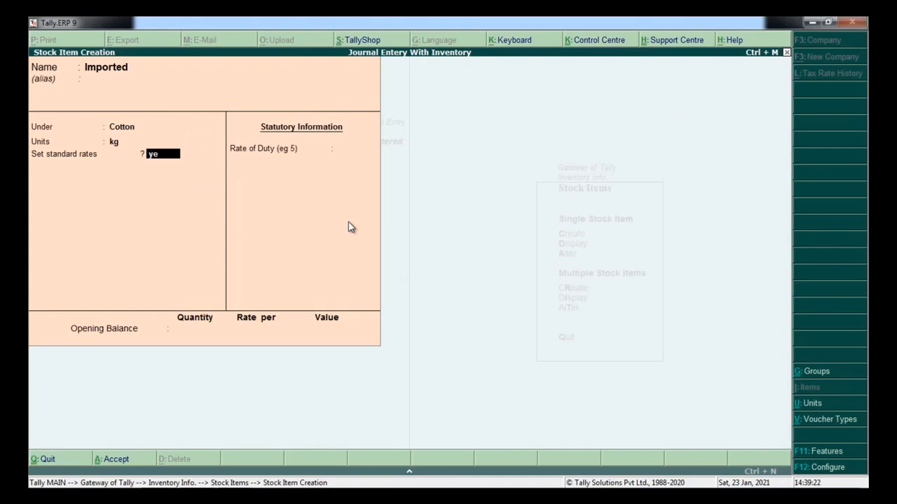
text(s)
key(Return)
key(Return)
key(alt+Tab)
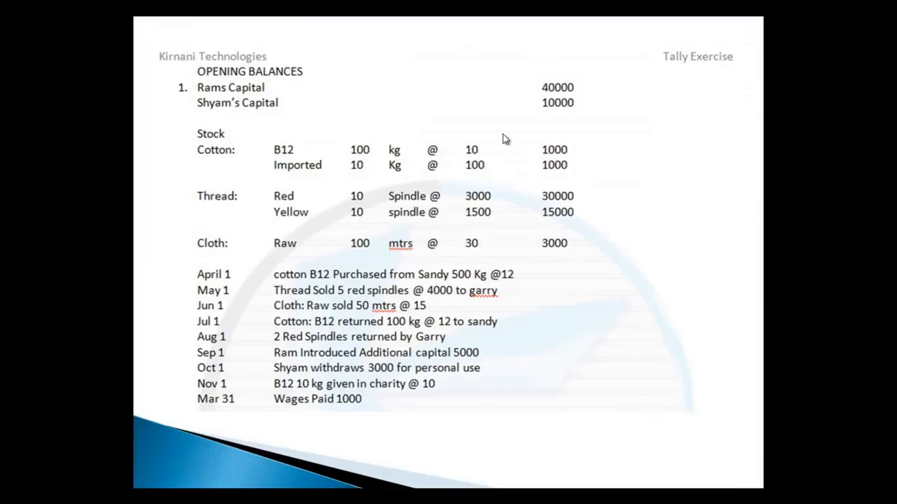
key(alt+Tab)
text(100)
key(Return)
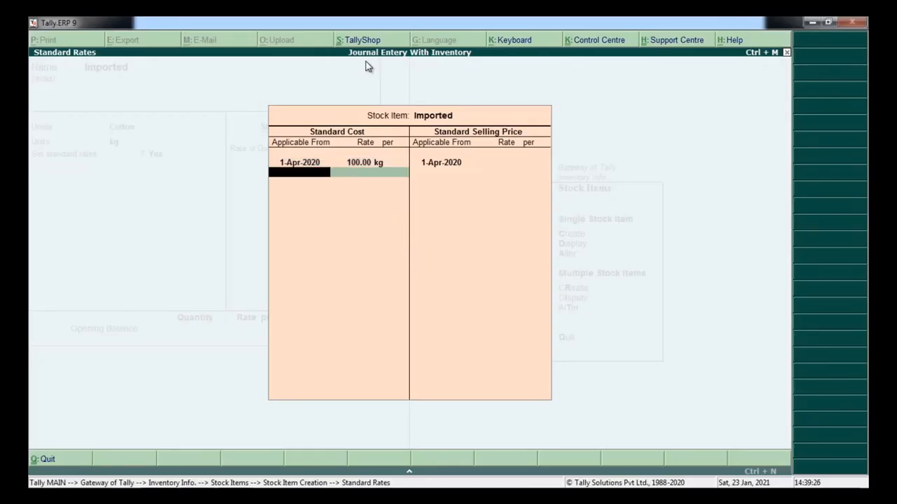
key(Return)
key(Return)
key(Return)
key(Return)
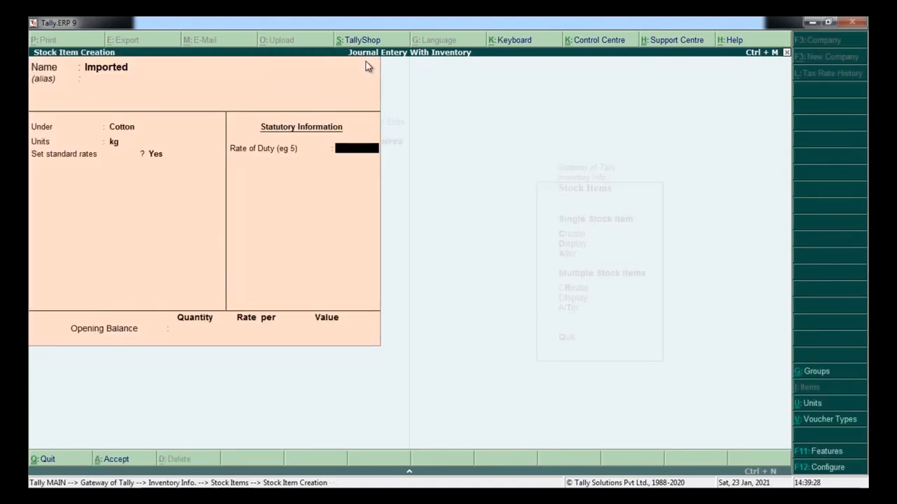
- Enter Imported's opening balance as 10 kg at 100.00 per kg, check it against the exercise sheet, and save the item
key(Return)
key(Return)
key(Escape)
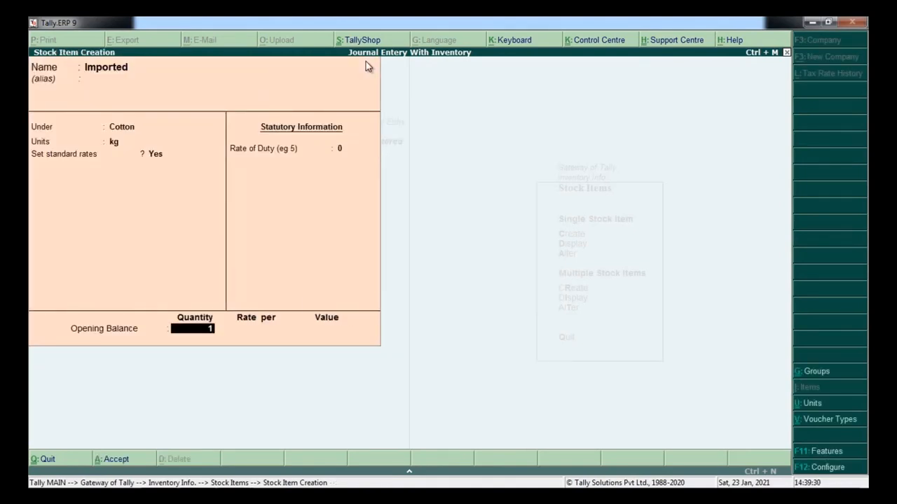
key(Return)
text(100)
key(Return)
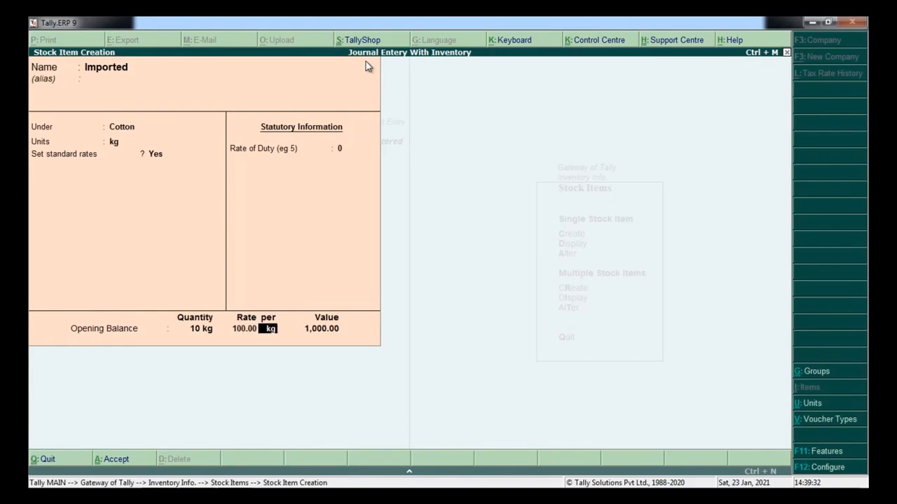
key(alt+Tab)
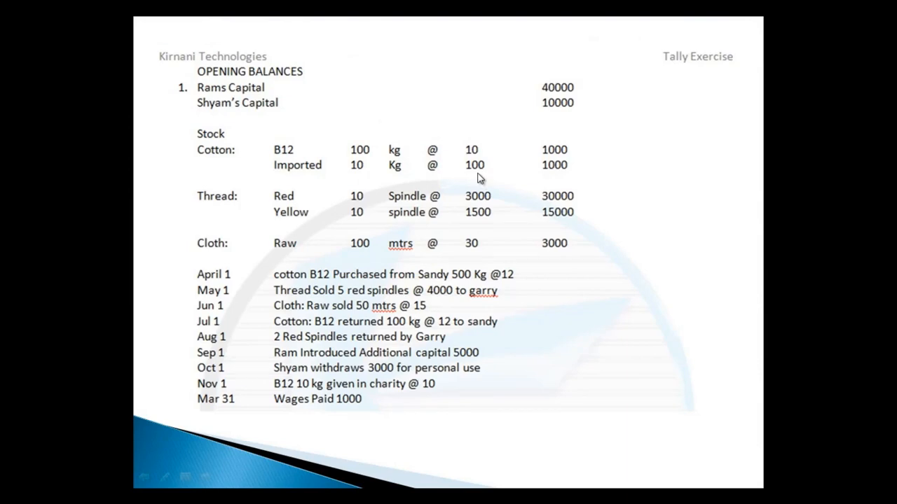
key(alt+Tab)
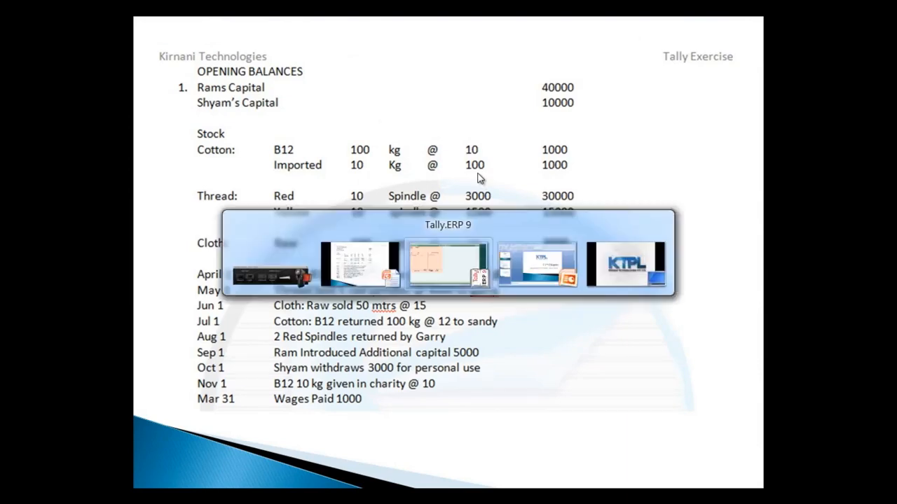
key(Return)
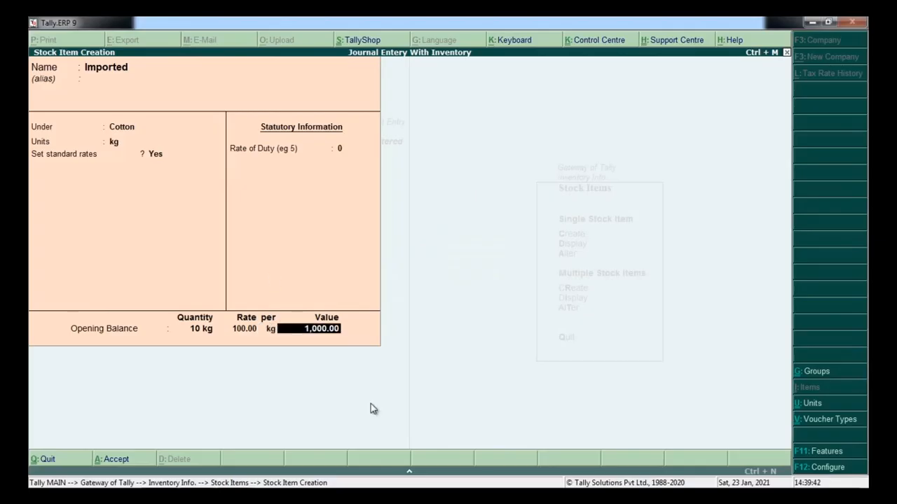
key(Return)
key(Return)
- Check the thread items on the exercise sheet and name the new stock item Red, without an alias
key(alt+Tab)
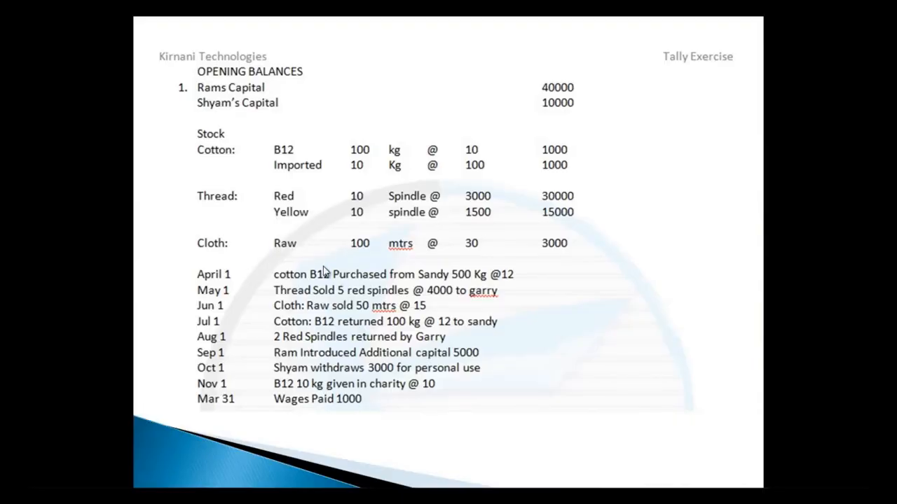
key(alt+Tab)
text(Red)
key(Return)
key(Return)
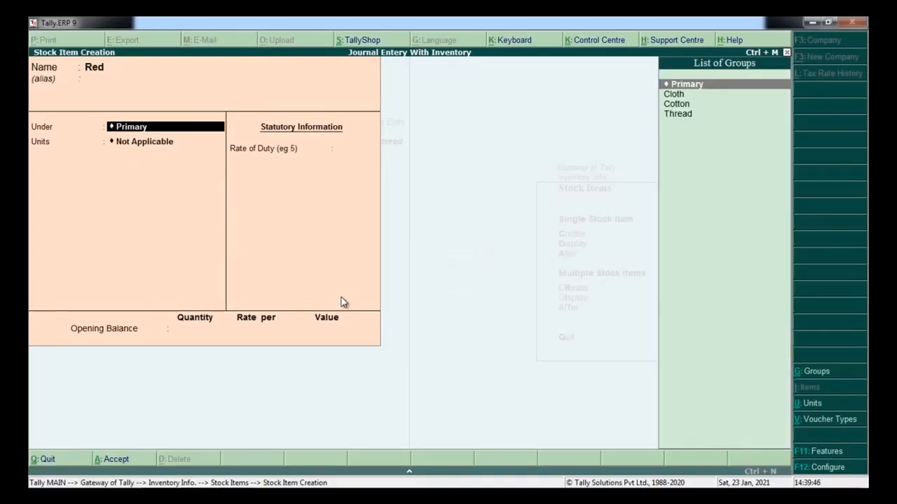
- Place the Red item under the Thread group and set its units to sp
key(Down)
key(Down)
key(Down)
key(alt+Tab)
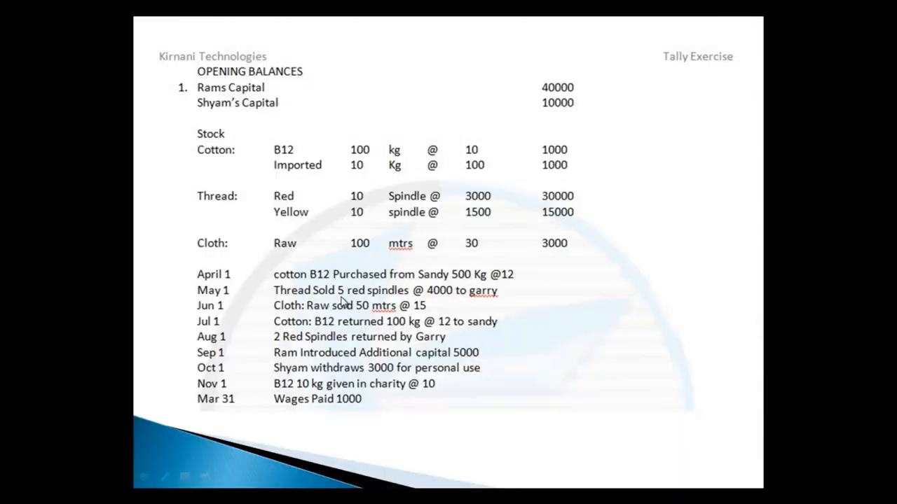
key(alt+Tab)
key(Return)
key(Down)
key(Down)
key(Down)
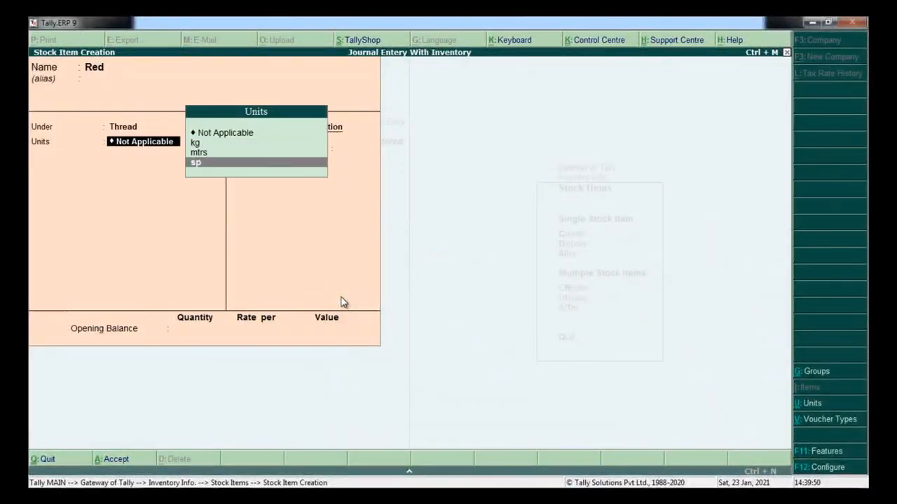
key(Return)
- Enable standard rates for Red and set its standard cost to 3,000.00 per sp from 1-Apr-2020, with no selling price
text(yes)
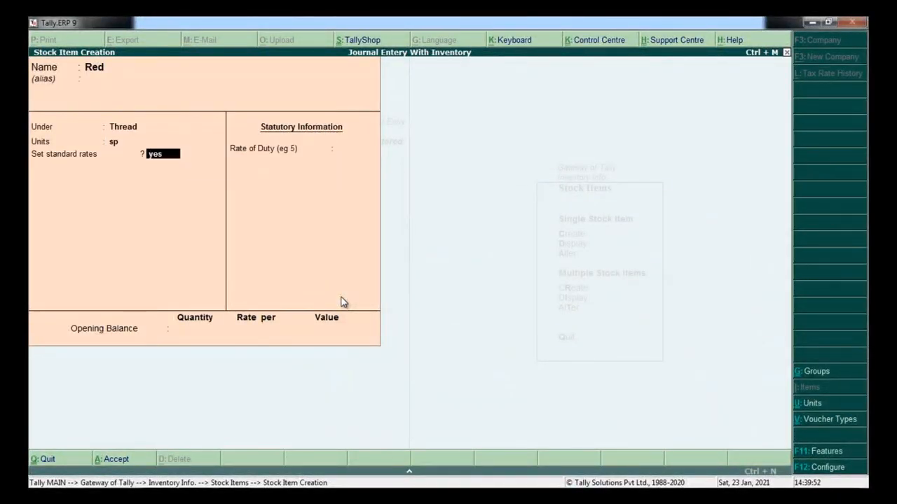
key(Return)
key(alt+Tab)
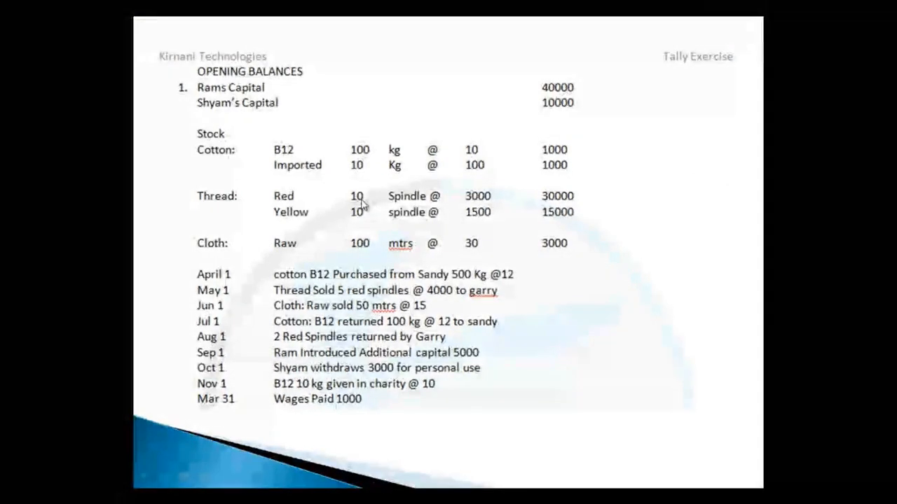
key(alt+Tab)
key(Return)
text(2)
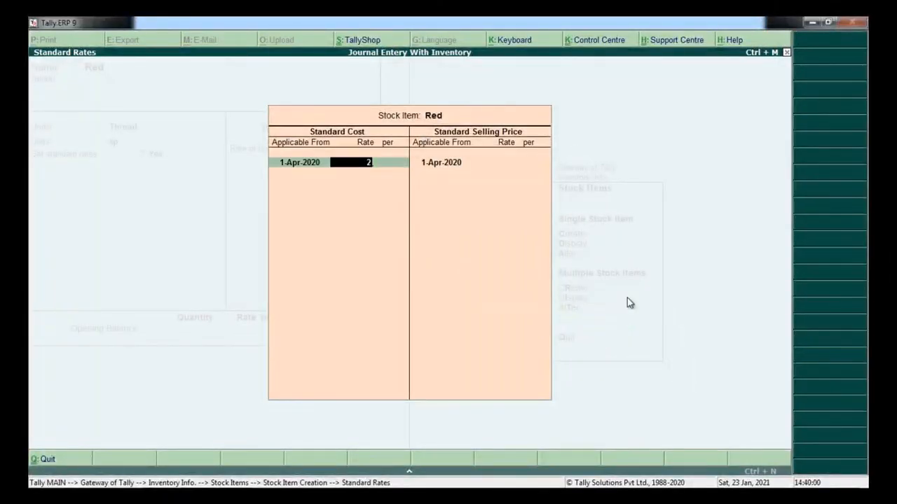
text(020)
key(Return)
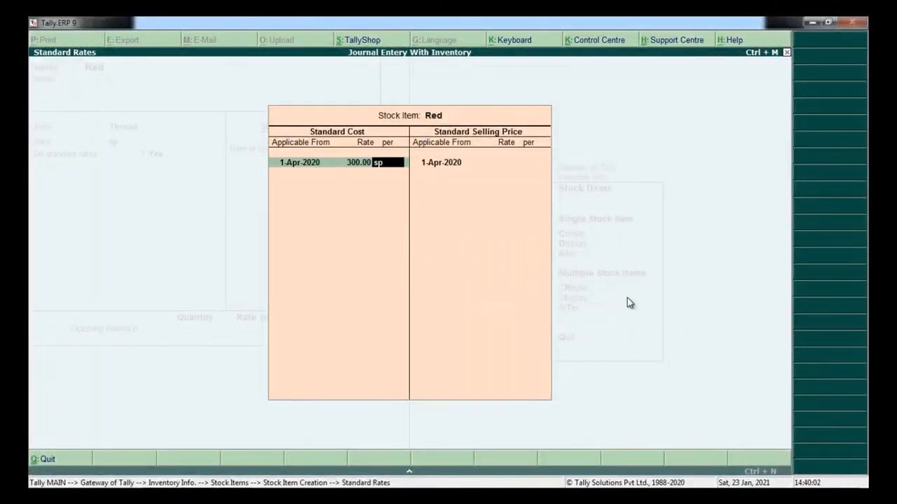
key(BackSpace)
text(3000)
key(Return)
key(Return)
key(Return)
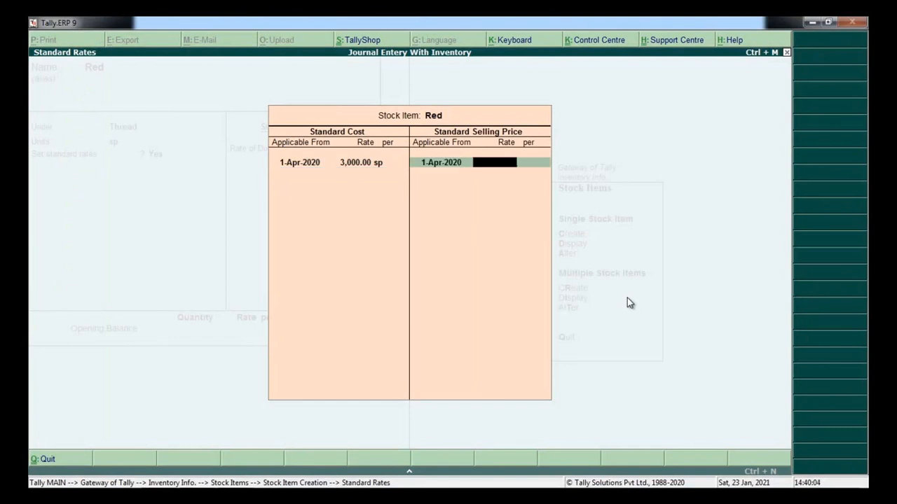
key(Return)
- Leave Red's standard selling price empty, enter its opening balance as 10 sp at 3,000.00 per sp, and save the item
key(Return)
key(Return)
text(10)
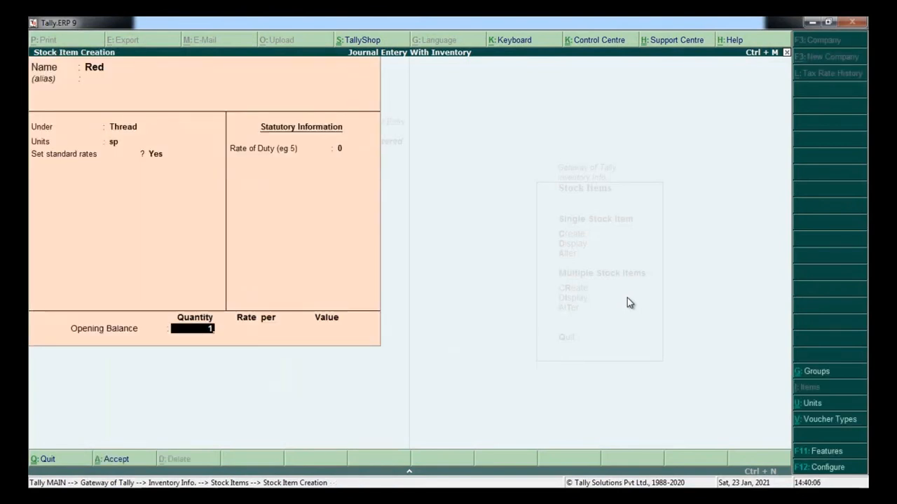
key(Return)
text(2)
key(BackSpace)
text(3000)
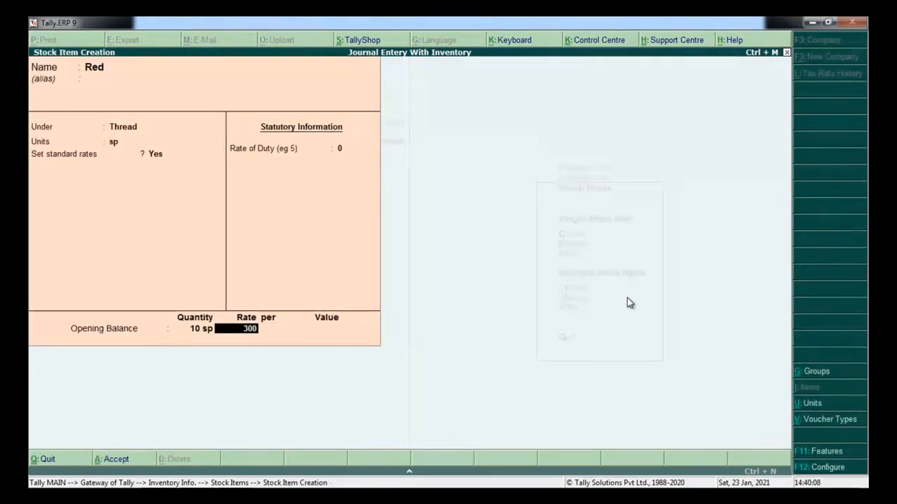
key(Return)
key(Return)
key(Return)
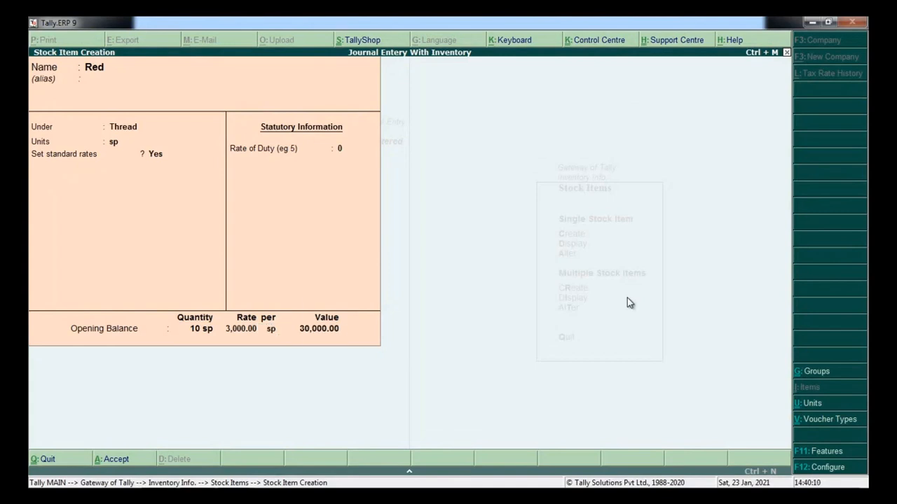
key(Return)
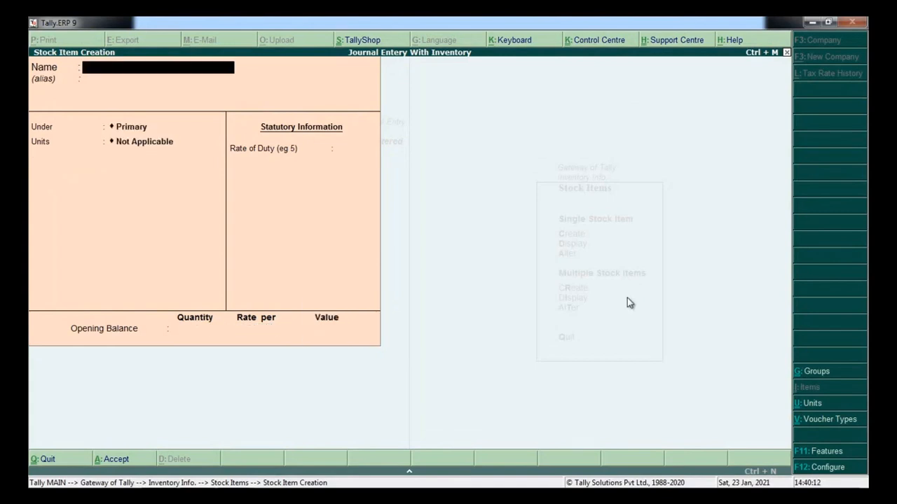
- Name the new stock item Yellow, without an alias, and place it under the Thread group with units sp
text(Yell)
text(ow)
key(Return)
key(Return)
key(Down)
key(Down)
key(Down)
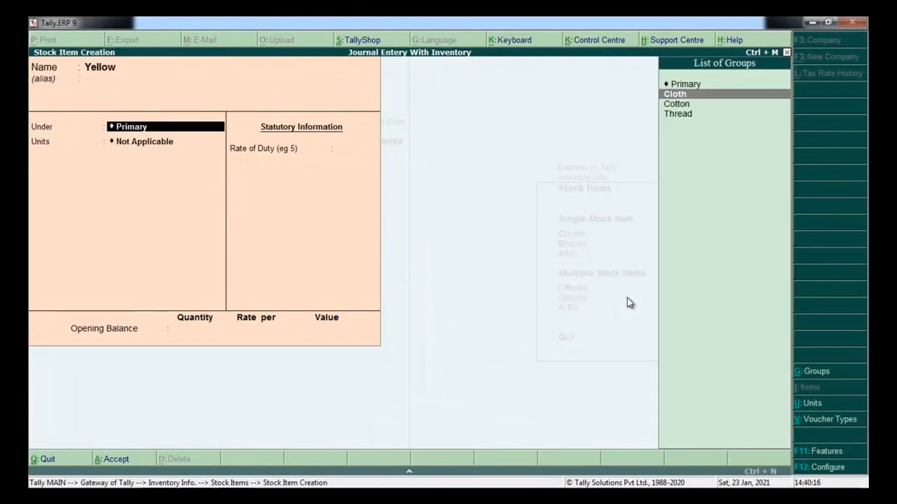
key(Return)
text(sp)
key(Return)
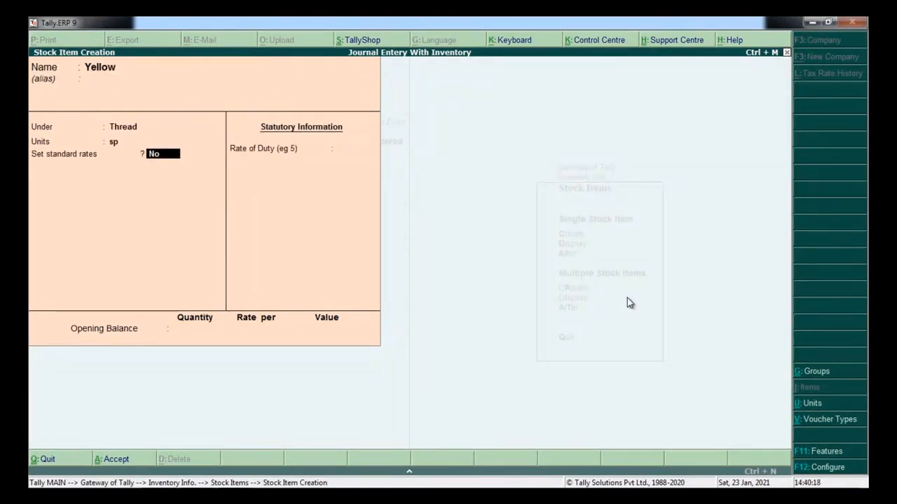
- Enable standard rates for Yellow and set its standard cost to 1,500 per sp from 1-Apr-2020, with no selling price
key(y)
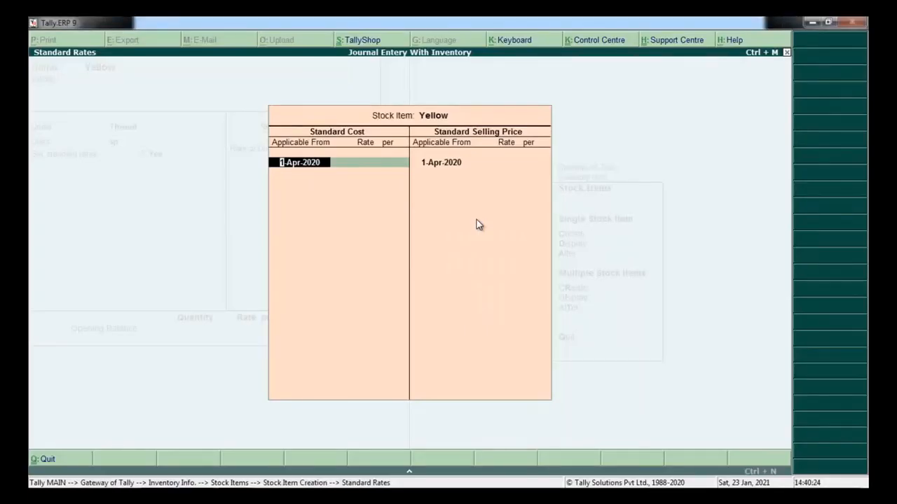
key(Return)
text(15)
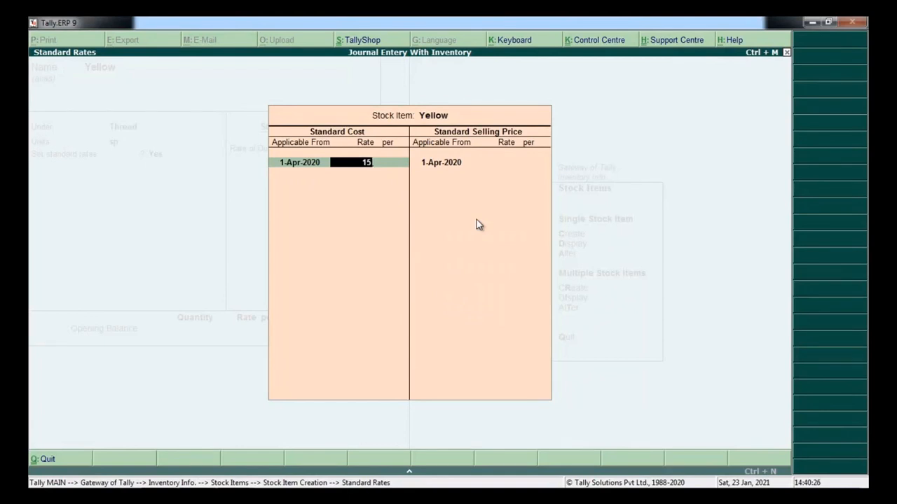
text(00)
key(Return)
key(ctrl+a)
key(Return)
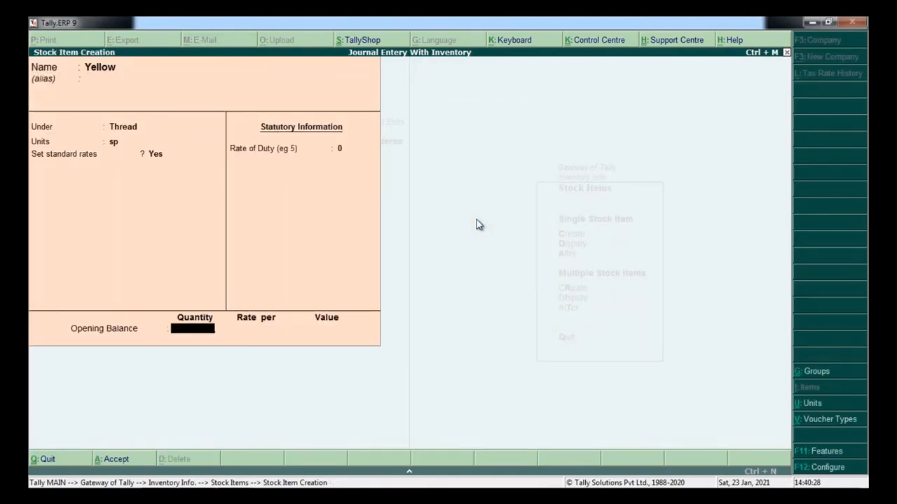
- Enter Yellow's opening balance as 10 sp at 1,500.00 per sp and save the item
text(10)
key(Return)
text(1)
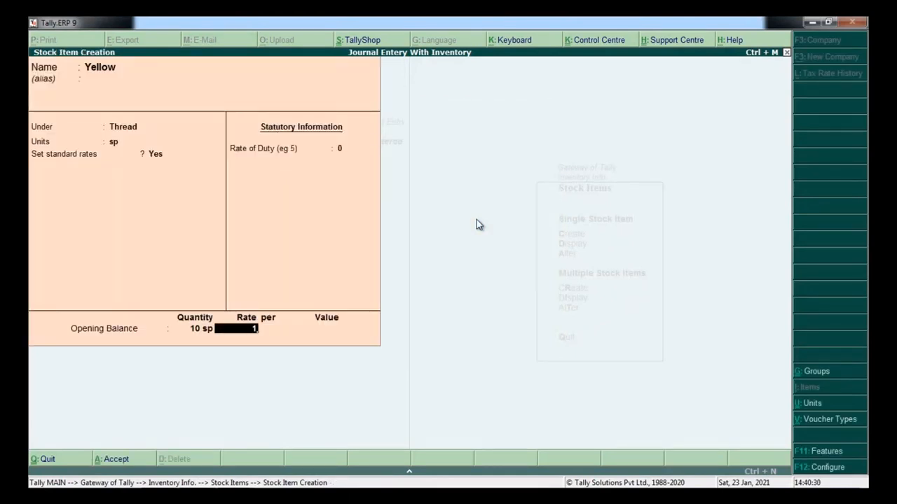
text(,500)
key(Return)
key(Return)
key(Return)
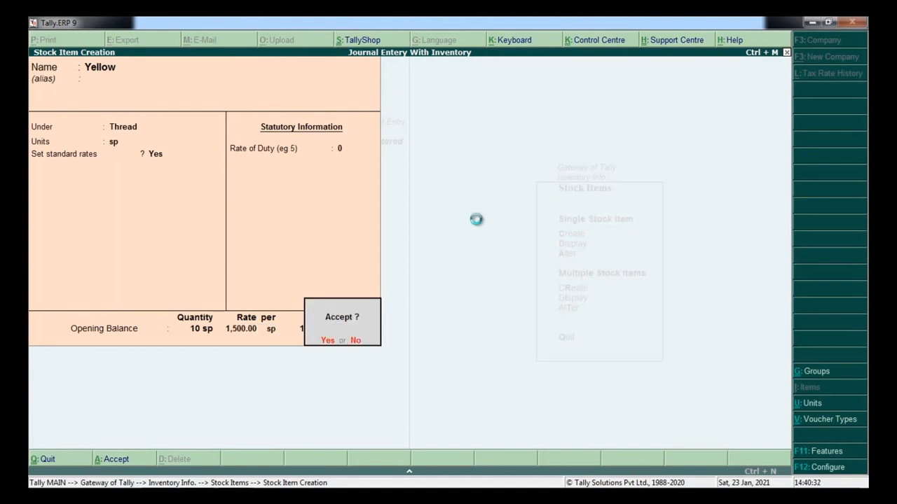
key(Return)
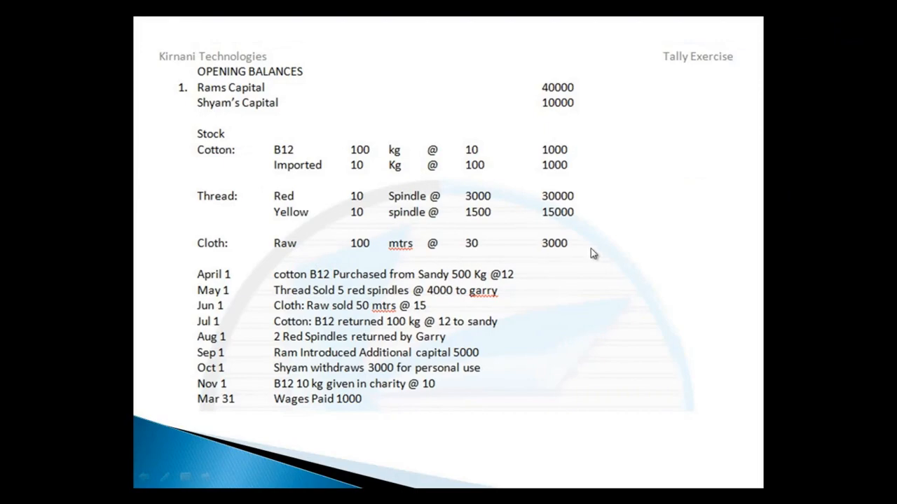
- Name the new stock item Raw, following the exercise sheet, and place it under the Cloth group with units mtrs
key(alt+Tab)
text(R)
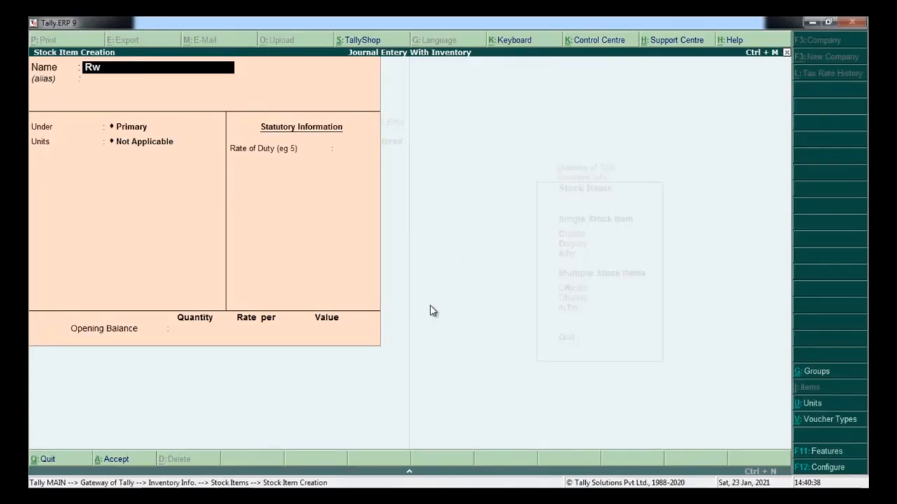
key(Return)
key(Down)
key(Down)
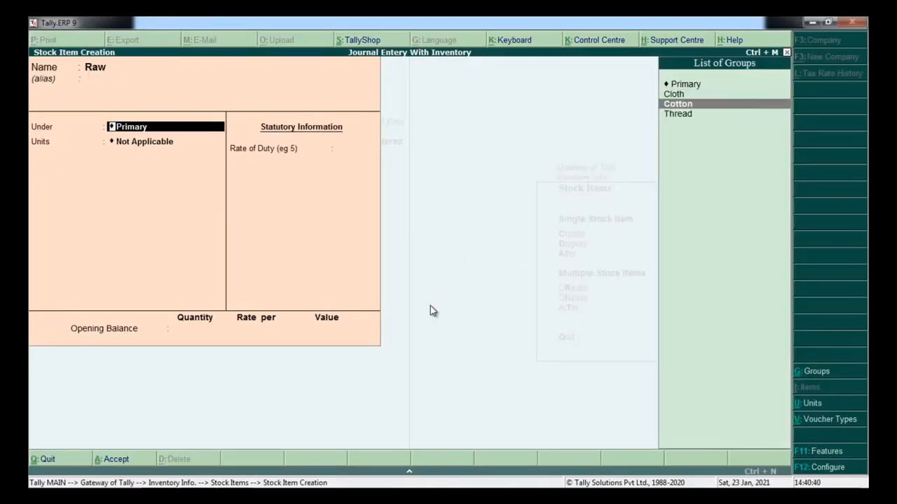
key(Up)
key(Return)
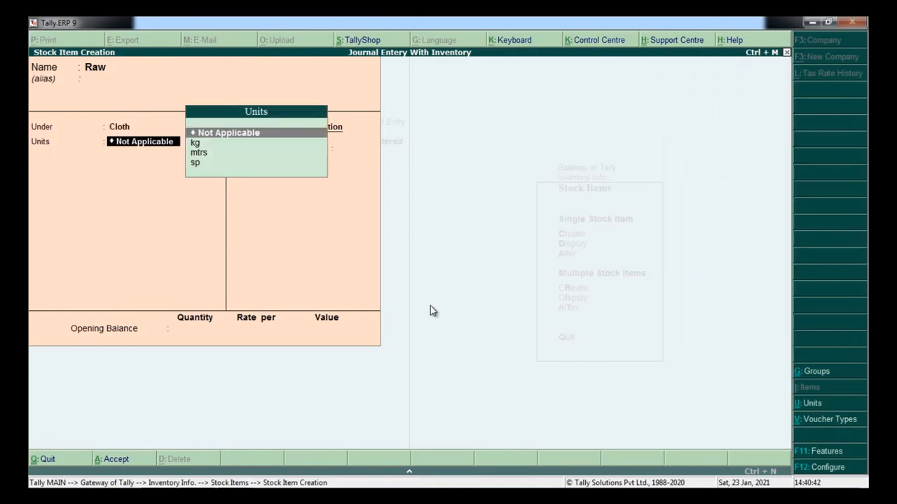
key(Down)
key(Down)
key(Down)
key(Up)
key(Return)
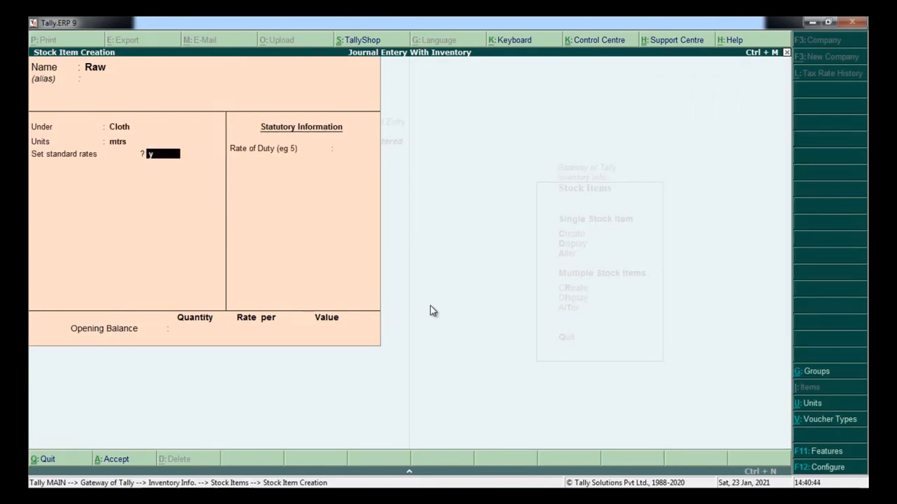
- Enable standard rates for Raw and set the exercise sheet's standard cost of 30.00 per mtrs from 1-Apr-2020, with no selling price
key(Return)
key(Return)
key(alt+Tab)
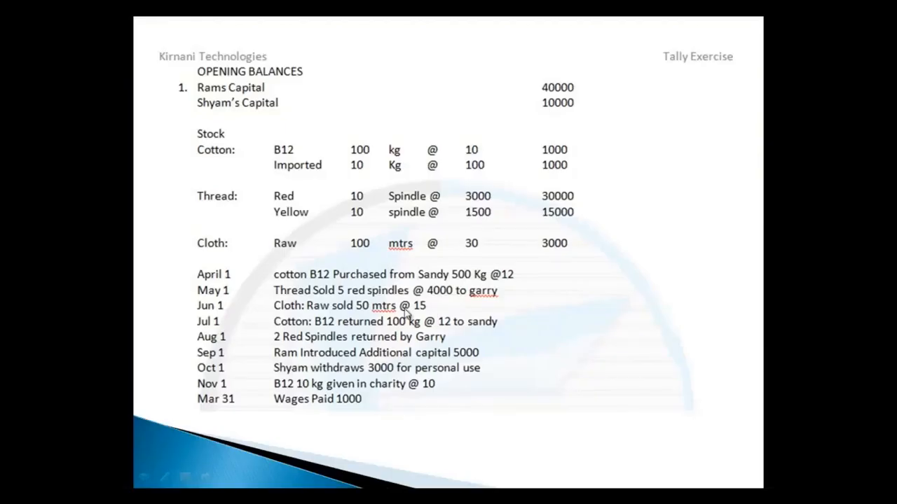
key(alt+Tab)
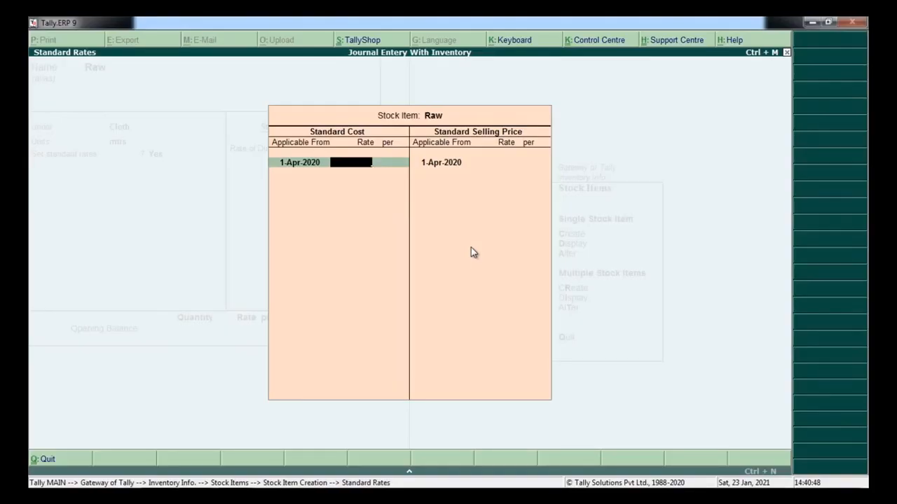
text(30)
key(Return)
key(Return)
key(Return)
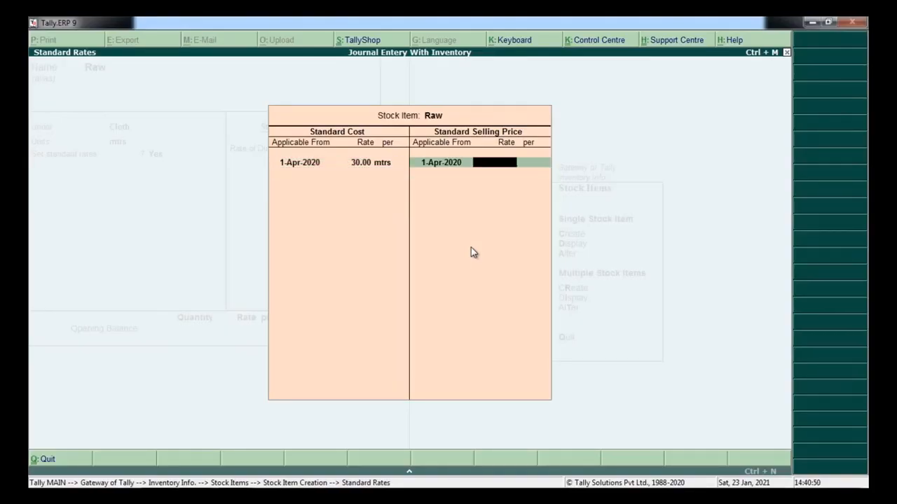
key(Return)
key(Return)
key(Return)
- Check Raw's quantity on the exercise sheet, enter its opening balance as 100 mtrs at 30.00 per mtrs, and save the item
key(alt+Tab)
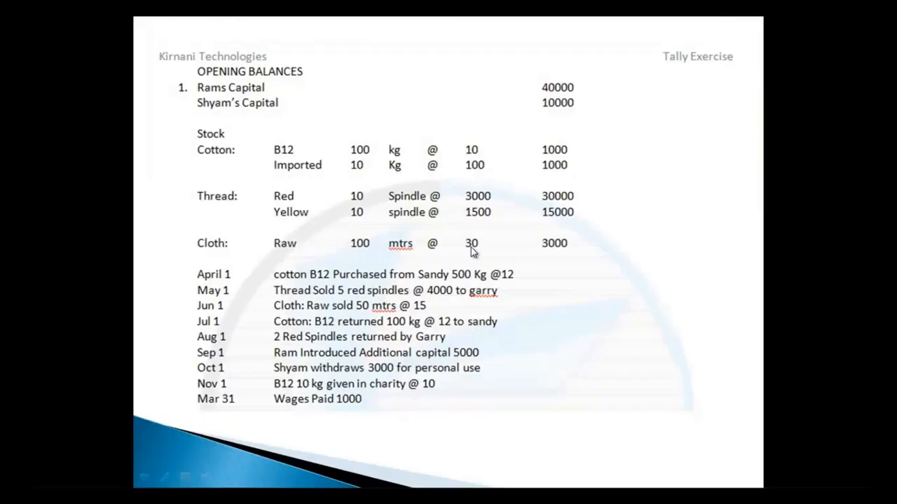
key(alt+Tab)
text(100)
key(Return)
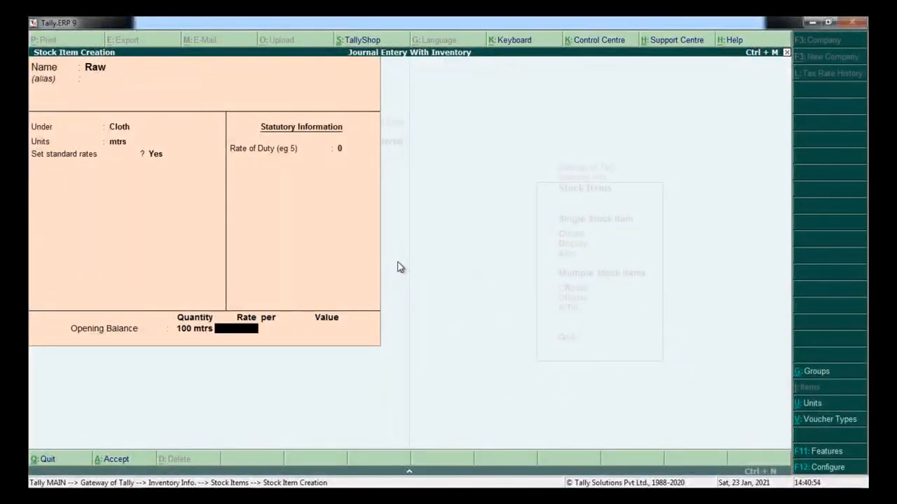
text(30)
key(Return)
key(Return)
key(Return)
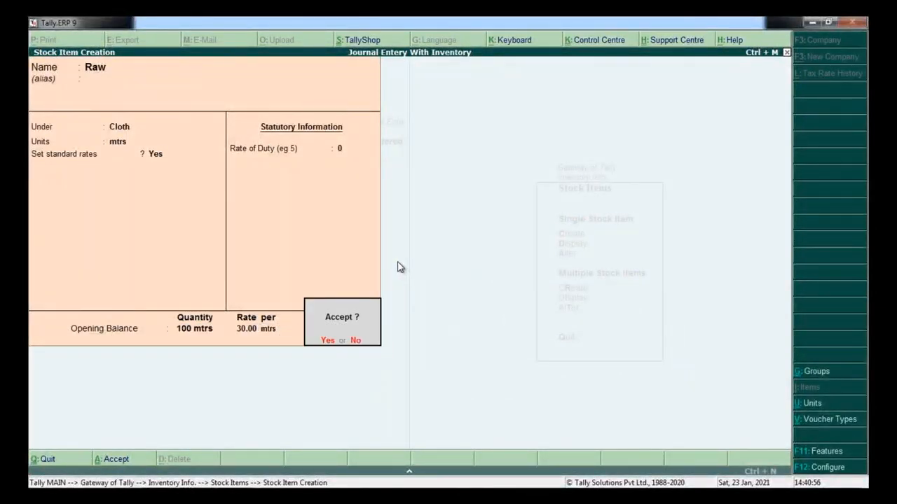
key(Return)
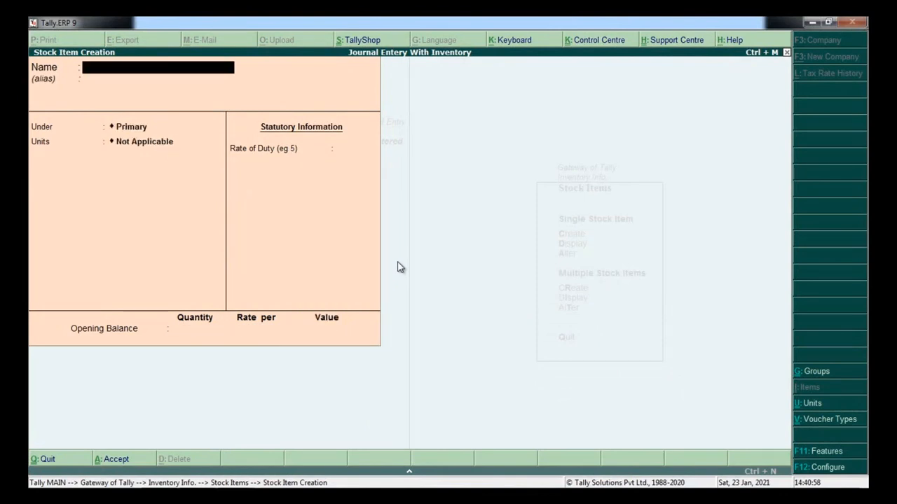
- Leave stock item creation and open the company's Balance Sheet report
key(Escape)
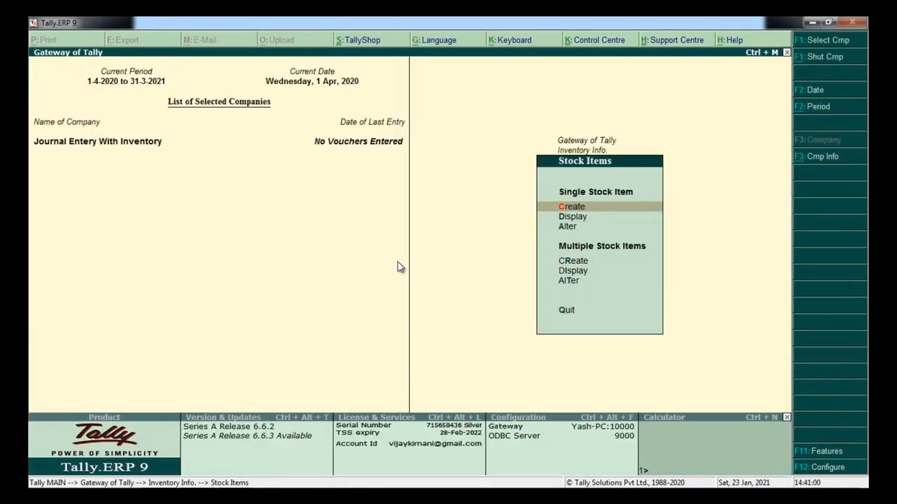
key(Escape)
key(Escape)
key(Down)
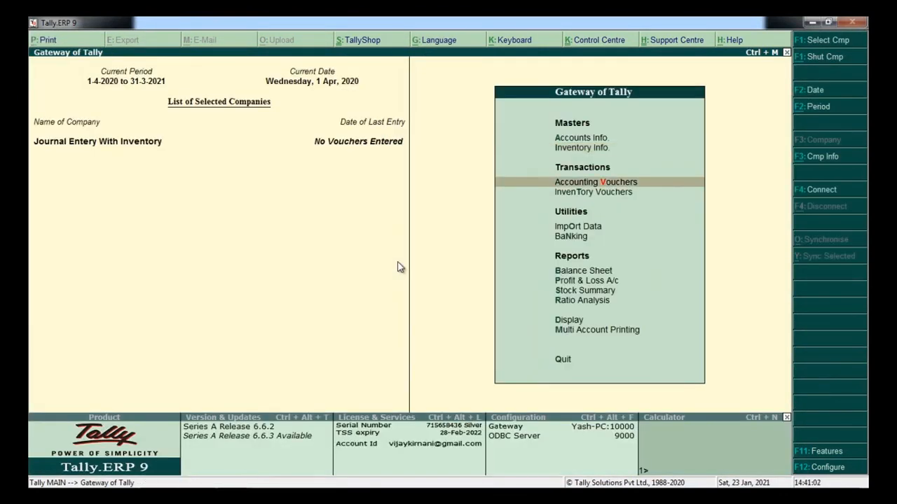
key(Down)
key(Down)
key(Down)
key(Down)
key(Return)
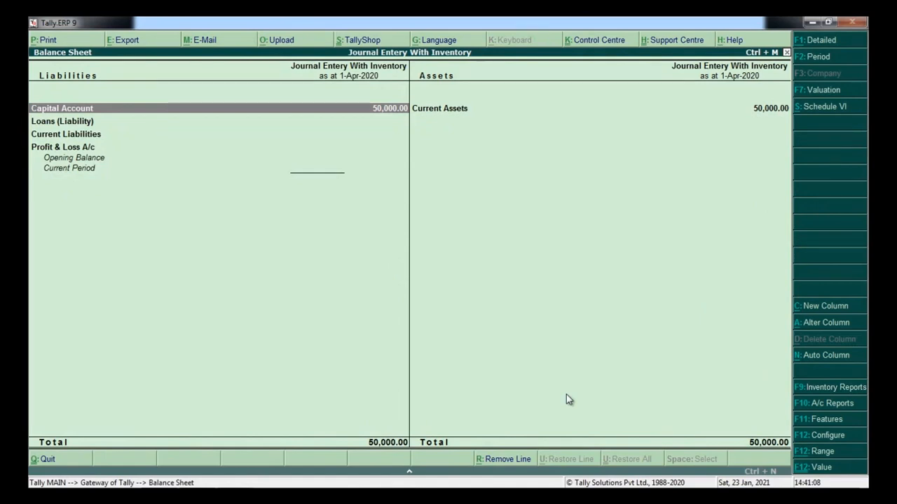
- Examine the partners' capital balances in the Balance Sheet's Capital Account group
key(Return)
key(Down)
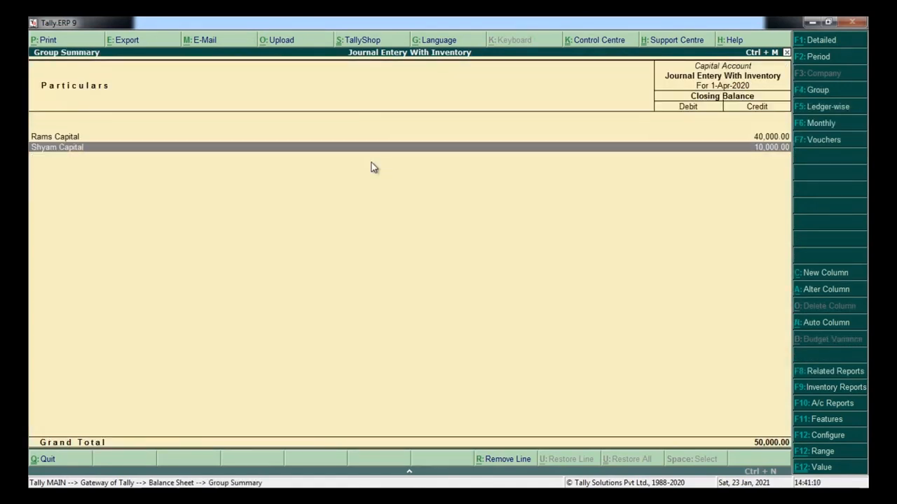
key(Up)
key(Down)
key(Up)
key(Down)
key(Escape)
- Examine the closing stock of each stock group under Current Assets, and close the Balance Sheet
key(Right)
key(Return)
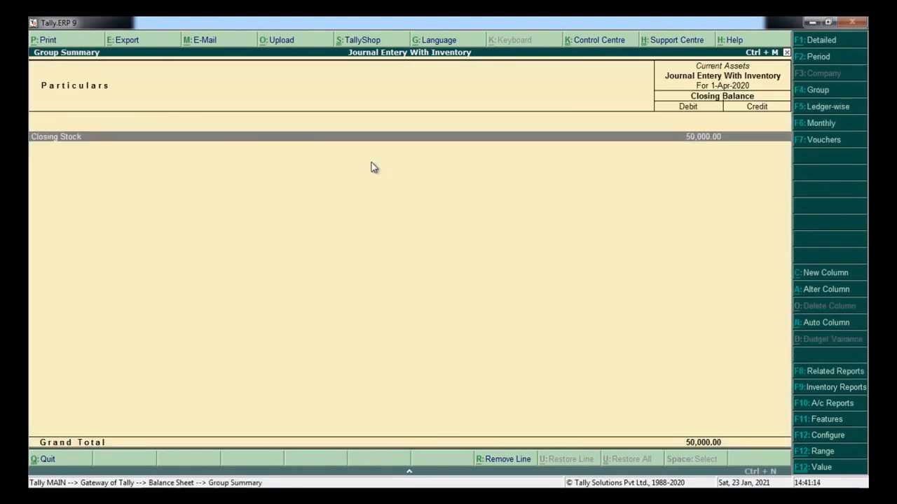
key(Return)
key(Down)
key(Down)
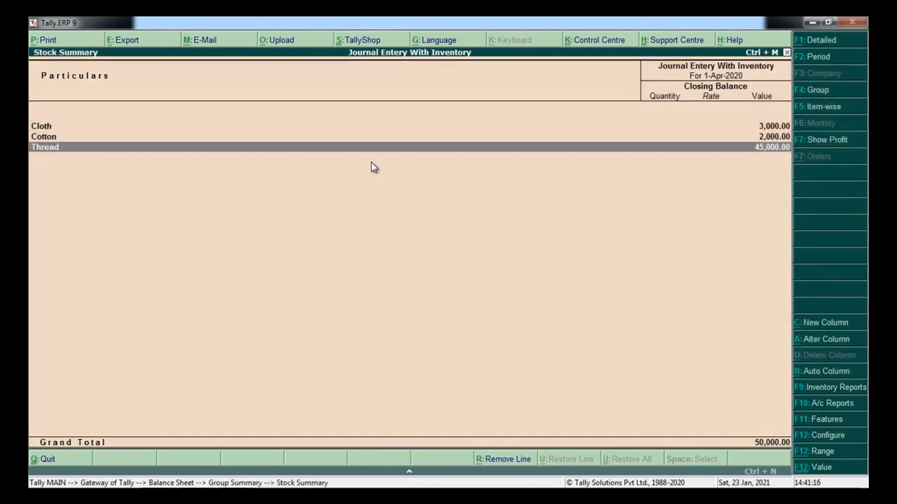
key(Up)
key(Up)
key(Down)
key(Down)
key(Escape)
key(Escape)
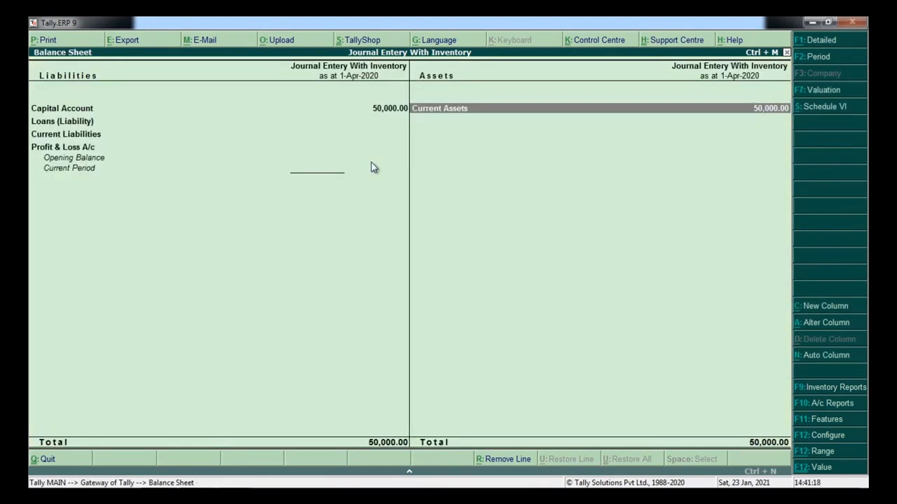
key(Escape)
- Open accounting voucher entry and check the dated transactions on the exercise sheet
key(alt+Tab)
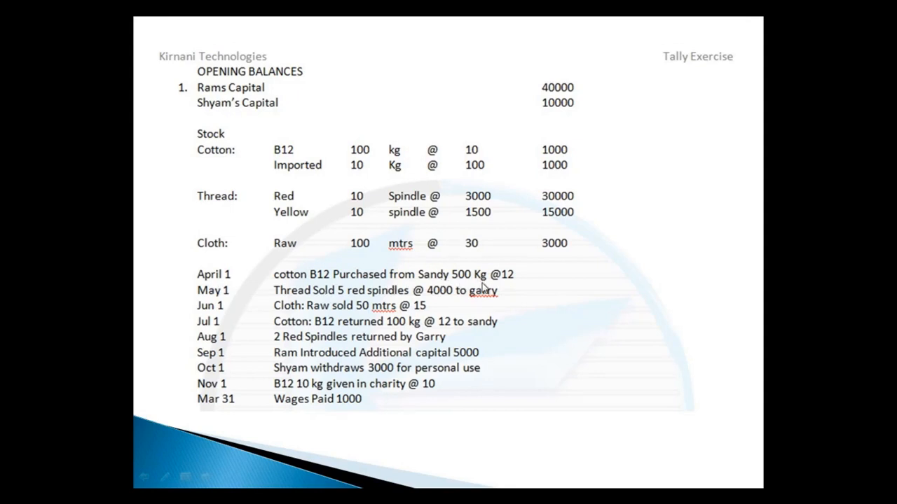
key(alt+Tab)
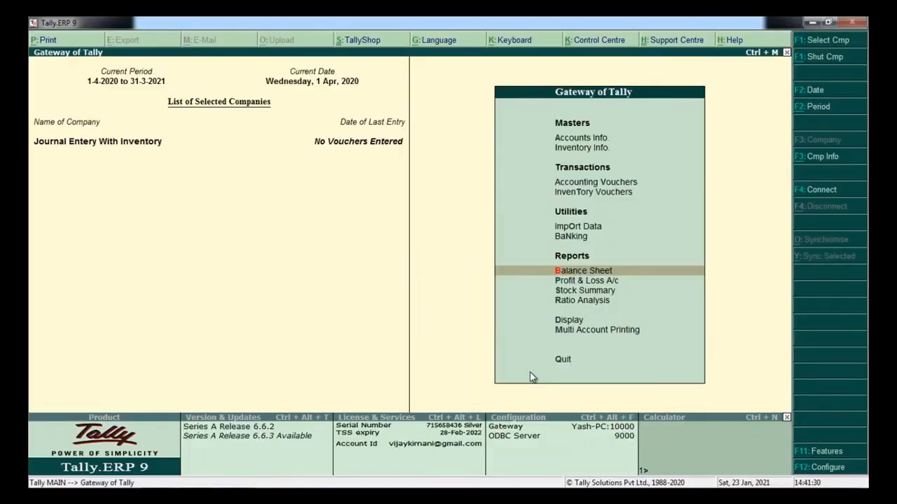
key(Up)
key(Up)
key(Up)
key(Up)
key(Return)
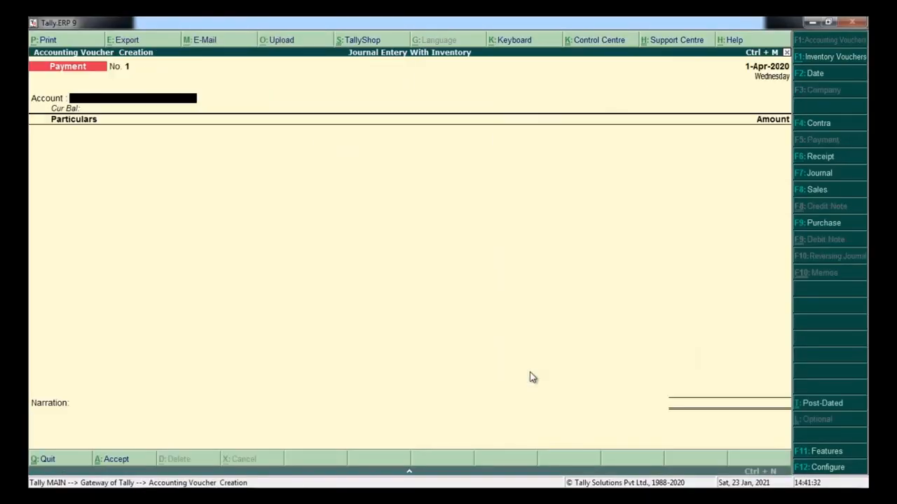
key(alt+Tab)
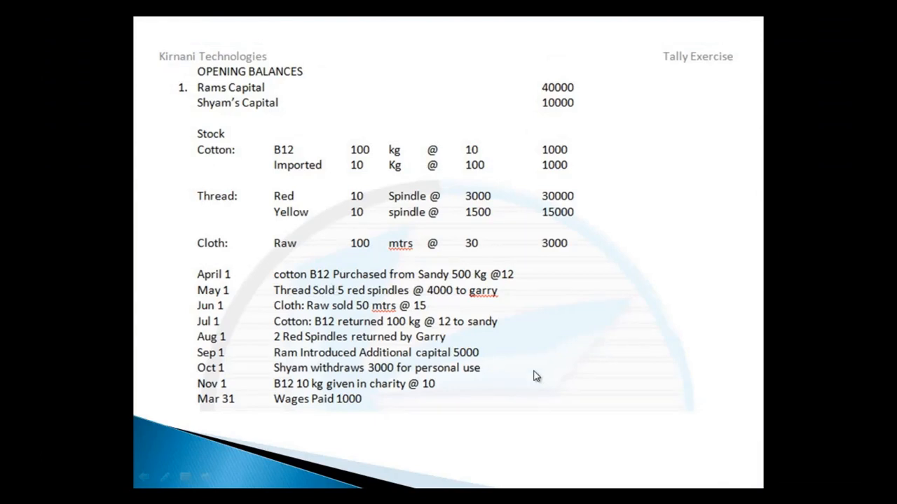
key(alt+Tab)
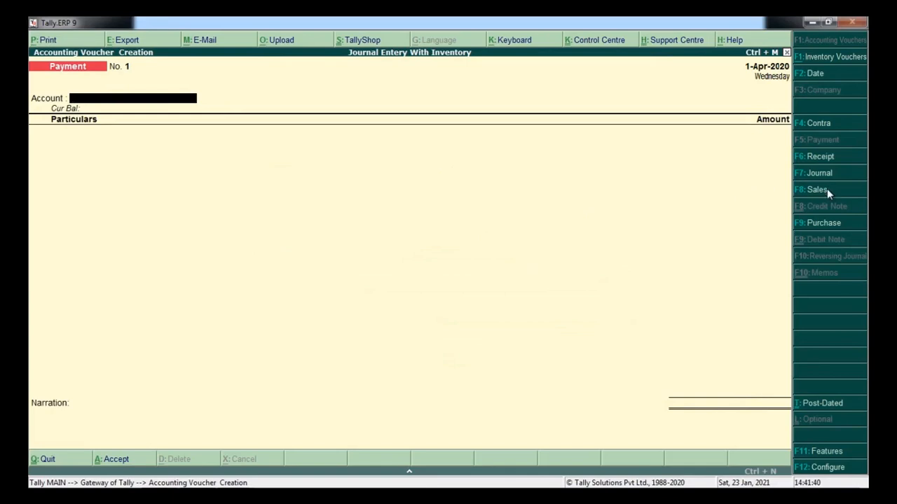
- Start a purchase voucher and check the April 1 cotton purchase on the exercise sheet
click(814, 224)
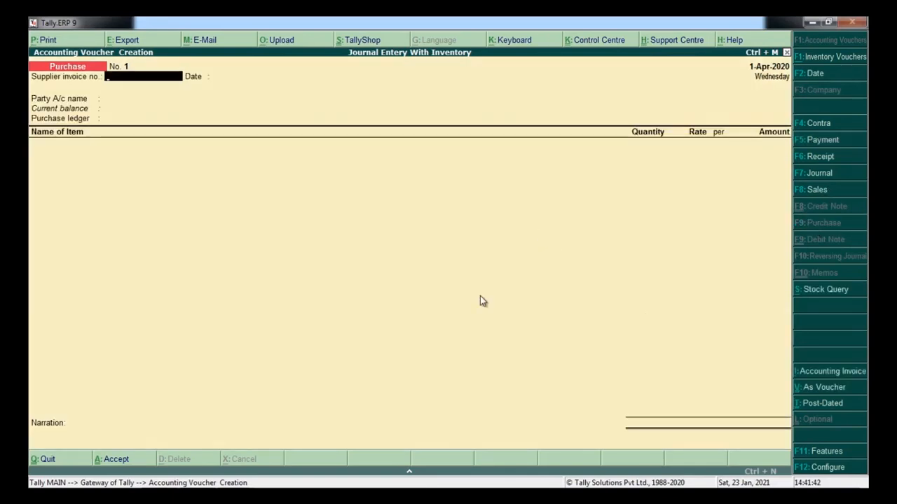
key(alt+Tab)
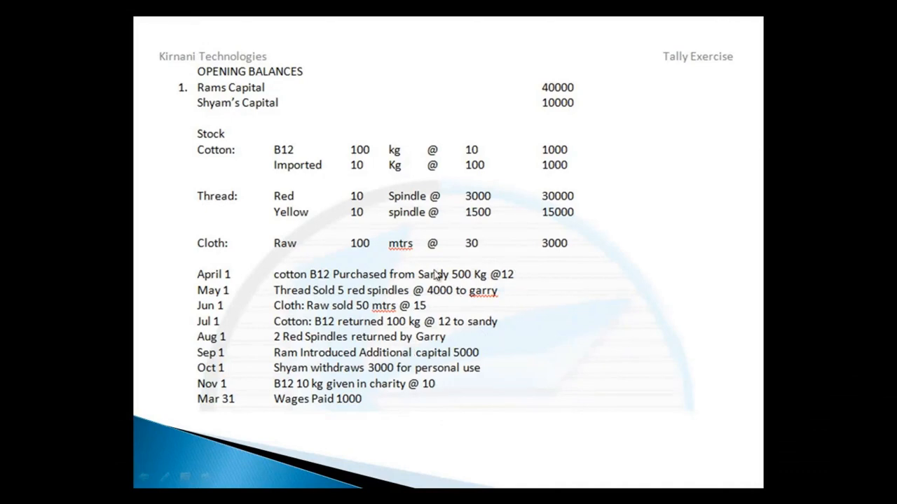
key(alt+Tab)
key(alt+Tab)
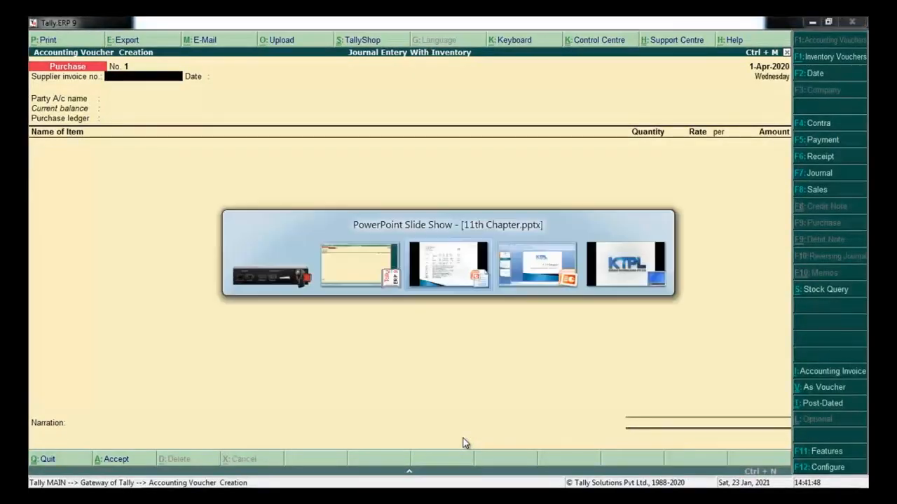
key(alt+Tab)
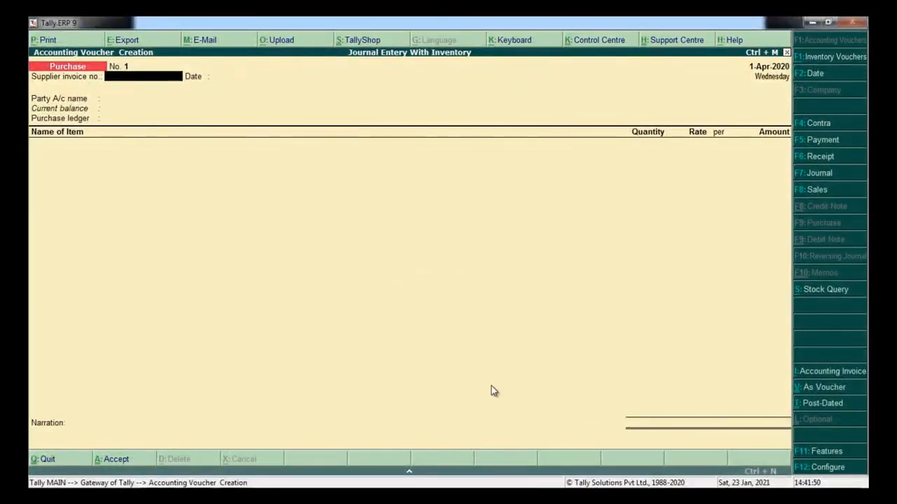
- Set the purchase voucher's date to 1 April 2020 and leave the supplier invoice number and date blank
click(828, 73)
text(1)
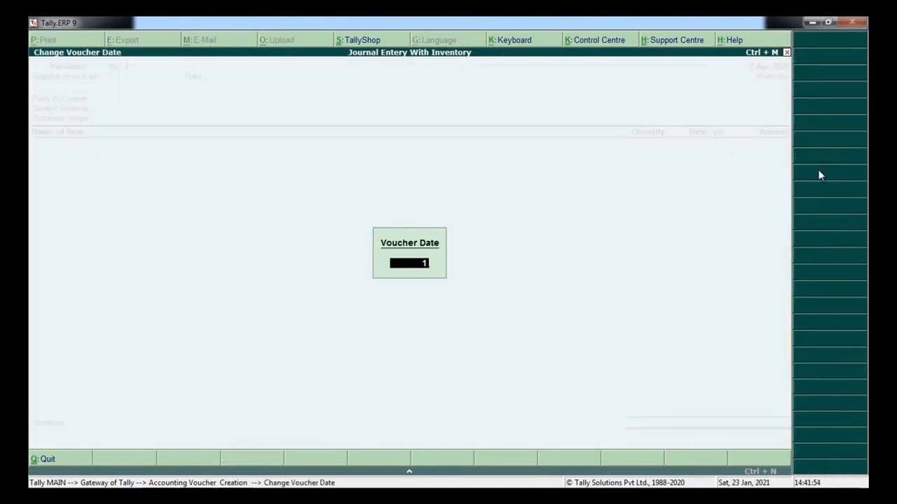
key(Return)
key(Return)
key(Return)
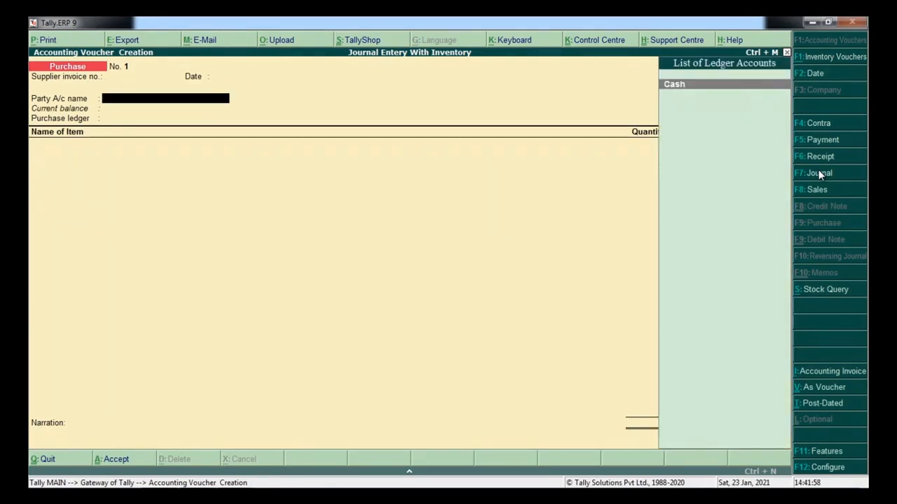
- Check the April 1 supplier on the exercise sheet and begin a ledger with the supplier's name under Sundry Creditors
key(alt+Tab)
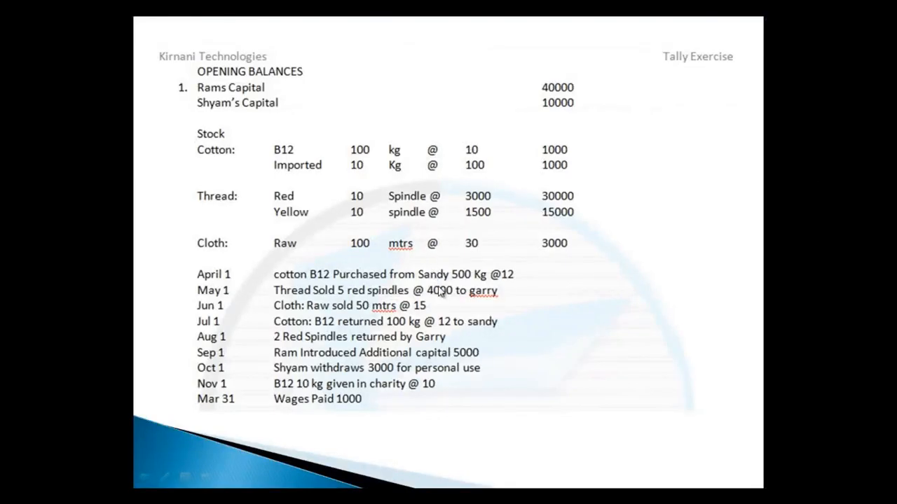
key(alt+Tab)
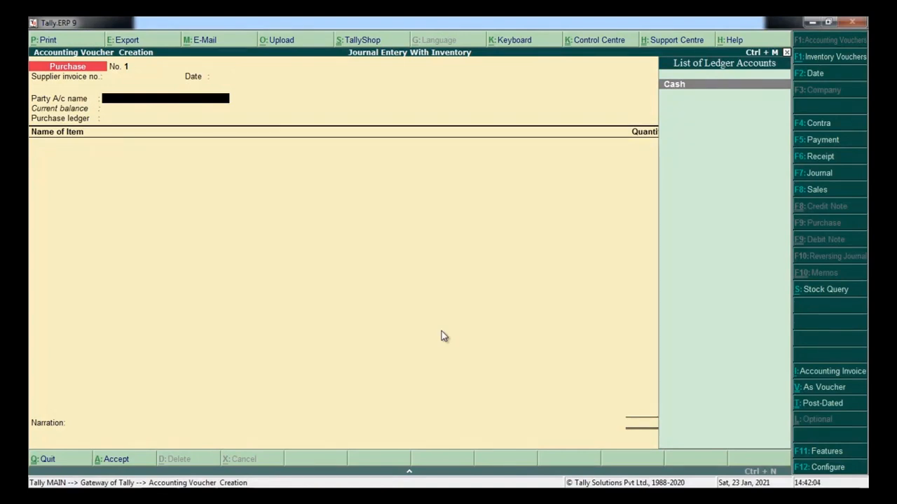
key(alt+c)
text(San)
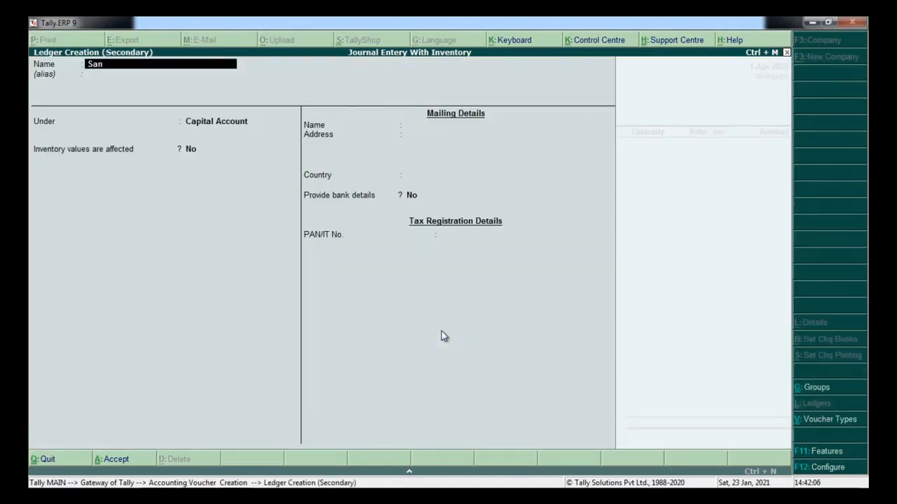
text(dy)
key(Return)
key(Return)
text(ce)
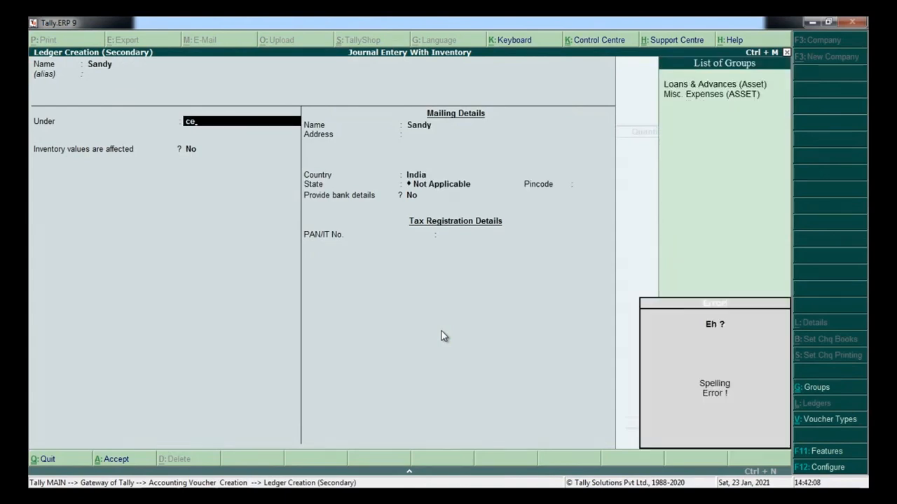
key(BackSpace)
key(BackSpace)
text(sund)
key(Return)
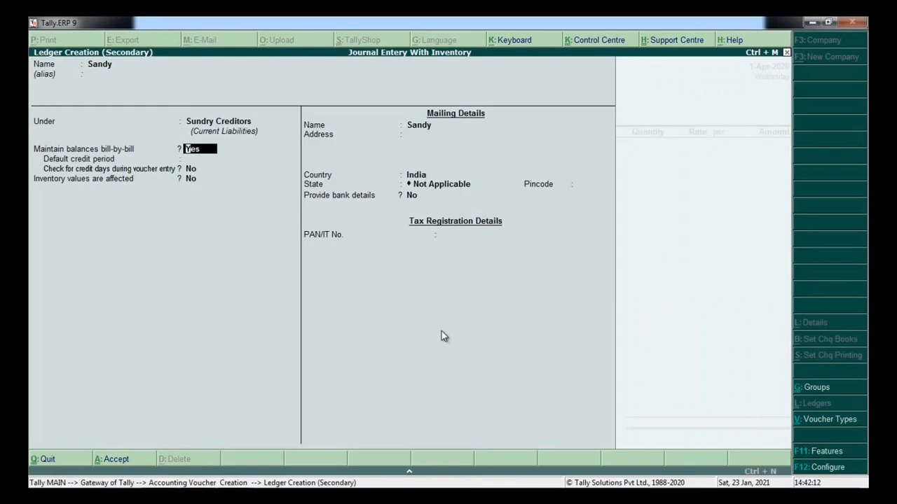
- Set the supplier ledger's bill-by-bill balances to No, keep the remaining details at their defaults, and save it
text(no)
key(Return)
key(Return)
key(Return)
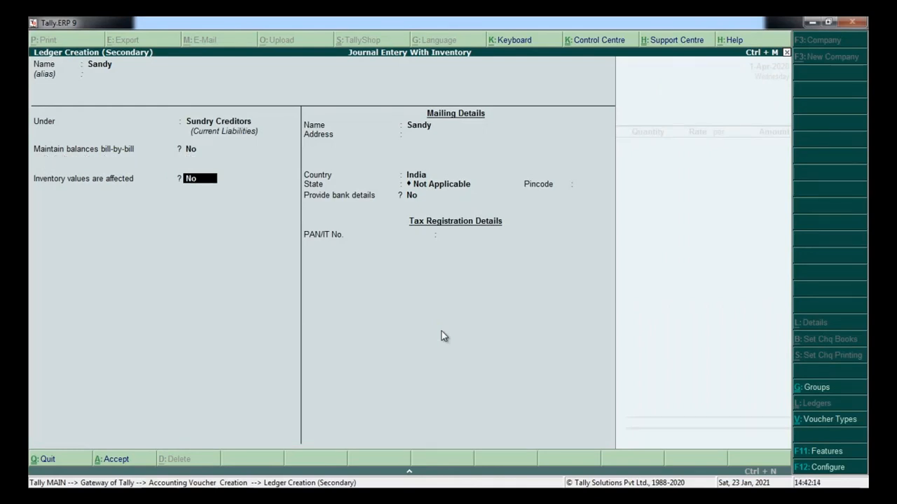
key(alt+Tab)
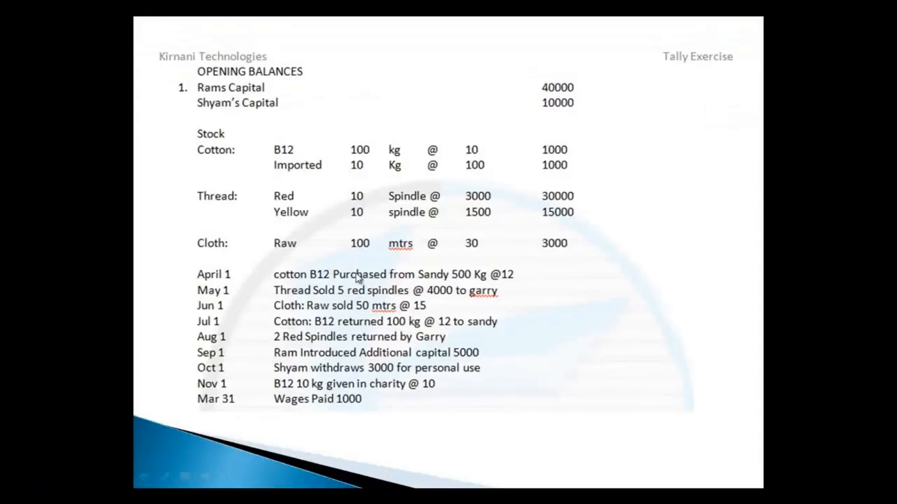
key(alt+Tab)
key(Return)
key(Return)
key(Return)
key(Return)
key(Return)
key(Return)
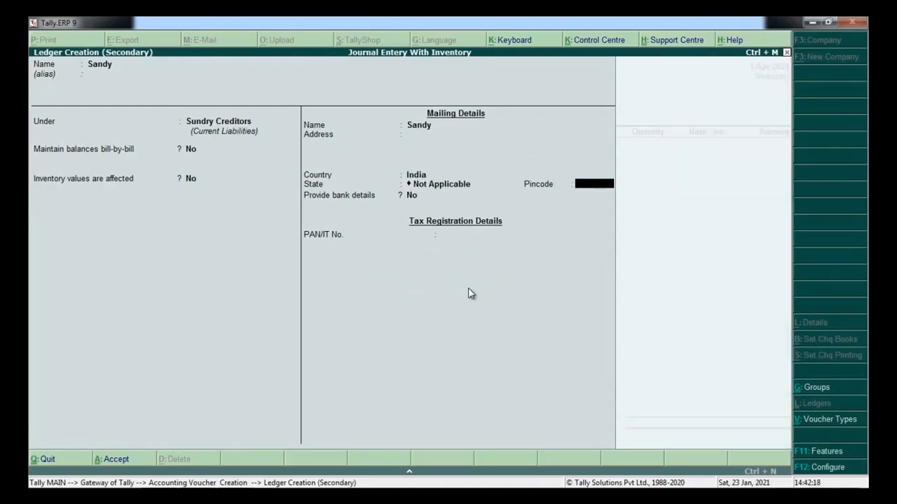
key(Return)
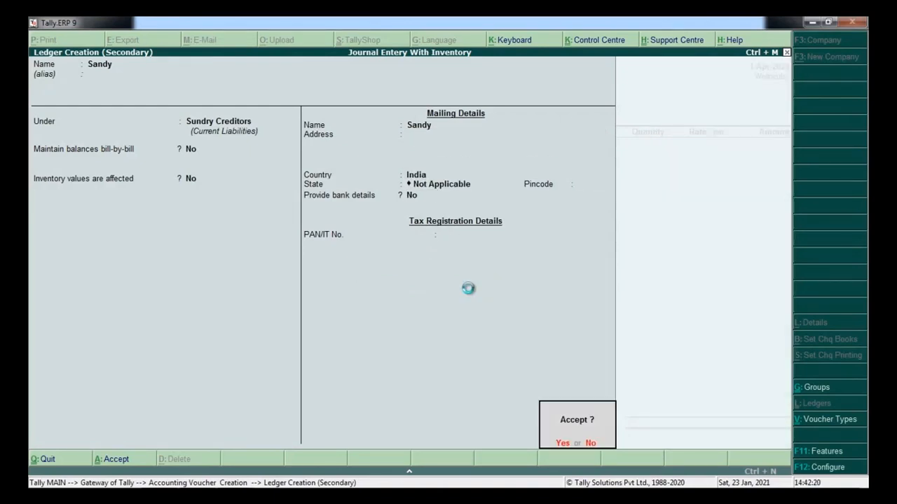
key(Return)
- Accept the supplier's party details with the state as Not Applicable and continue to the purchase ledger
key(Return)
key(Return)
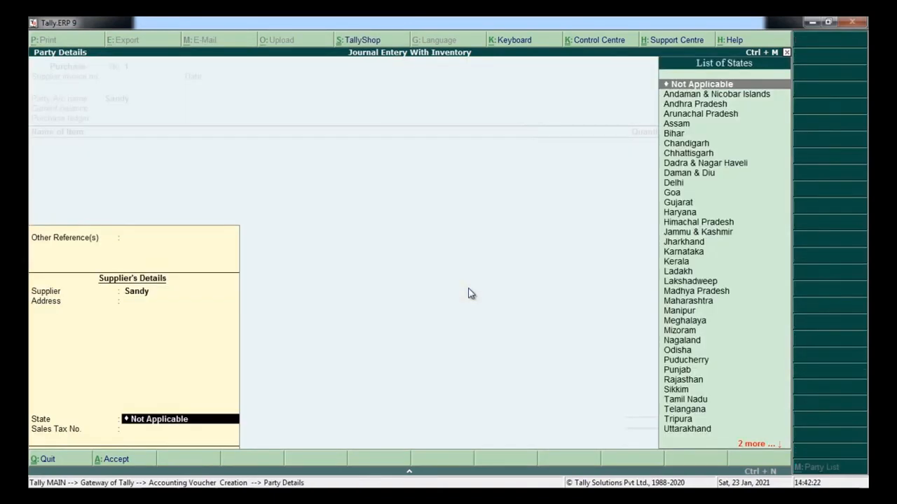
key(Return)
key(BackSpace)
key(Return)
key(Return)
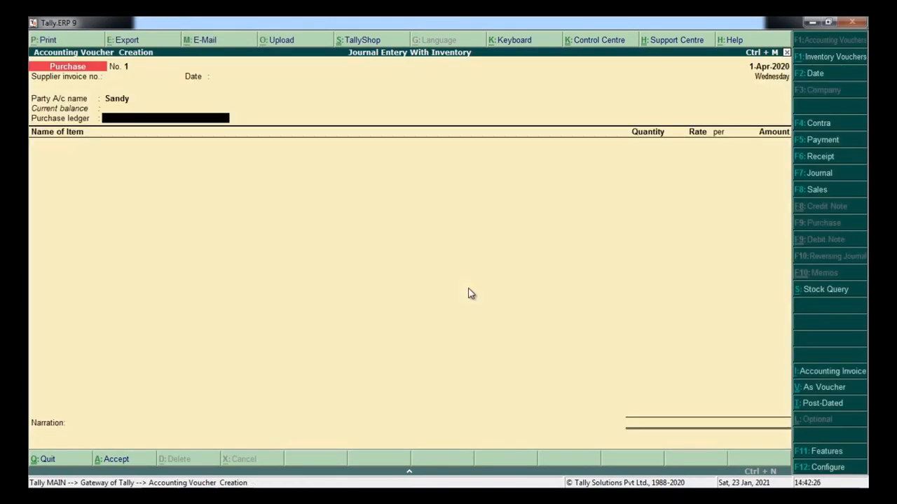
- Begin a new ledger named Purchase and place it under Purchase Accounts
key(alt+c)
text(Purcahse)
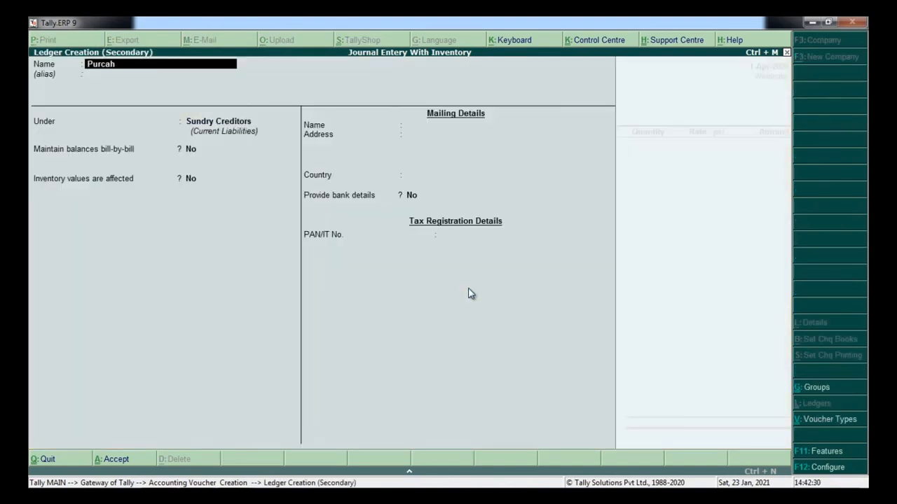
key(BackSpace)
key(BackSpace)
text(hase)
key(Return)
text(Pur)
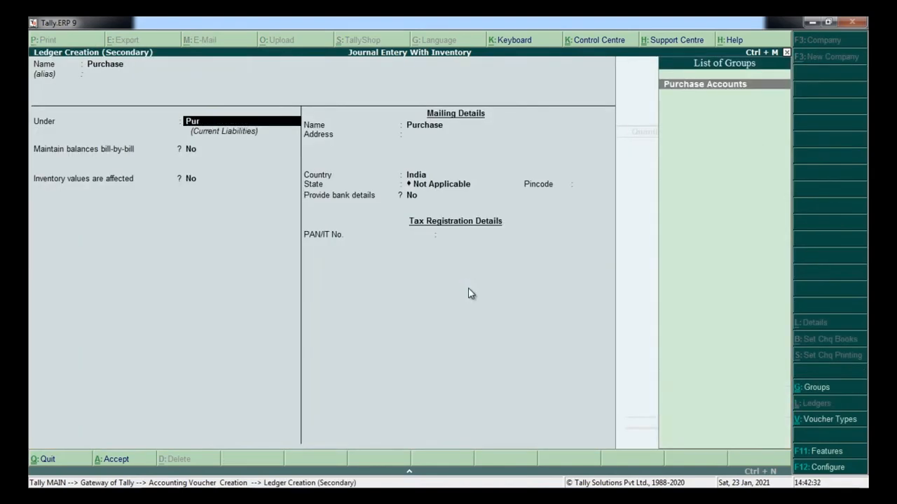
key(Return)
- Keep inventory values affected at Yes and the ledger type at Not Applicable, and save the Purchase ledger
key(Return)
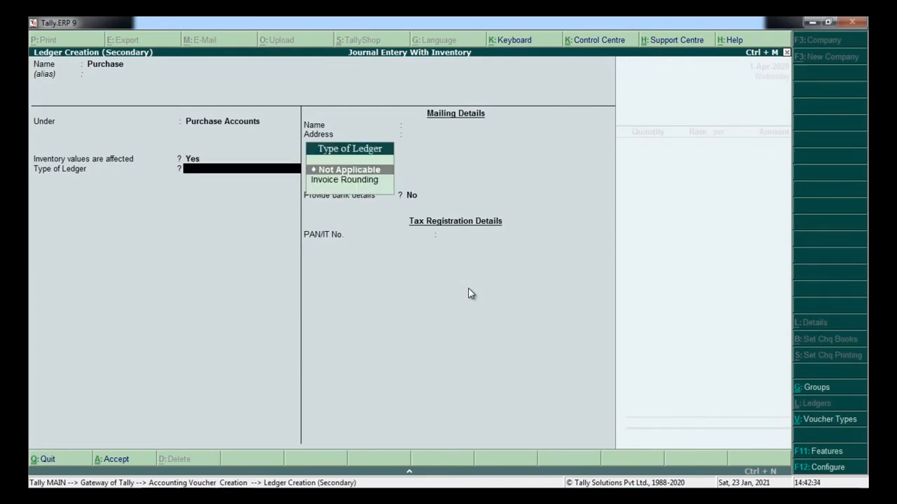
key(Return)
key(BackSpace)
key(BackSpace)
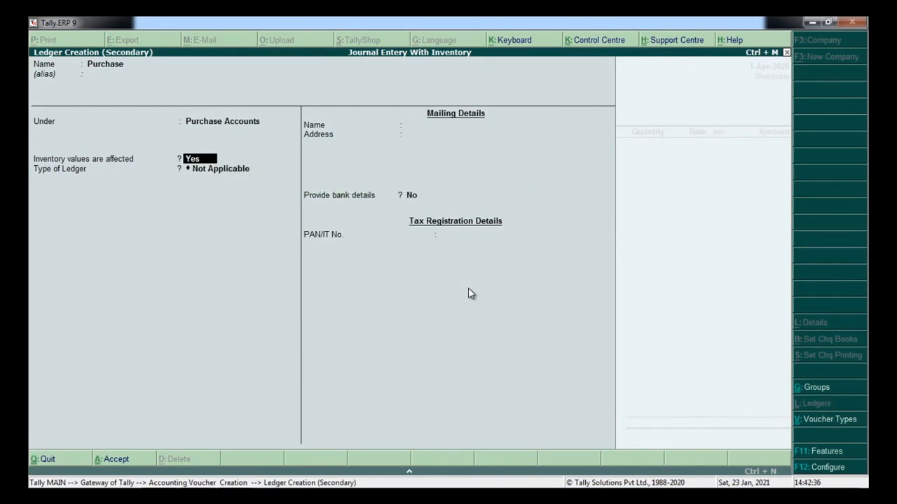
key(ctrl+a)
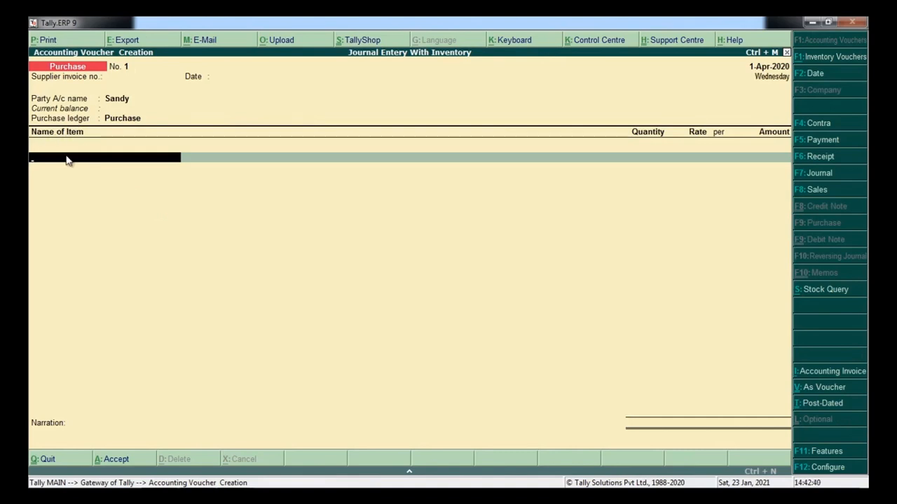
- Compare the purchase voucher's accounting invoice and plain voucher modes, and return it to item invoice mode
click(848, 378)
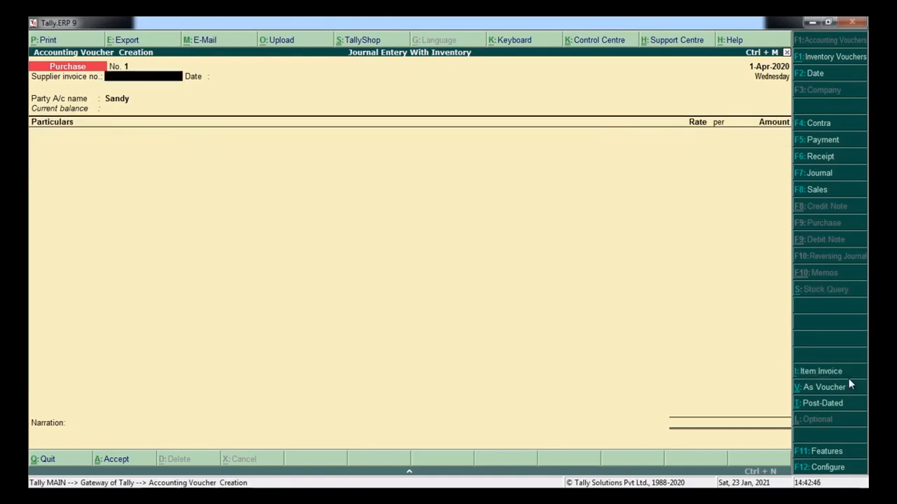
click(845, 373)
click(845, 373)
click(845, 372)
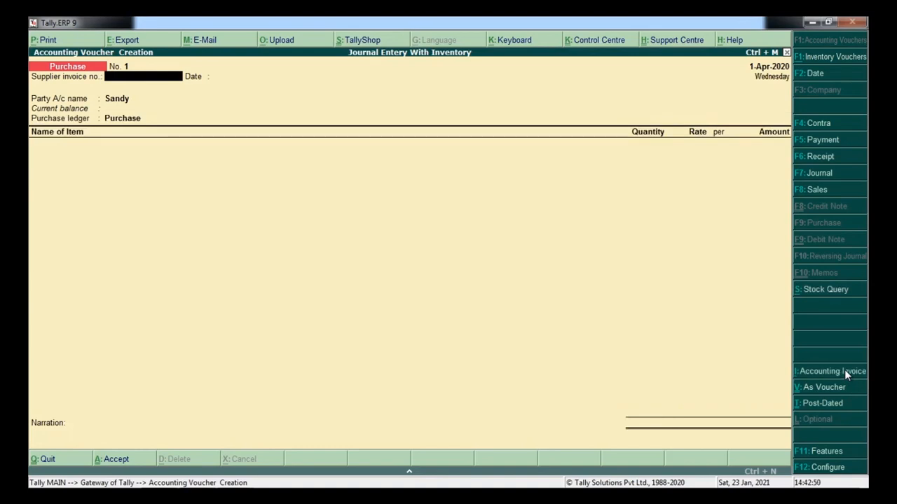
click(840, 391)
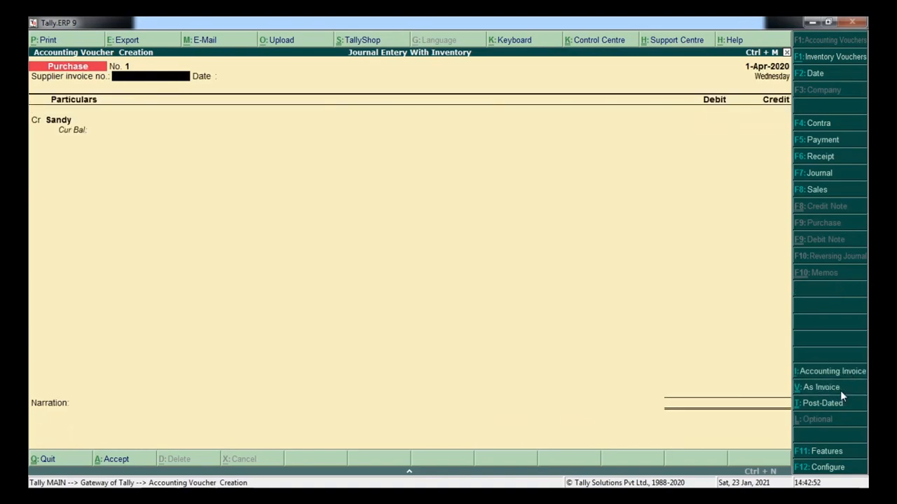
click(840, 390)
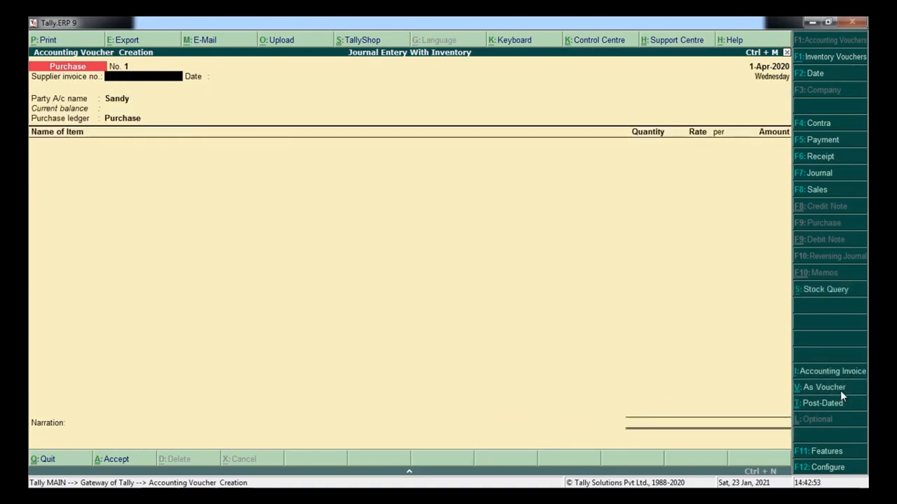
click(840, 391)
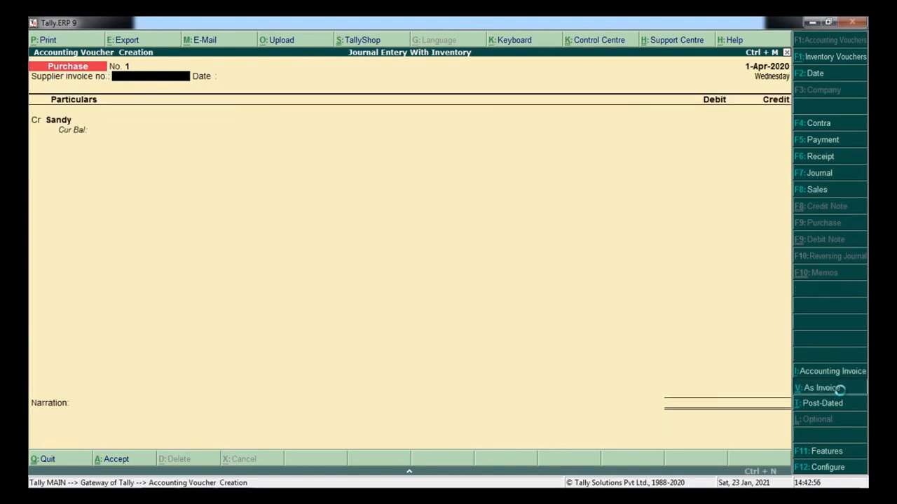
click(840, 390)
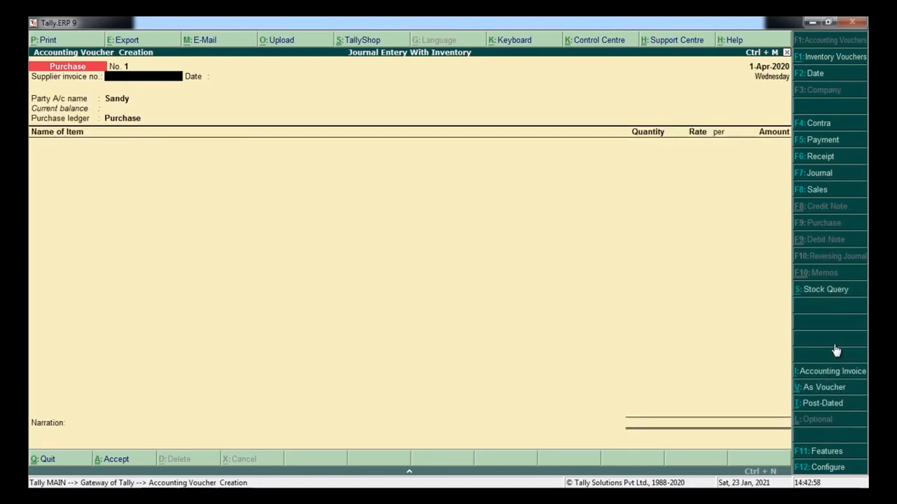
- Accept the existing supplier, party details and Purchase ledger again to reach the voucher's item list
key(Return)
key(Return)
key(Return)
key(Return)
key(Return)
key(Return)
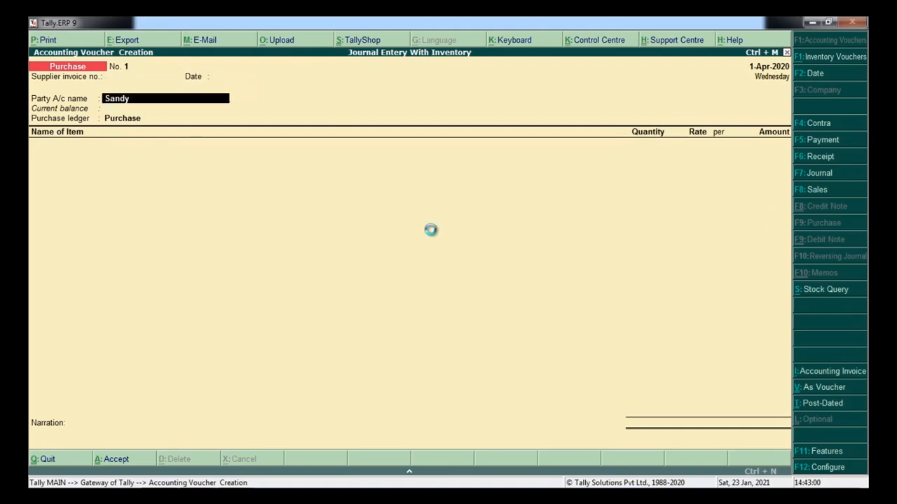
key(Return)
key(Return)
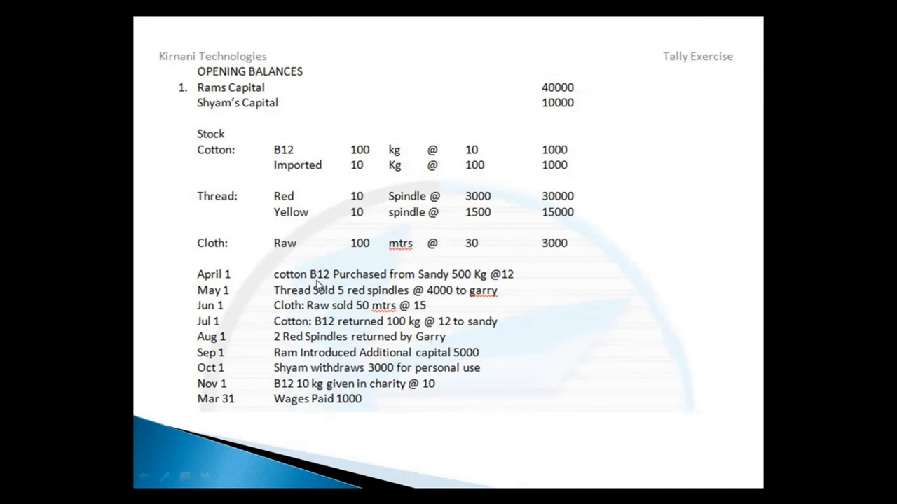
- Select B12 as the stock item on the purchase voucher's first line
key(alt+Tab)
text(B1)
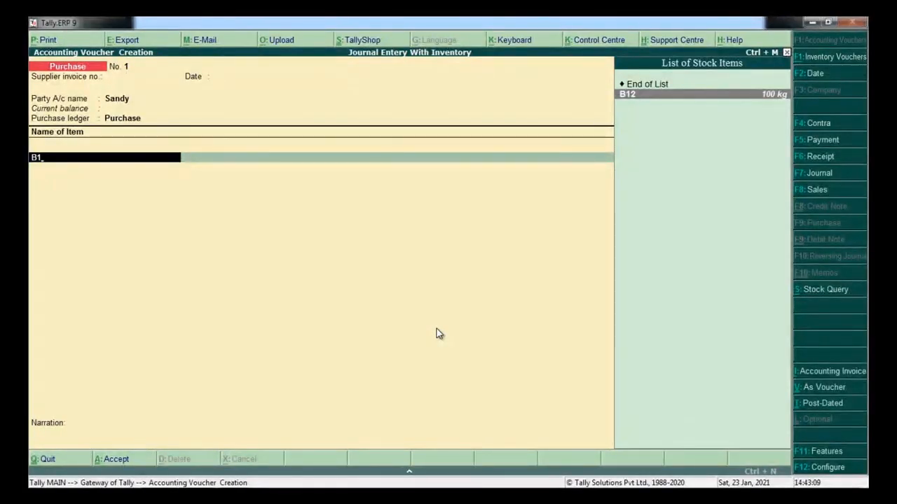
key(Return)
key(BackSpace)
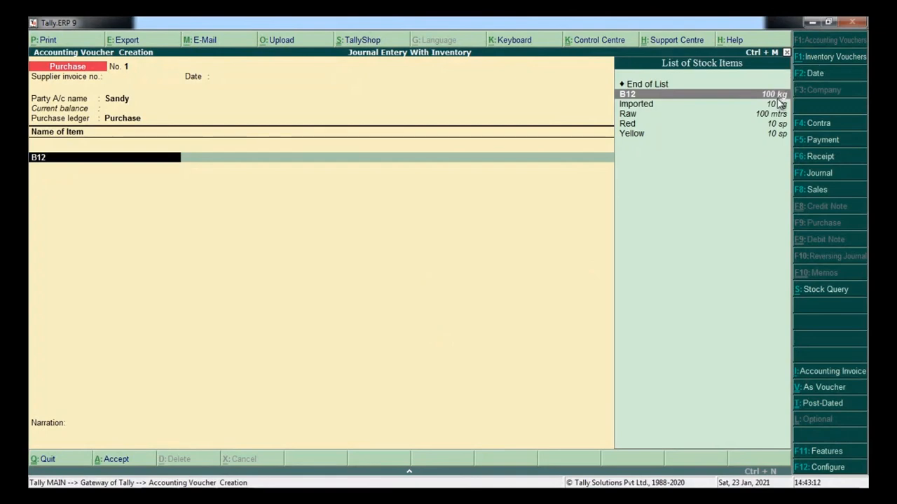
key(Return)
- Check the quantity and rate of the April 1 B12 purchase on the exercise sheet
key(alt+Tab)
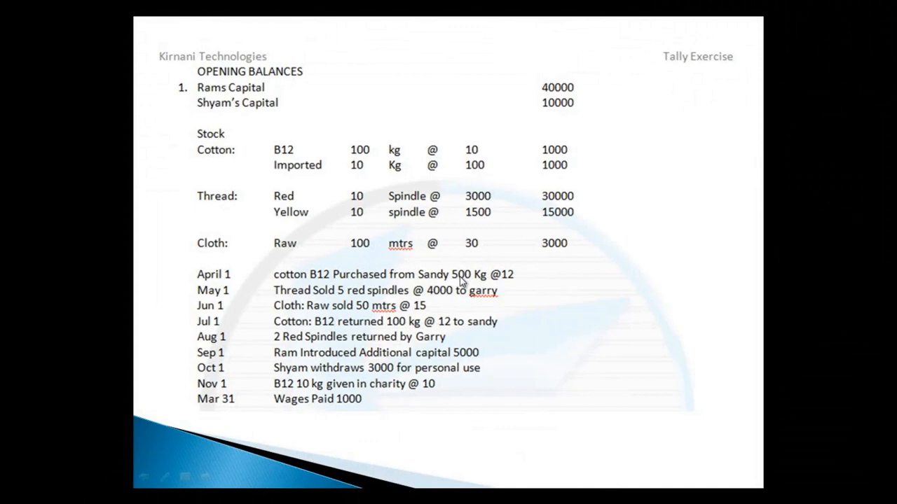
key(alt+Tab)
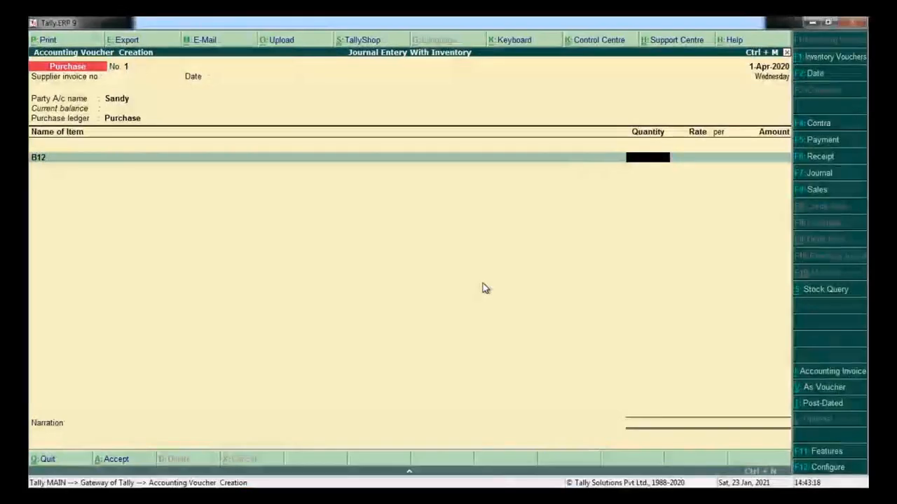
key(alt+Tab)
key(alt+Tab)
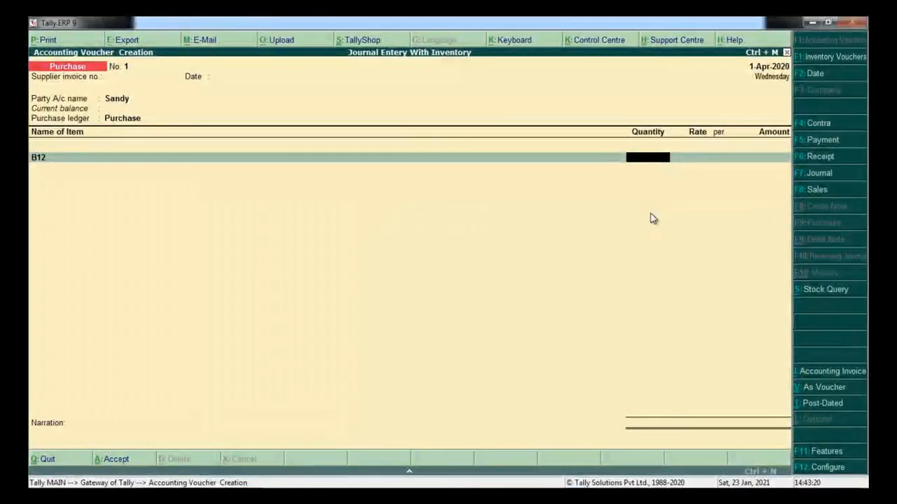
- Enter 500 kg of B12 at a rate of 12 on the April 1 purchase voucher and save the voucher
text(500)
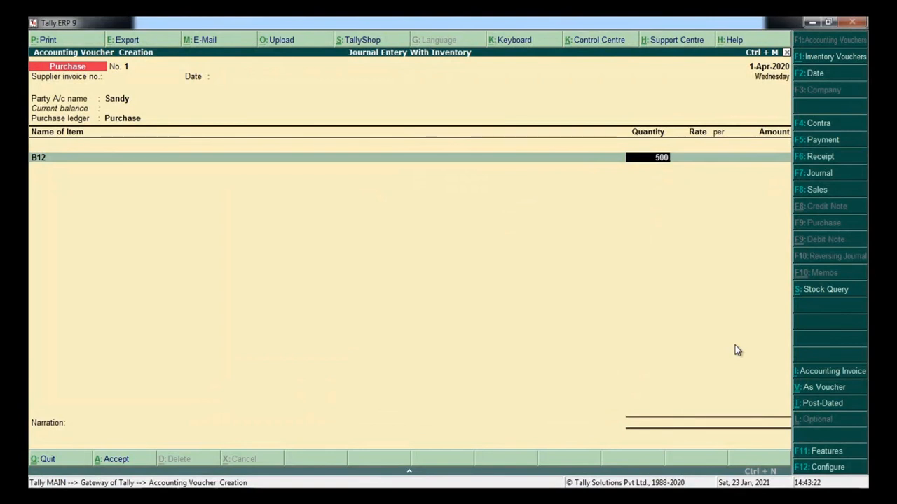
key(Return)
text(12)
key(Return)
key(Return)
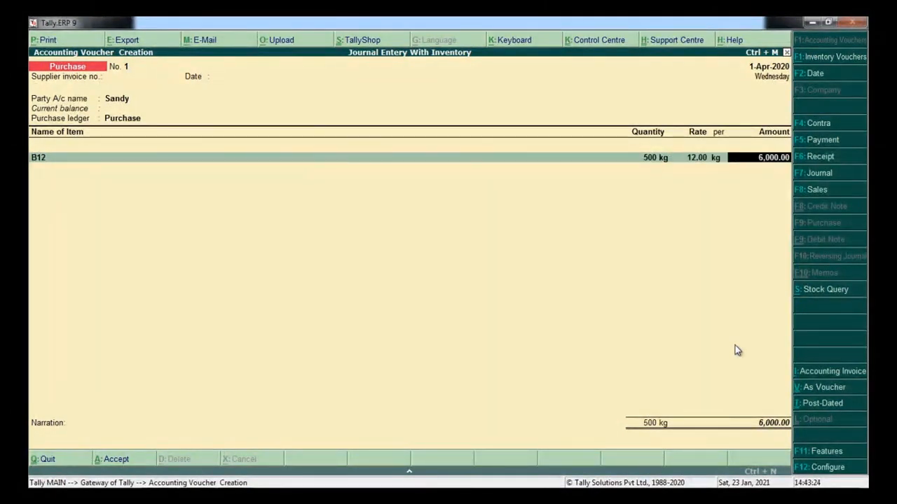
key(Return)
key(Return)
key(Return)
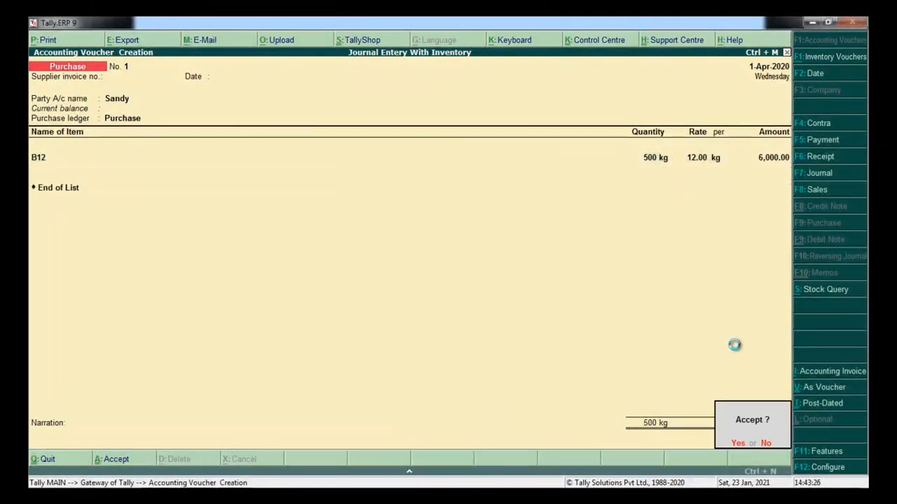
key(Return)
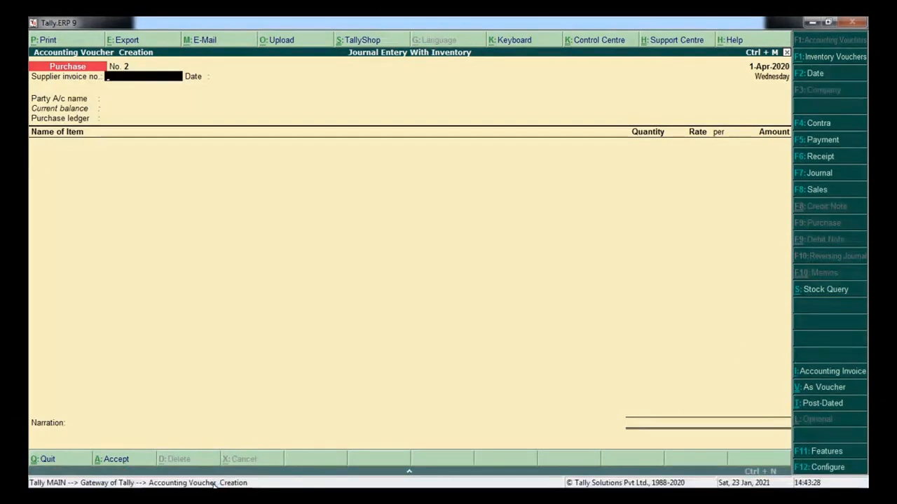
- Check the May 1 thread sale on the exercise sheet and start a sales voucher without a reference number
key(alt+Tab)
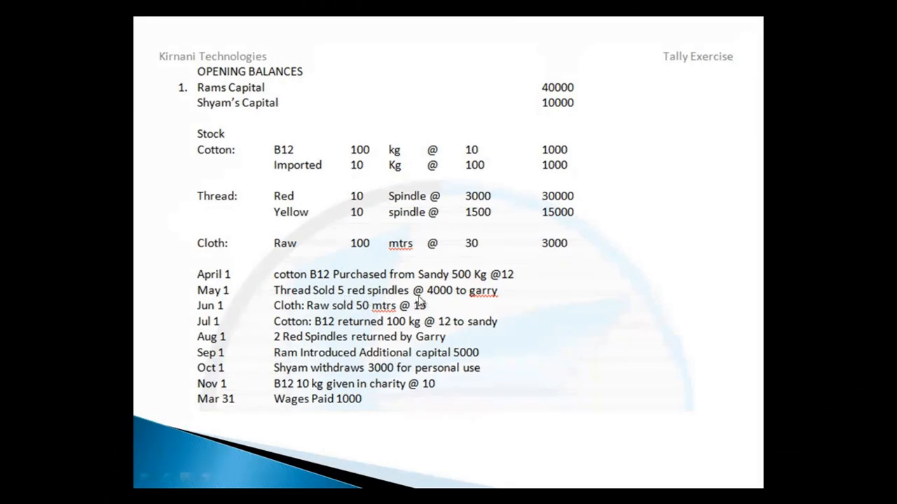
key(alt+Tab)
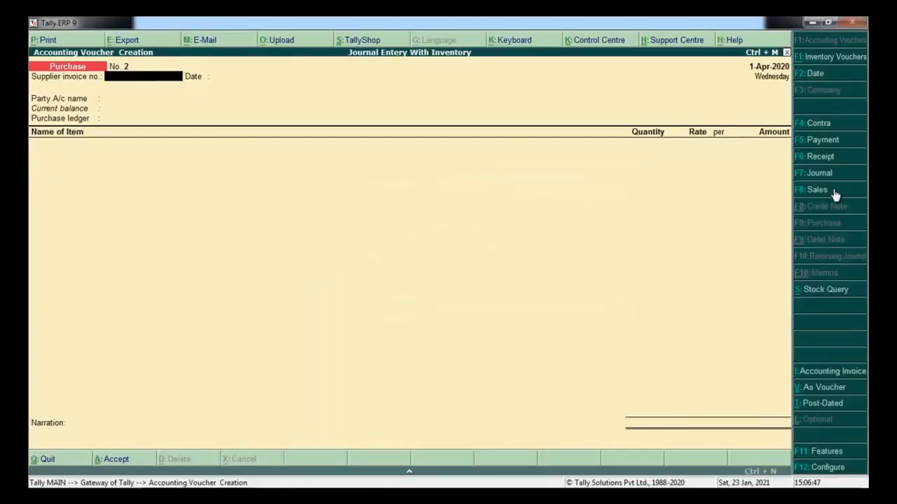
click(835, 194)
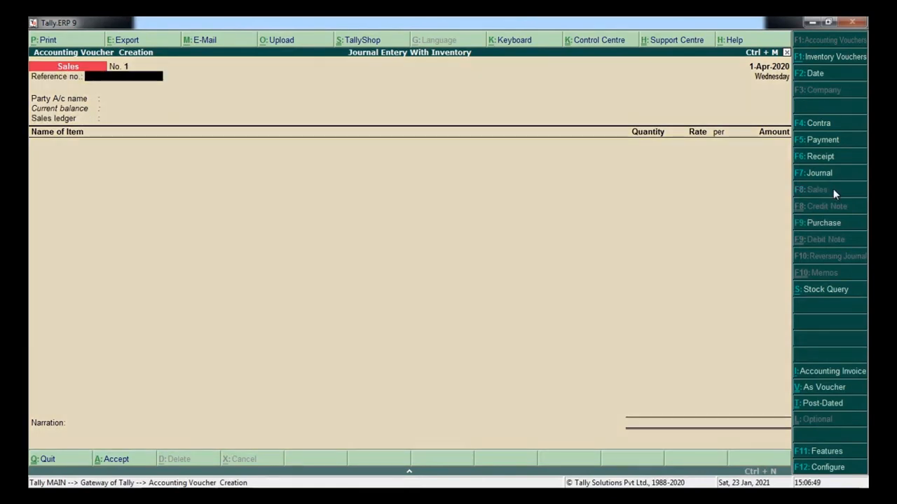
key(Return)
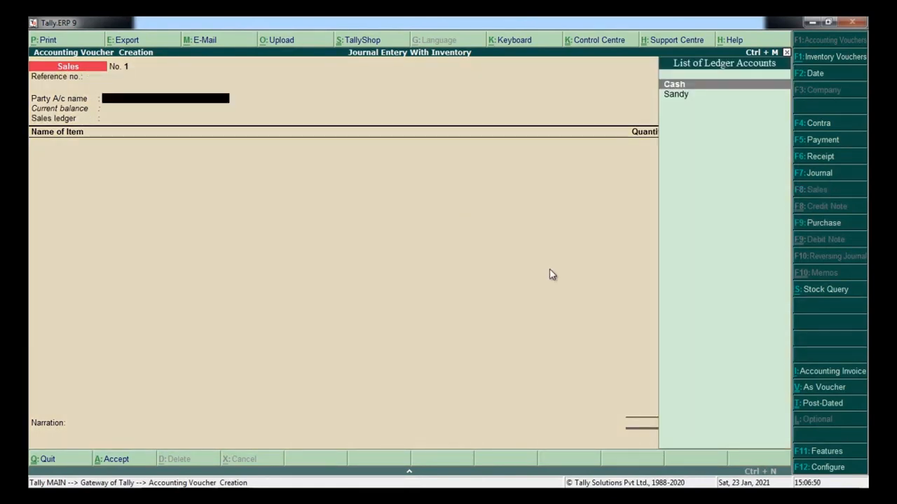
- Create the May 1 buyer's ledger under Sundry Debtors as the sales voucher's party, and accept the party details unchanged
key(alt+c)
text(G)
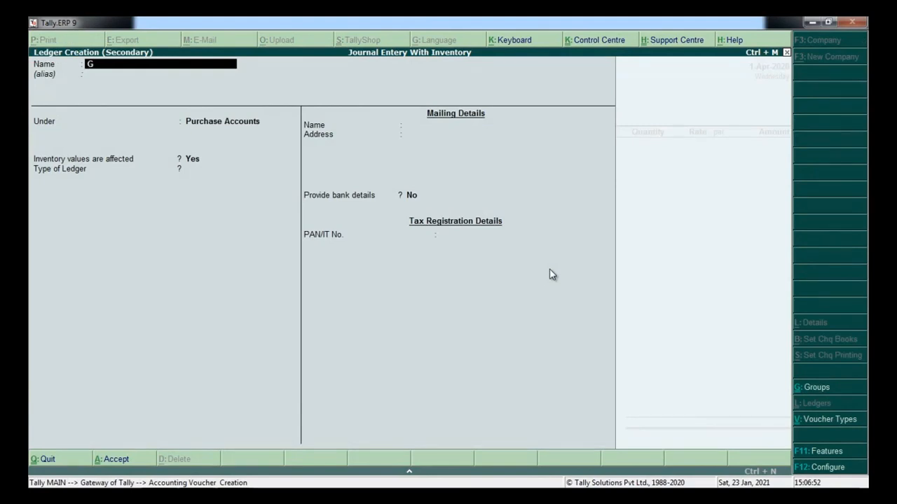
text(arry)
key(Return)
key(Return)
text(De)
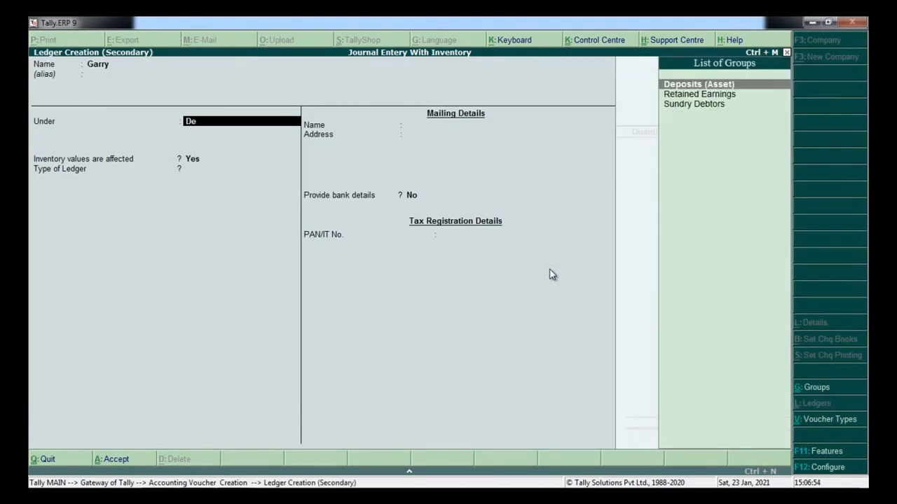
text(b)
key(Return)
key(Return)
key(Return)
key(Return)
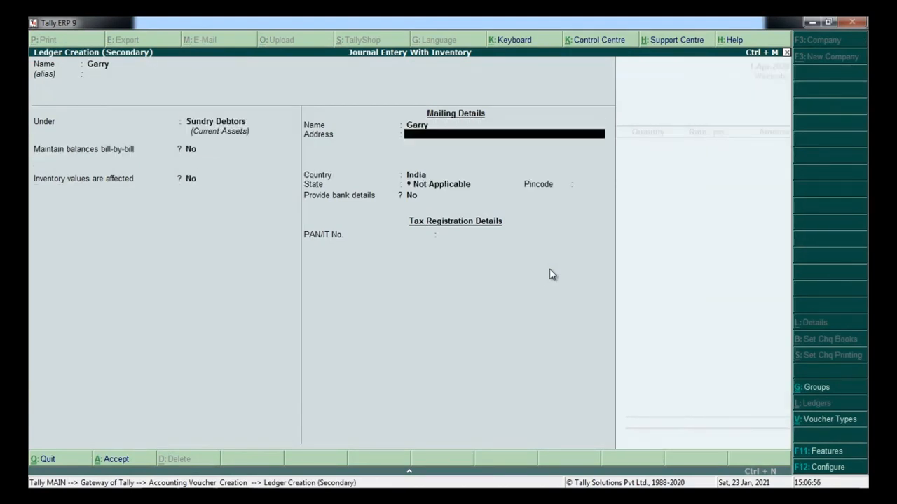
key(ctrl+a)
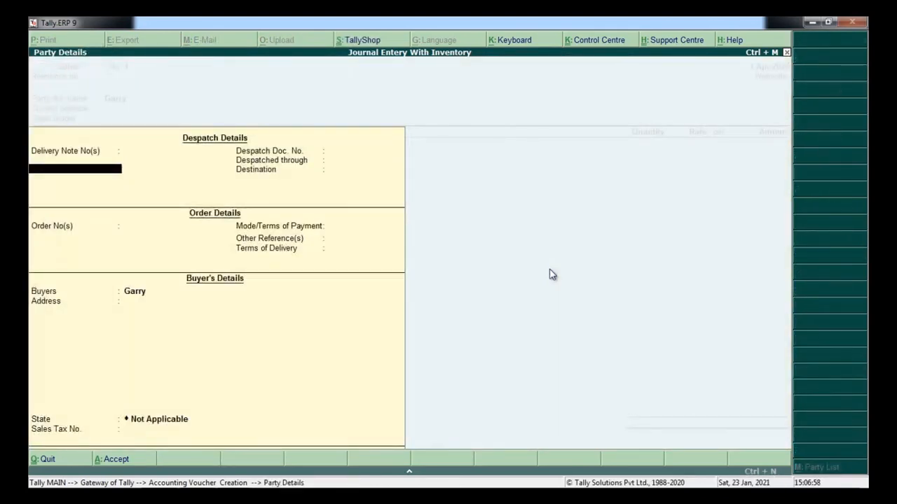
key(ctrl+a)
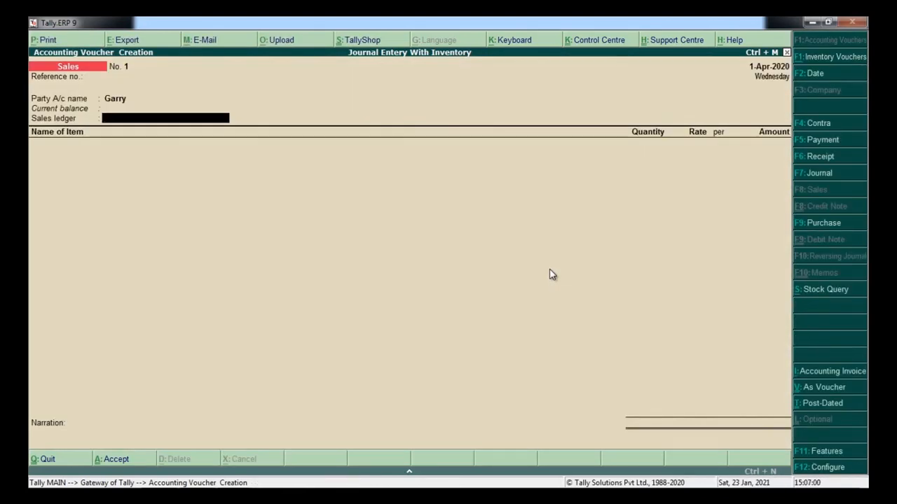
- Create a Sales ledger under Sales Accounts, with inventory values affected and ledger type Not Applicable, as the voucher's sales ledger
key(alt+c)
text(Sales)
key(Return)
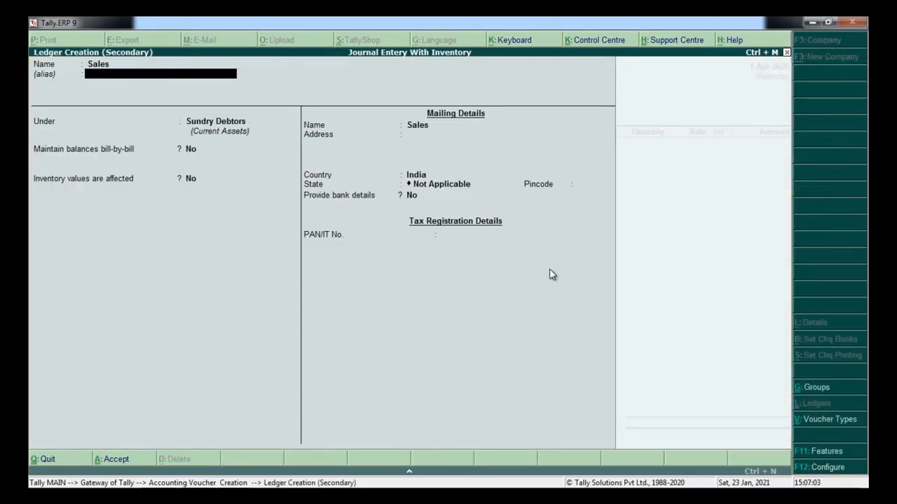
key(Return)
text(Sale)
key(Return)
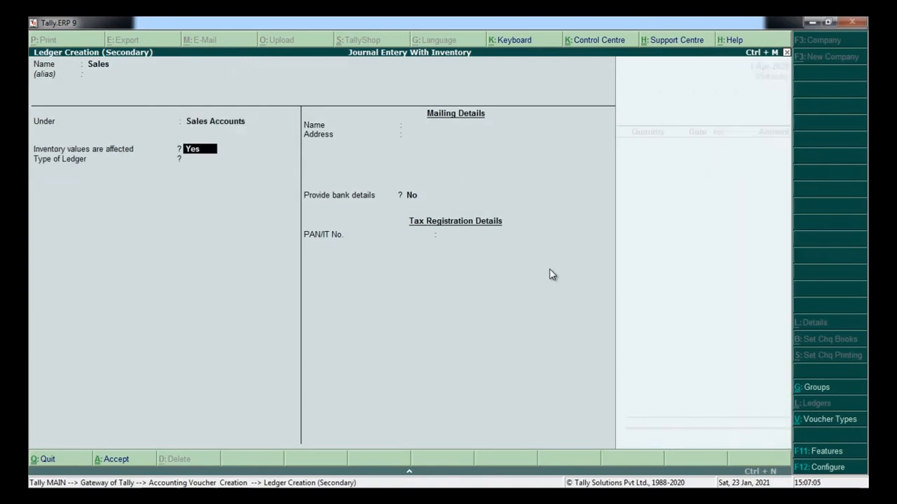
key(Return)
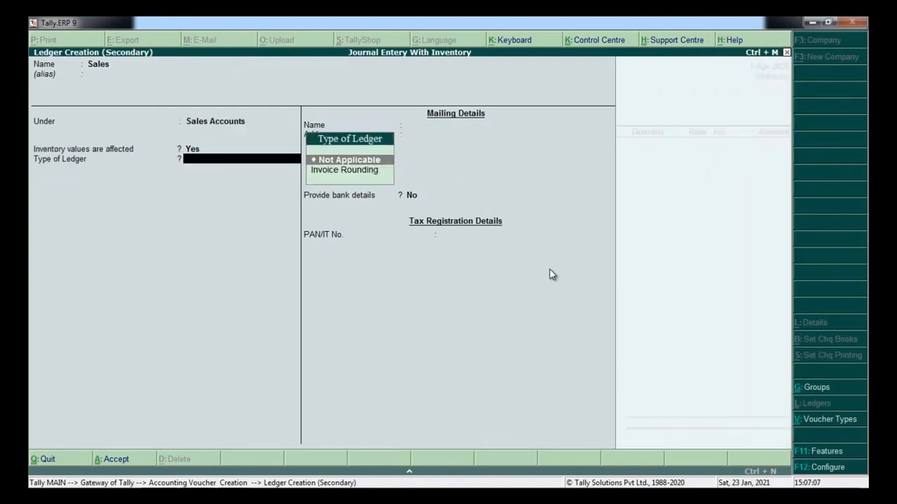
key(Return)
key(ctrl+a)
key(Return)
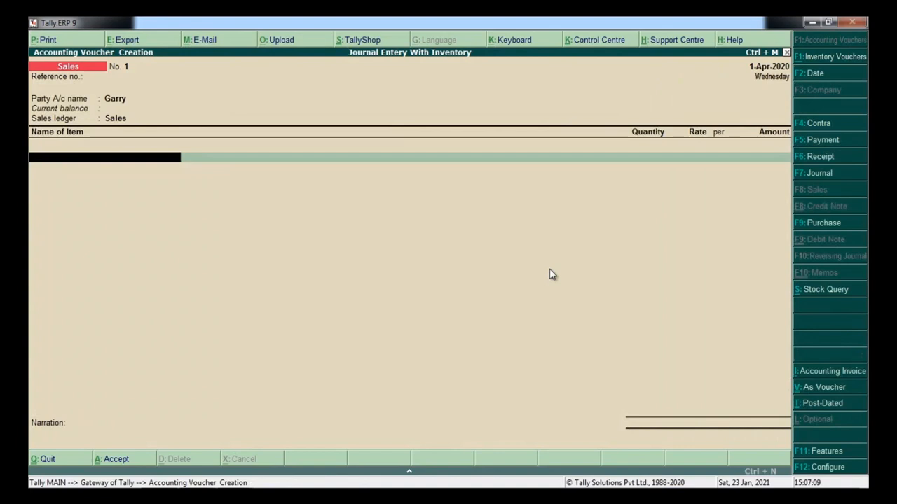
- Set the sales voucher's date to 1 May 2020
key(F2)
text(1-5)
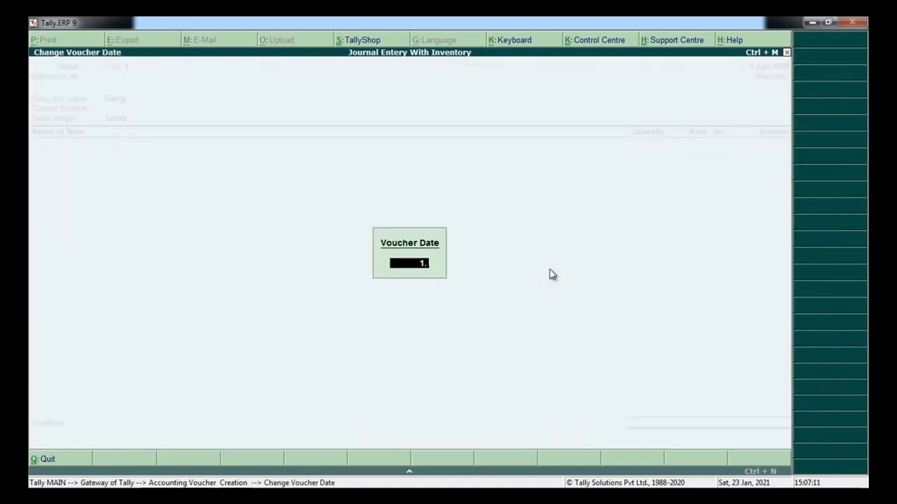
key(Return)
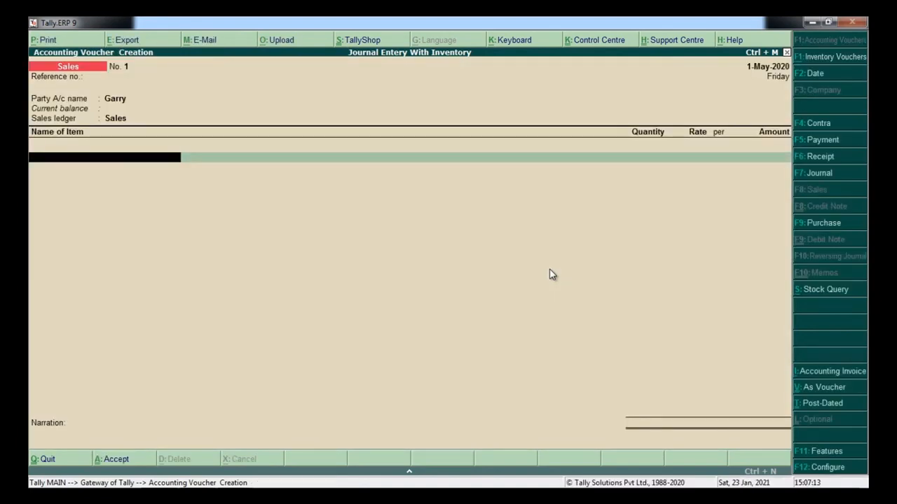
- Check the item sold on May 1 on the exercise sheet, and enter Red with a quantity of 5 sp
key(alt+Tab)
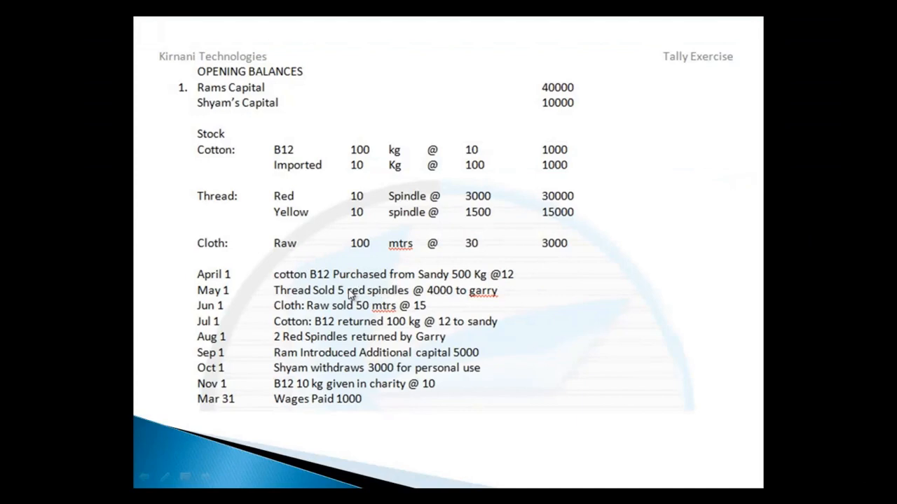
key(alt+Tab)
text(Re)
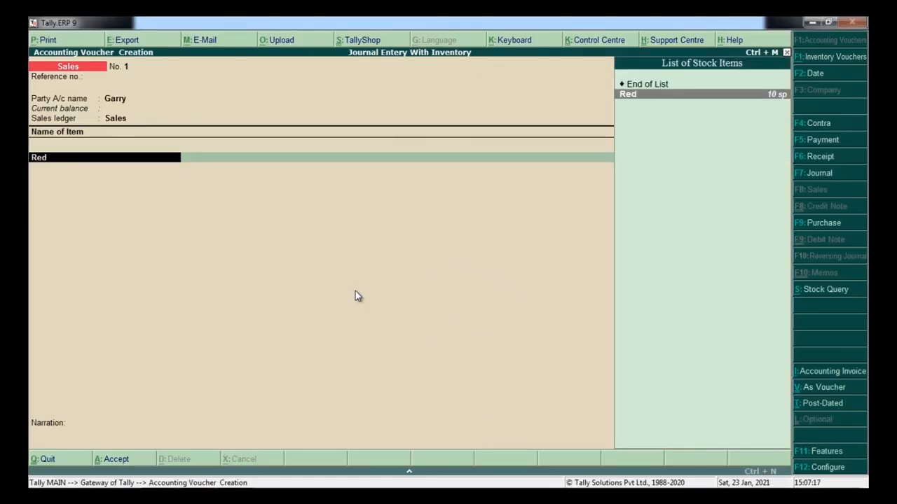
text(d)
key(Return)
text(5)
key(Return)
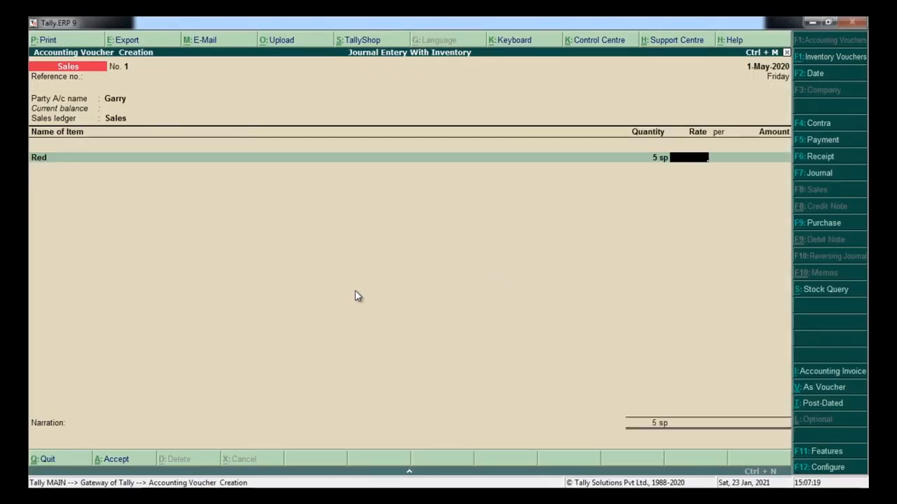
- Set the Red thread's rate to 4000 per spindle from the exercise sheet and save the May 1 sales voucher
key(alt+Tab)
key(alt+Tab)
text(4000)
key(Return)
key(Return)
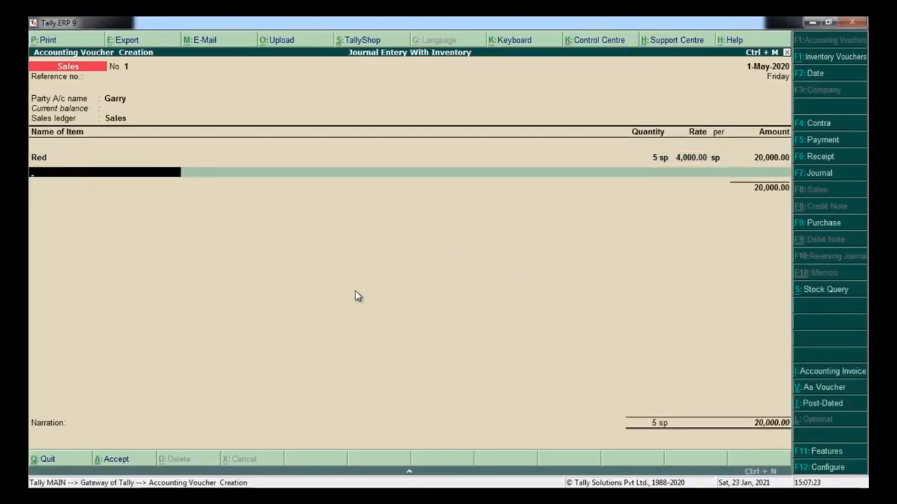
key(Return)
key(Return)
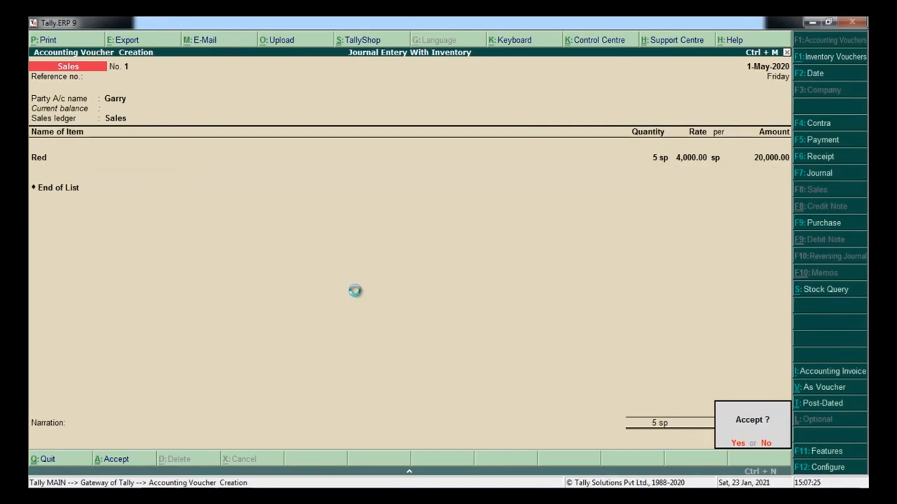
key(Return)
- Check the June 1 cloth sale on the exercise sheet, and set the new sales voucher's party to Cash and its ledger to Sales
key(alt+Tab)
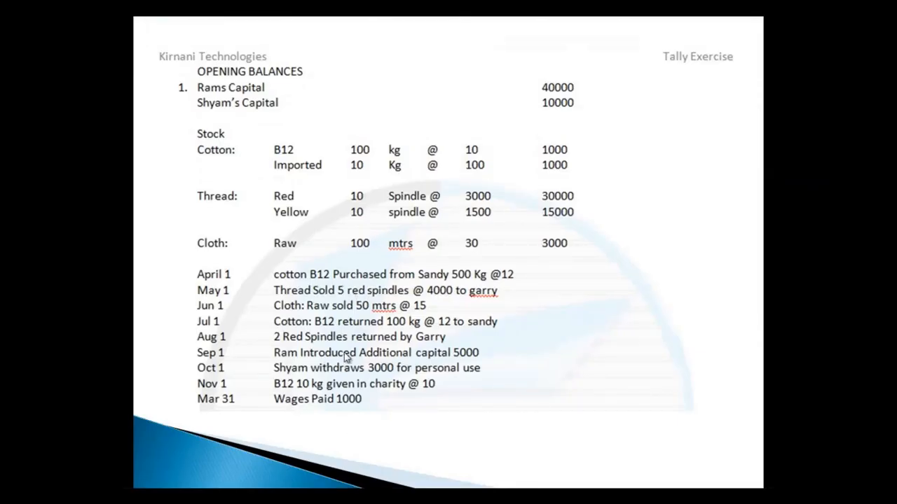
key(alt+Tab)
key(alt+Tab)
key(alt+Tab)
key(Return)
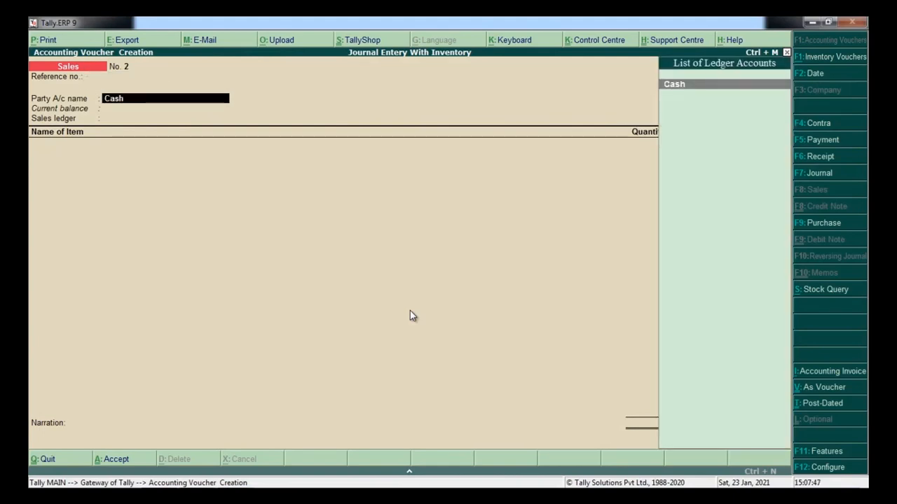
key(Return)
key(ctrl+a)
text(S)
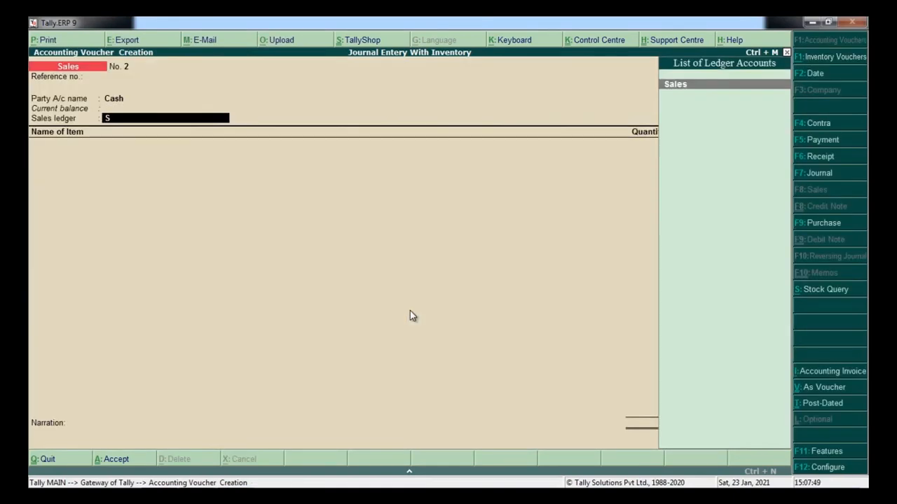
text(al)
key(Return)
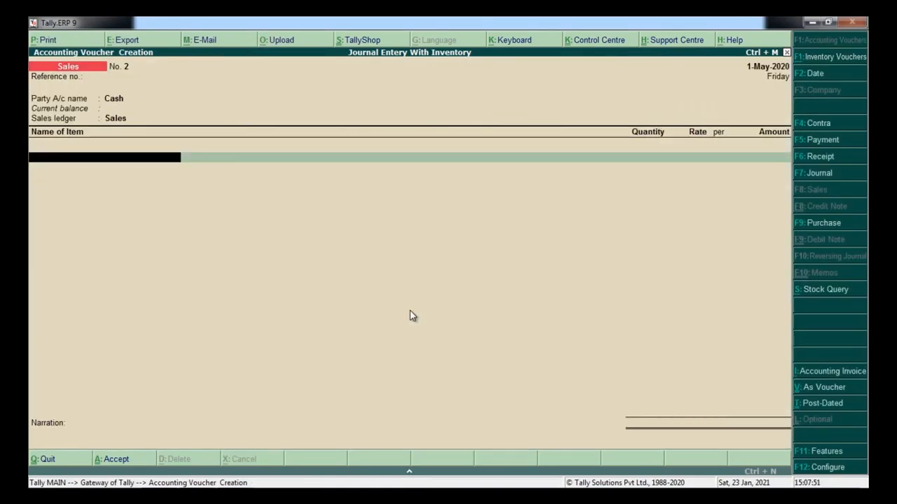
- Enter 50 mtrs of Raw cloth at a rate of 15 on the cash sales voucher, checking the figures on the exercise sheet
text(Raw)
key(Return)
key(alt+Tab)
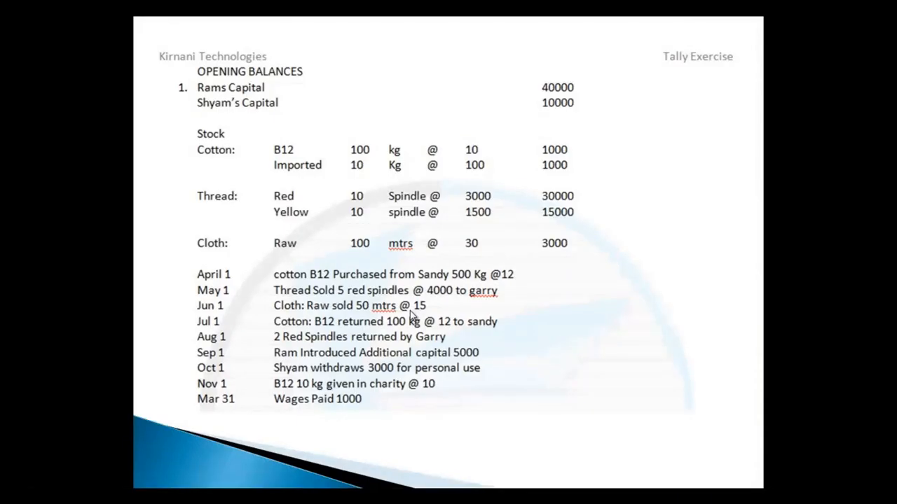
key(alt+Tab)
text(50)
key(Return)
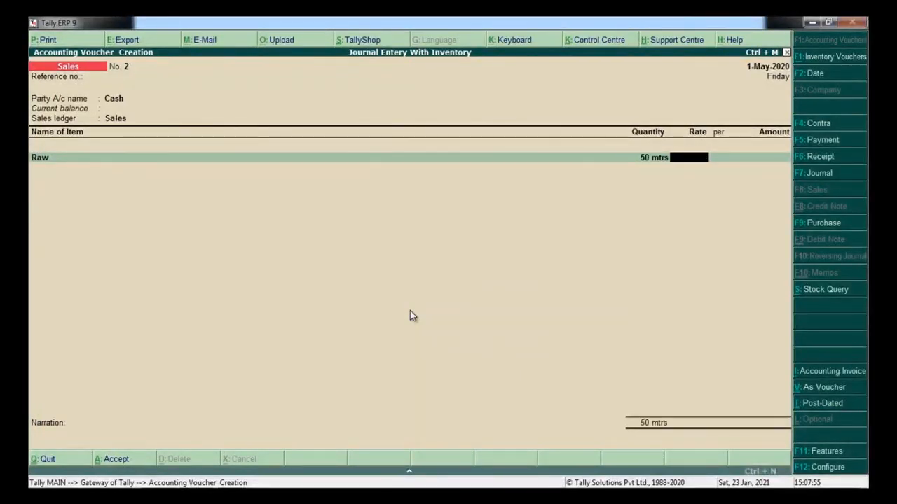
key(alt+Tab)
key(alt+Tab)
text(15)
key(Return)
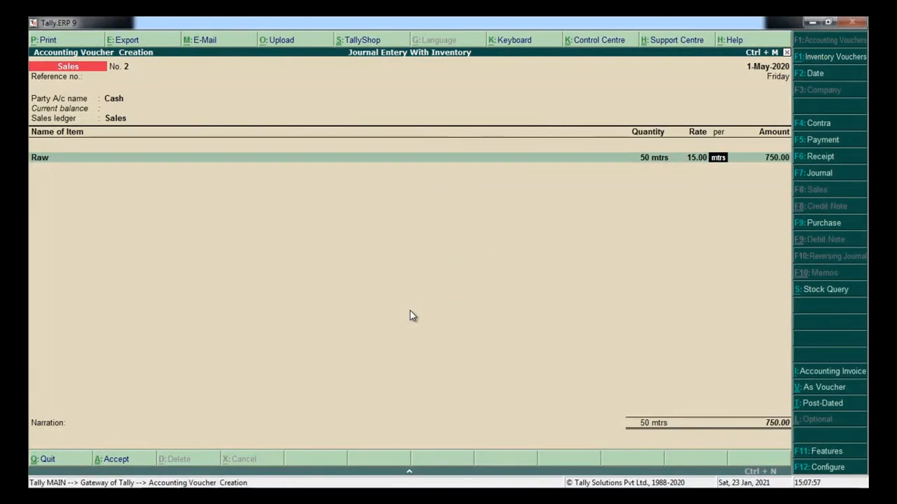
- Check the July 1 cotton return on the exercise sheet, and switch voucher entry to a journal voucher
key(alt+Tab)
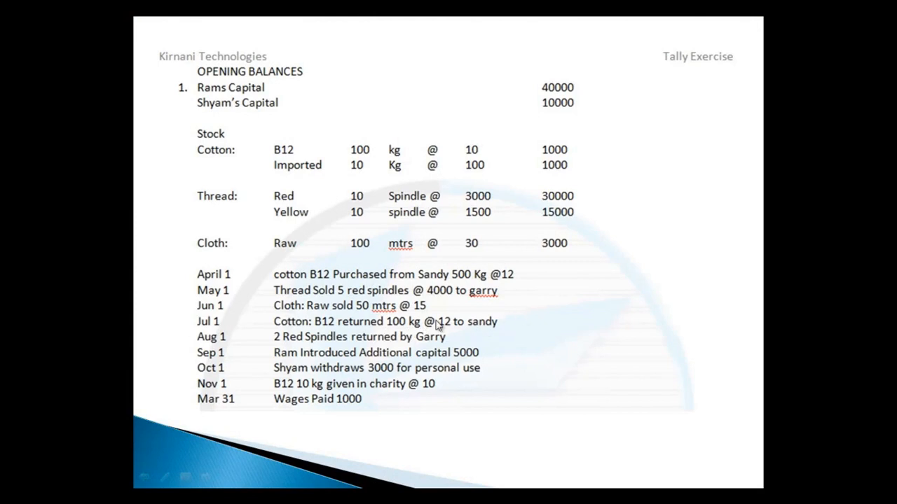
key(alt+Tab)
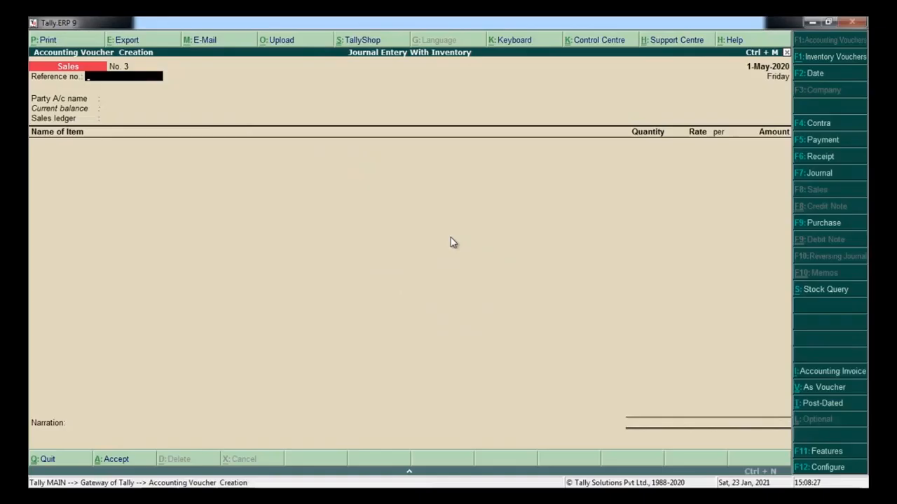
click(840, 172)
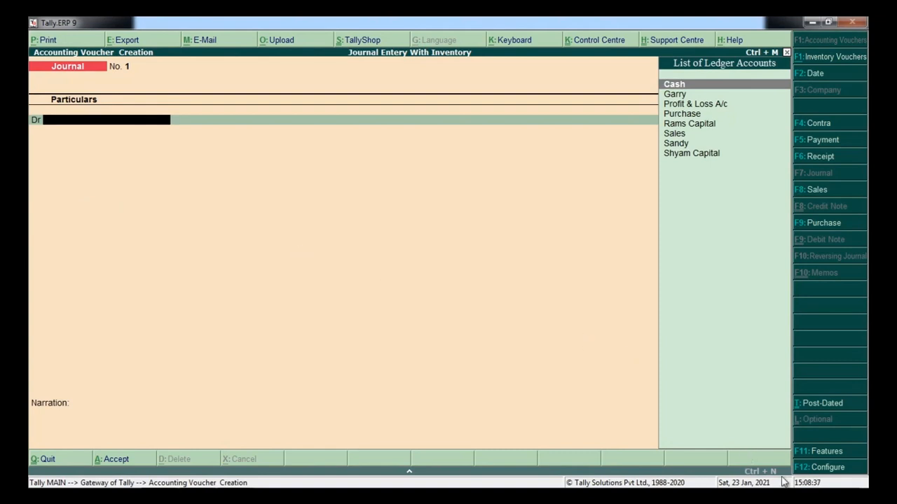
- Enable debit and credit notes in the company's accounting features, with both recorded in invoice mode
click(839, 455)
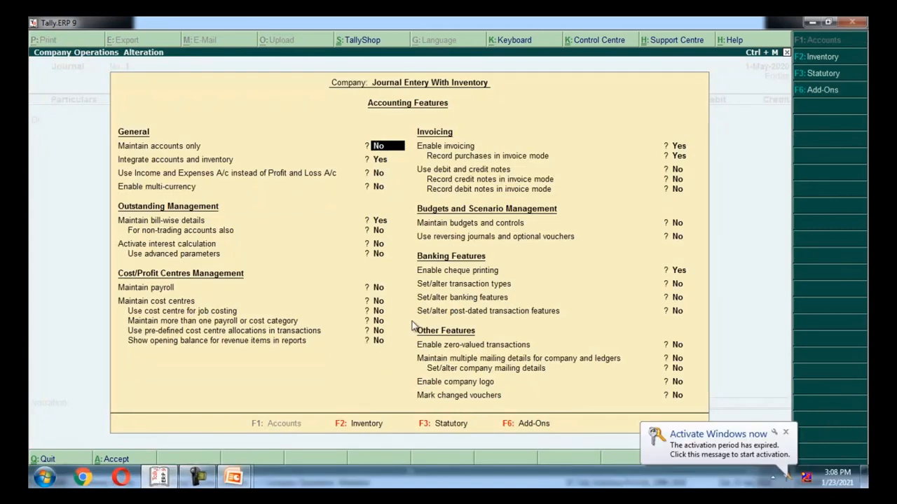
click(785, 433)
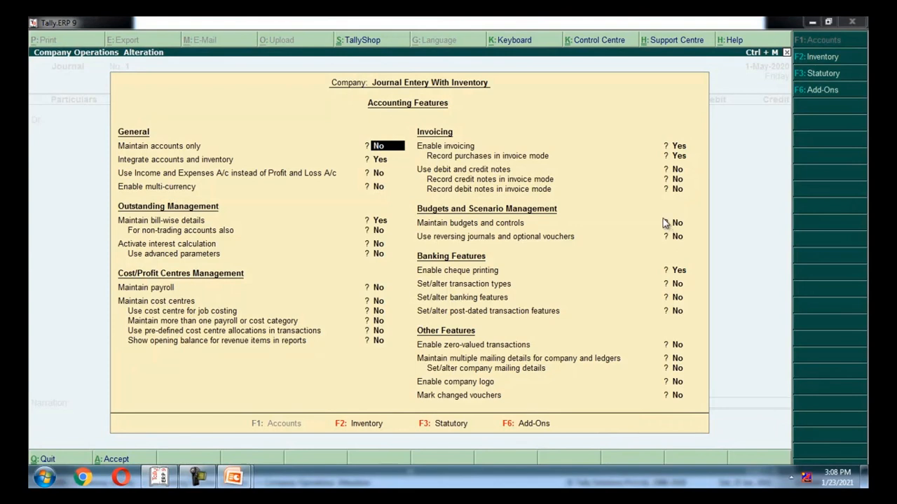
click(674, 170)
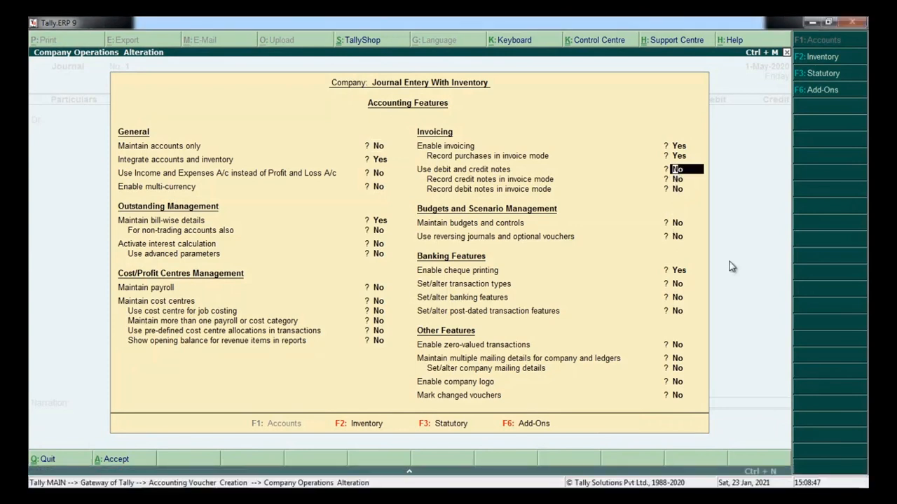
text(y)
key(Return)
key(Return)
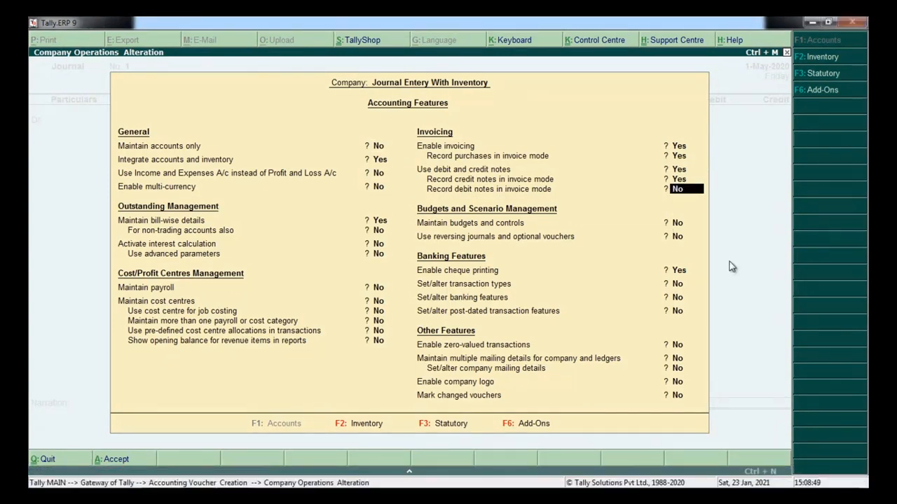
key(Return)
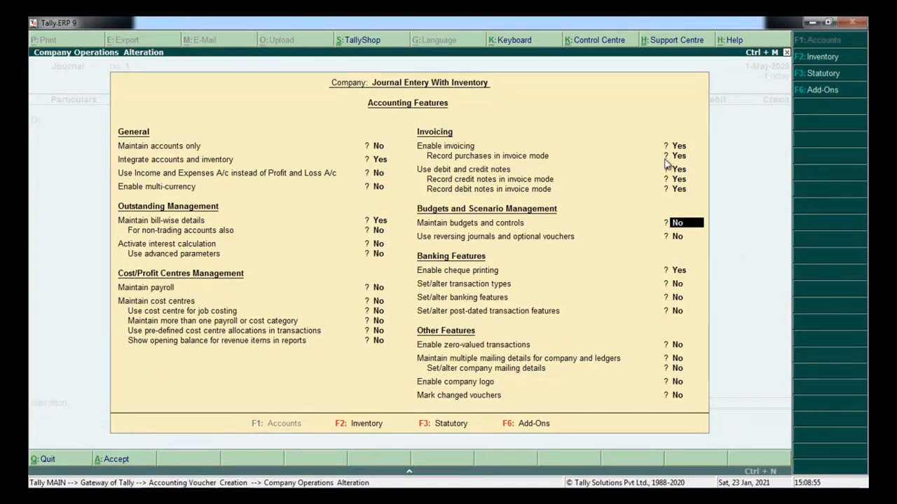
key(ctrl+a)
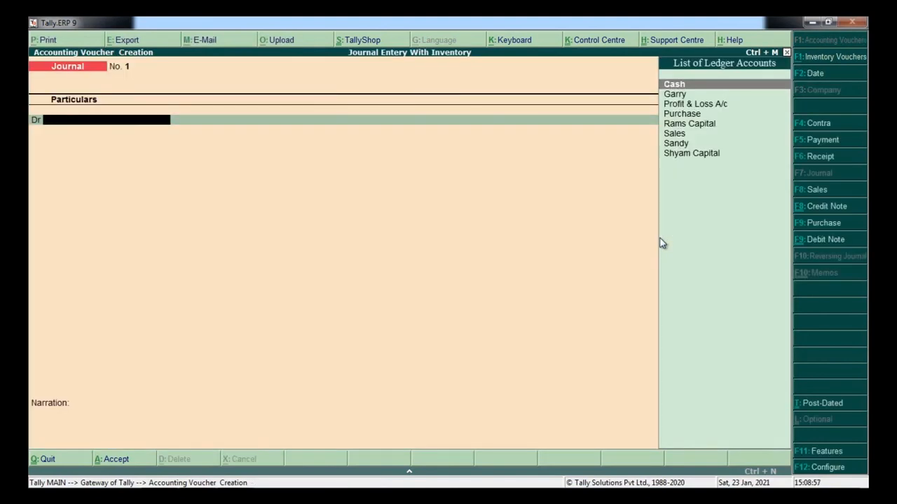
- Start a debit note voucher in invoice mode, leaving the original invoice number empty
click(818, 241)
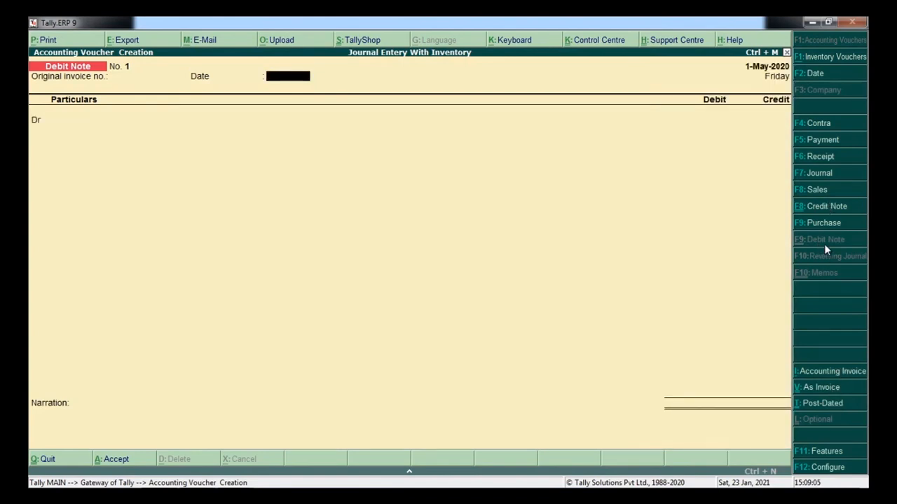
click(830, 389)
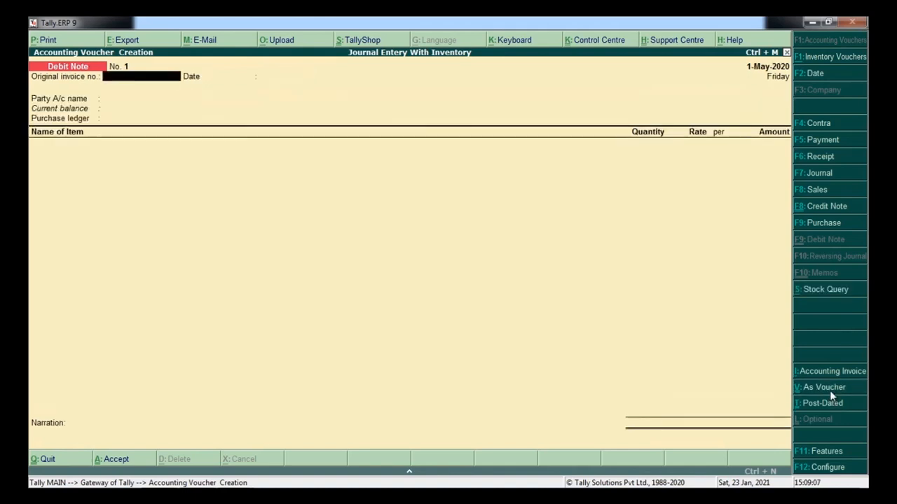
key(Return)
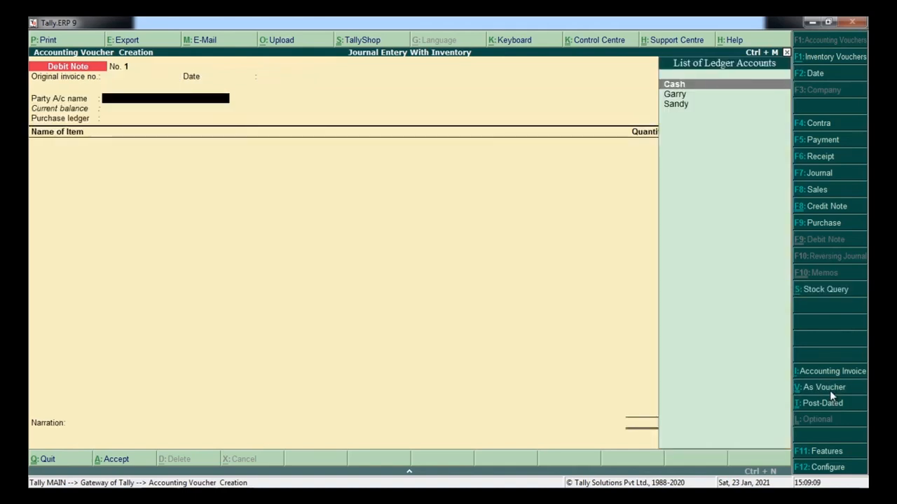
key(Return)
key(Return)
key(Return)
key(Return)
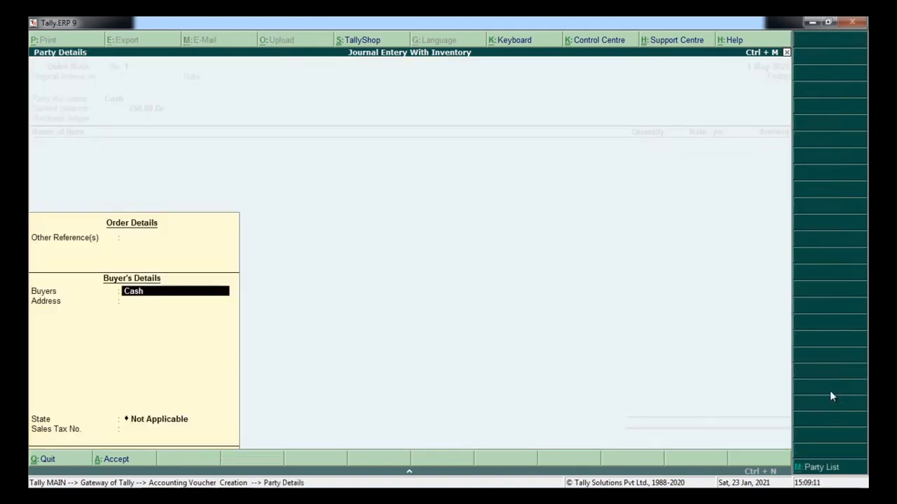
key(Return)
key(Return)
key(BackSpace)
key(BackSpace)
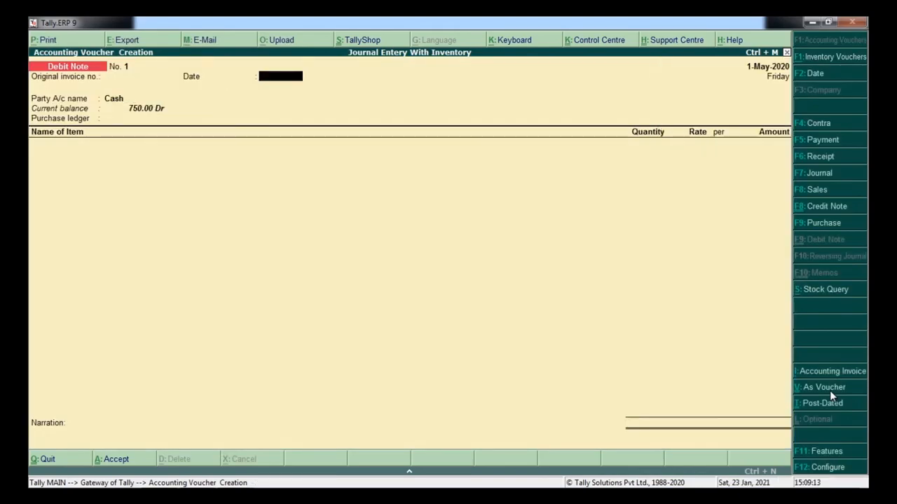
- Check who receives the July 1 cotton return on the exercise sheet, and set that supplier as the debit note's party
key(alt+Tab)
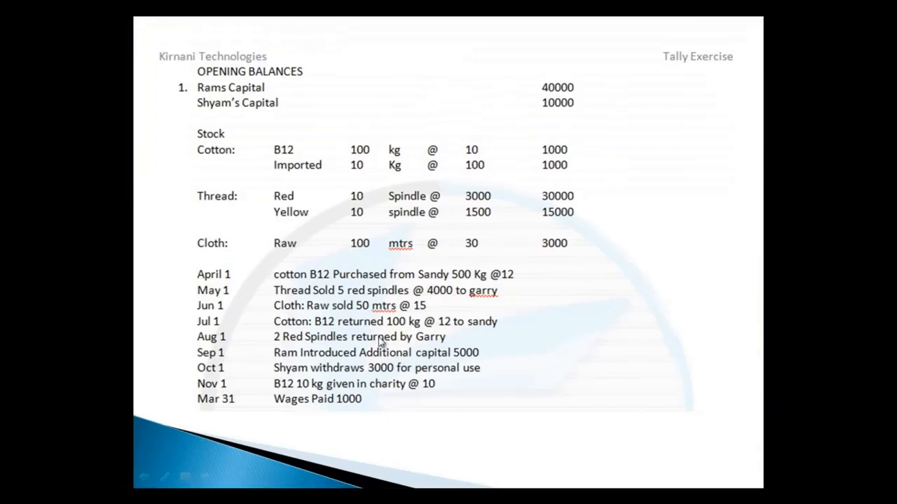
key(alt+Tab)
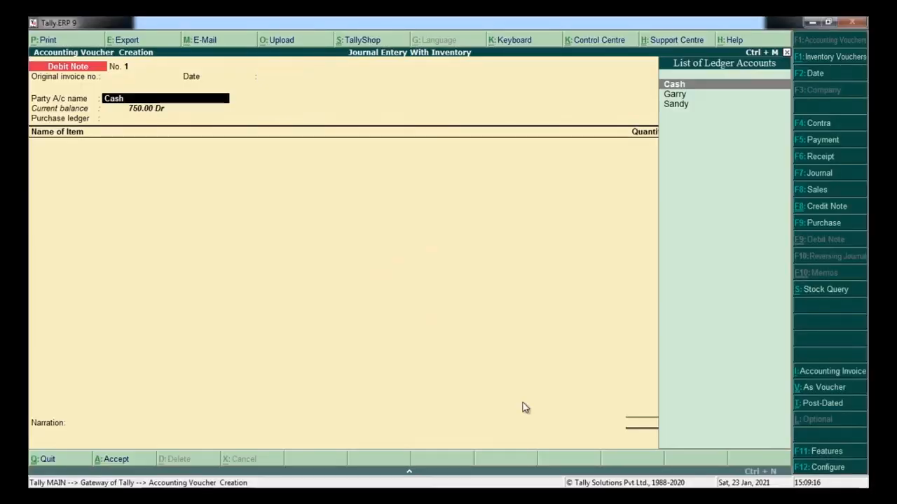
text(sa)
key(Return)
key(Escape)
key(BackSpace)
key(BackSpace)
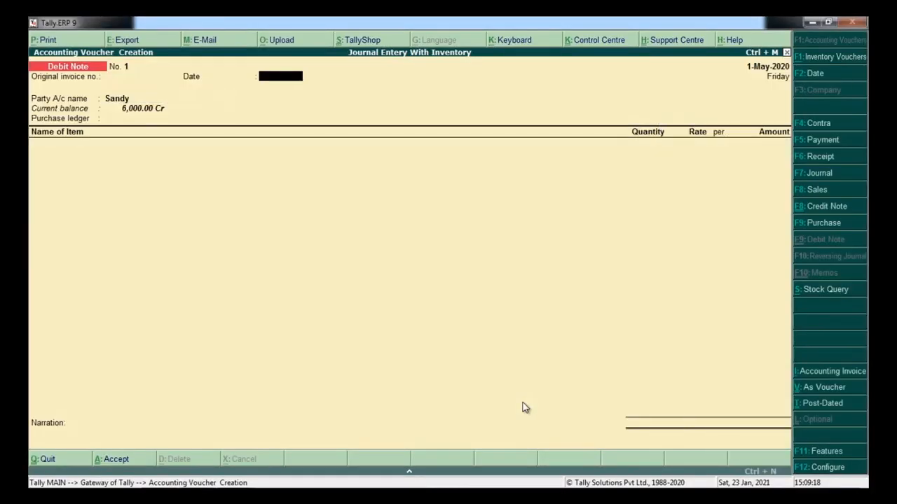
- Enter original invoice number 1 on the debit note, and set both the voucher date and the original invoice date to 1-Jul-2020
key(alt+Tab)
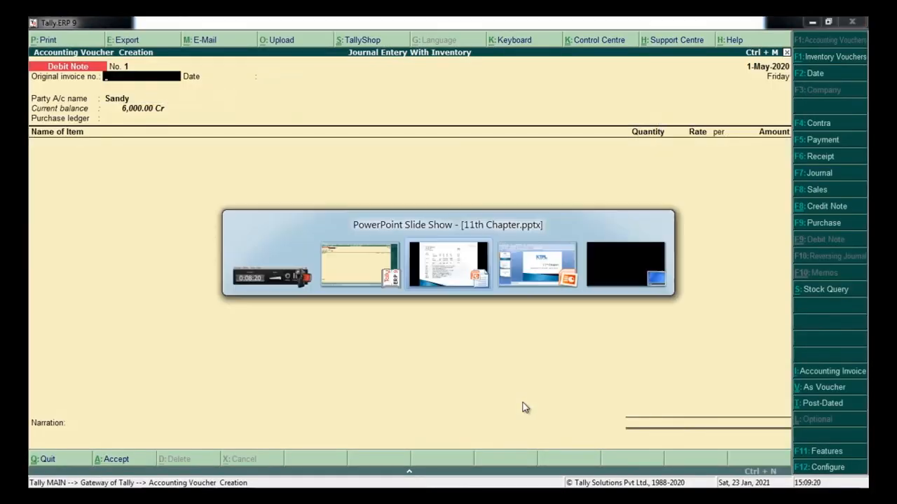
key(alt+Tab)
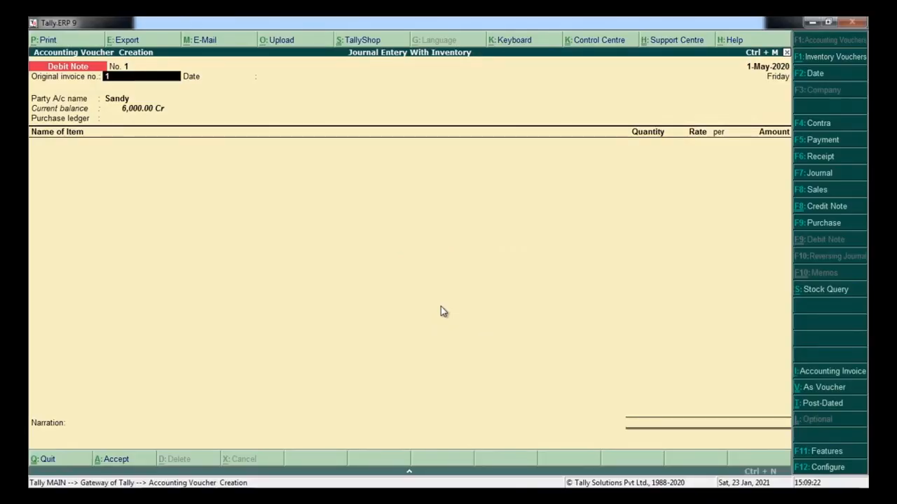
key(Return)
key(alt+Tab)
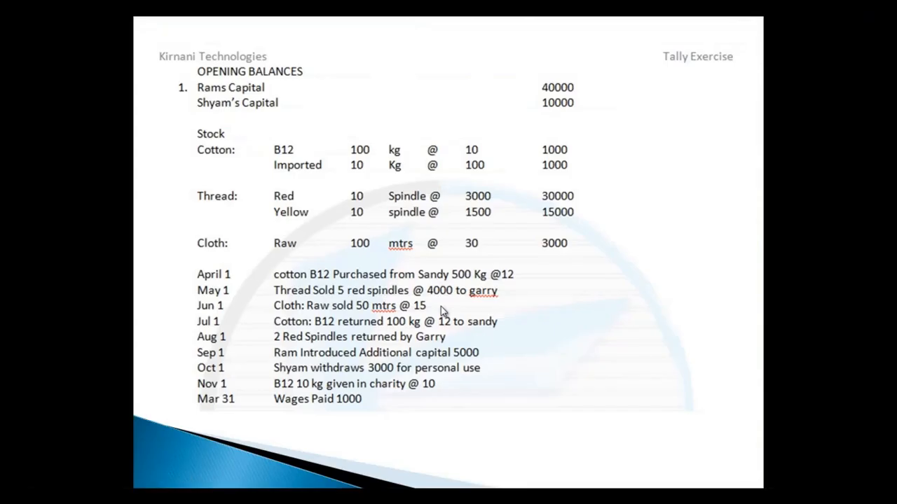
key(alt+Tab)
key(F2)
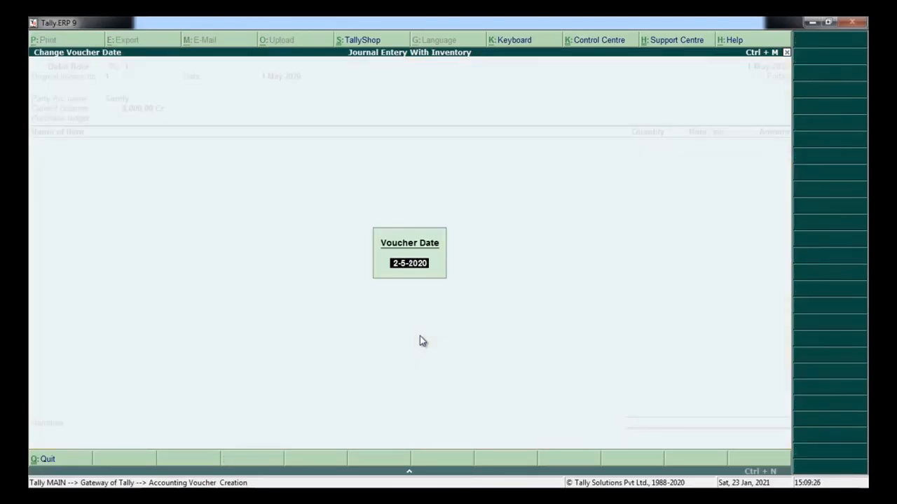
text(1.7)
key(Return)
text(1)
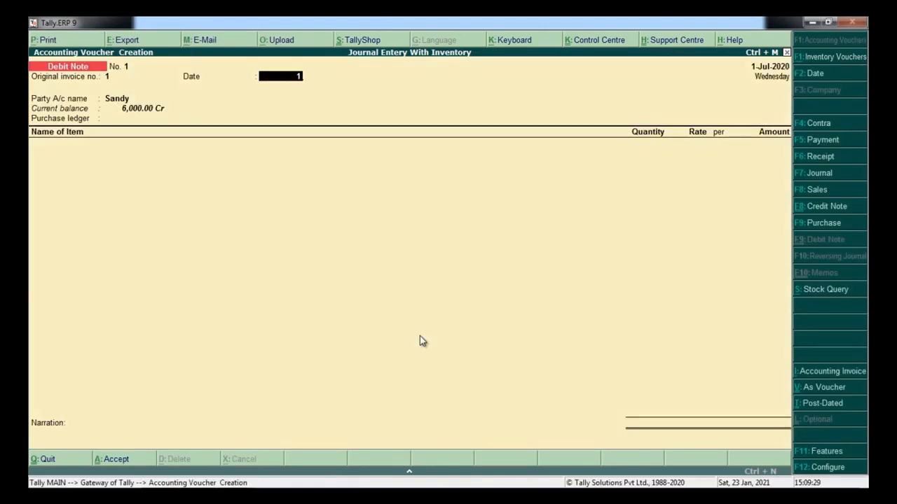
text(.7)
key(Return)
- Accept the supplier's party details as they are, and set the debit note's purchase ledger to Purchase
key(Return)
key(Return)
key(Return)
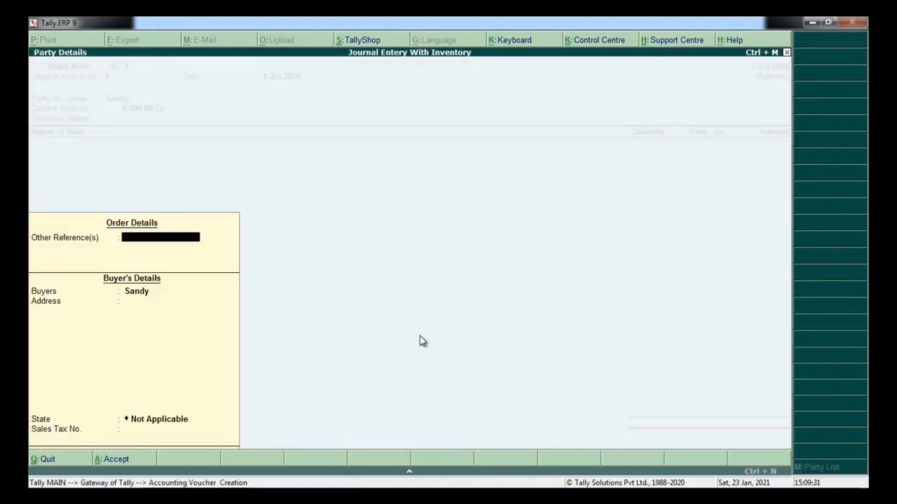
key(Return)
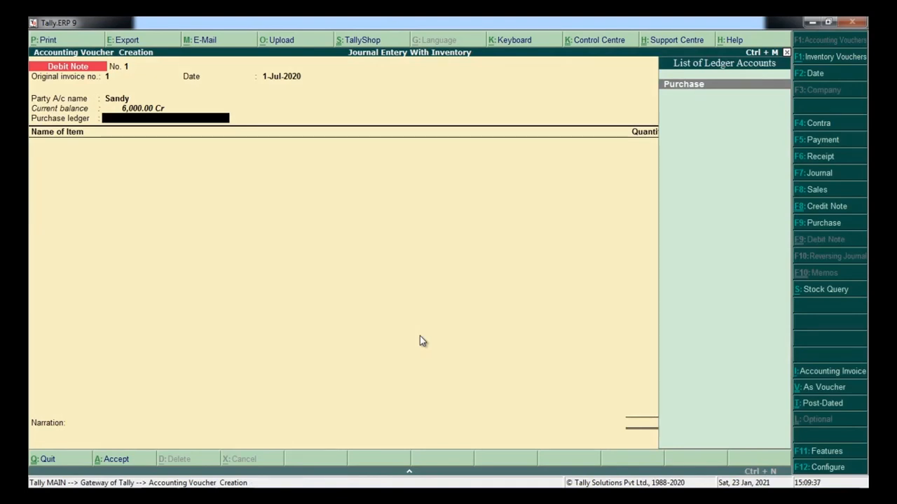
key(Return)
- Enter 100 kg of B12 cotton at a rate of 12 on the debit note, checking the figures on the exercise sheet
key(alt+Tab)
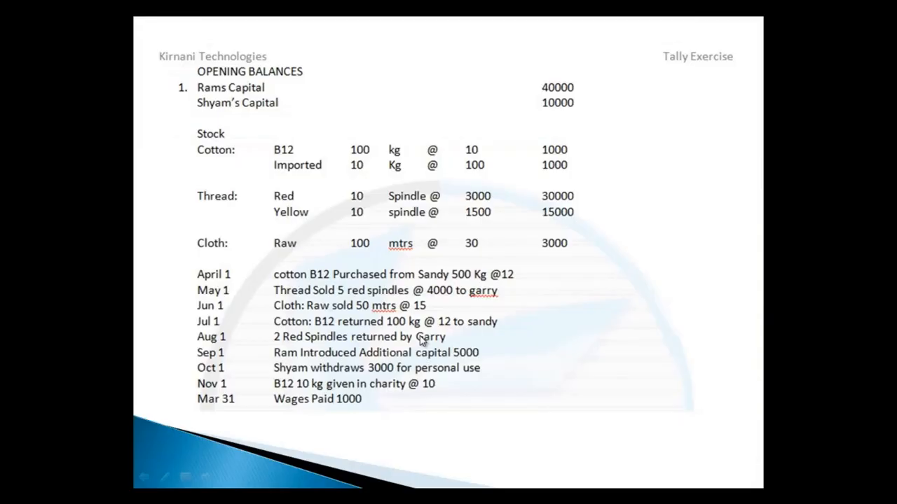
key(alt+Tab)
text(B)
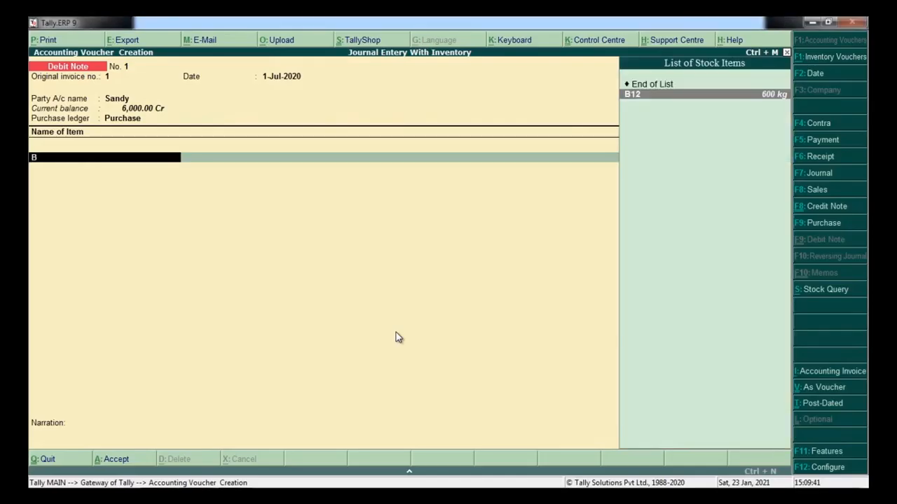
text(12)
key(Return)
key(alt+Tab)
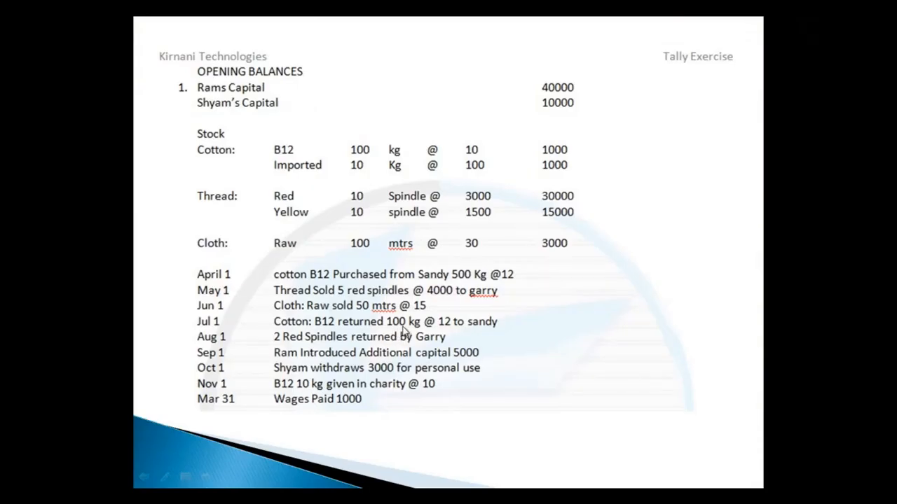
key(alt+Tab)
text(100)
key(Return)
text(12)
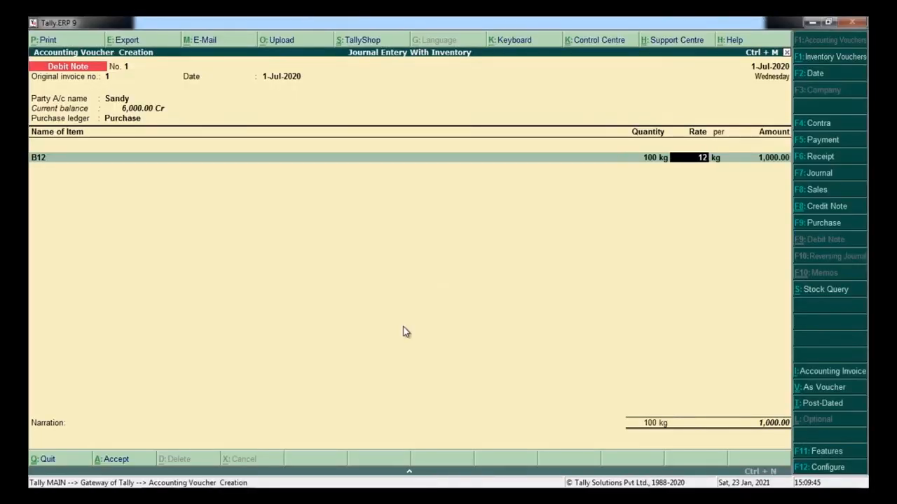
key(Return)
key(Return)
key(Return)
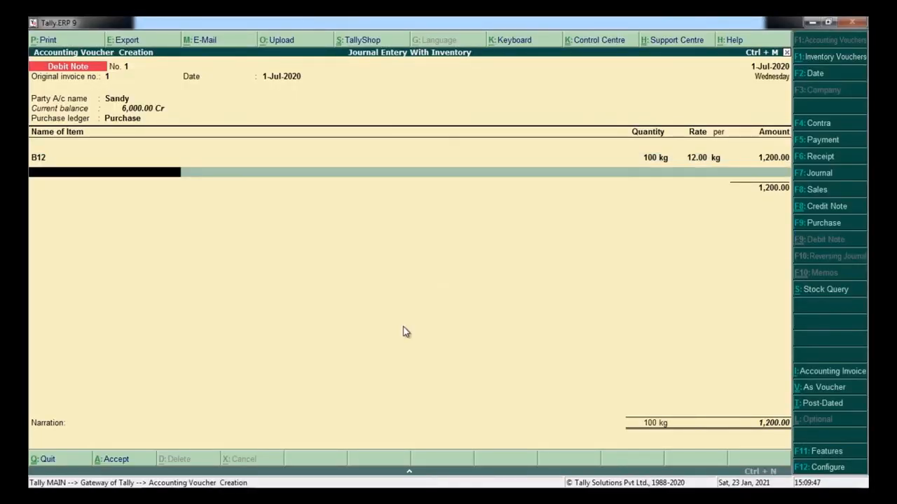
- End the item list, leave the narration empty, and save the July 1 debit note
key(Return)
key(Return)
key(Return)
key(Return)
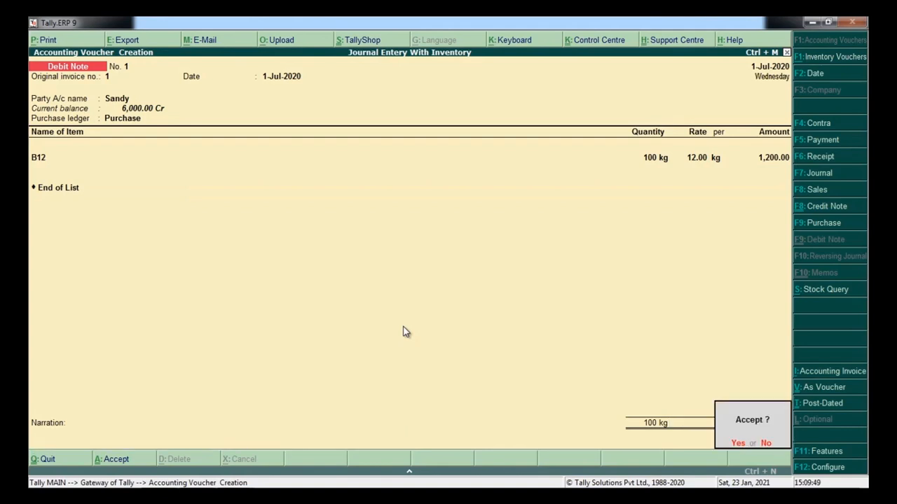
key(Return)
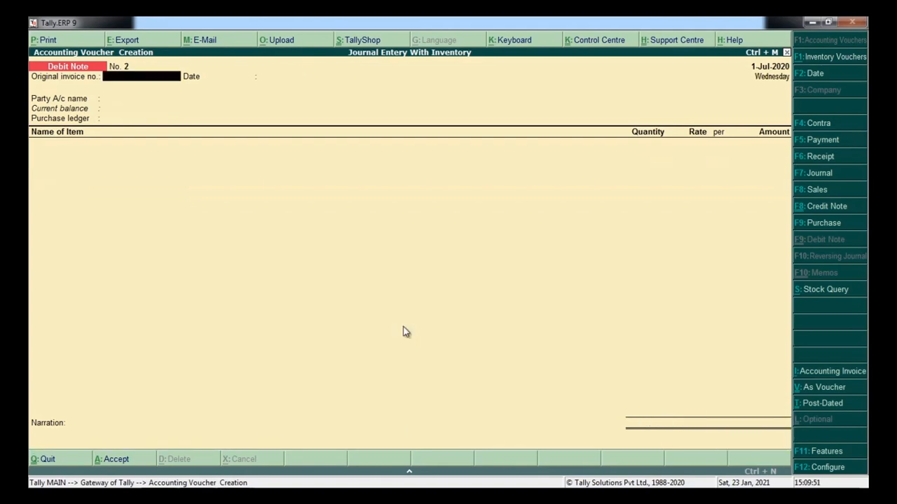
- Leave voucher entry without starting another debit note and open the Stock Summary report
key(Escape)
key(Return)
key(Down)
key(Down)
key(Down)
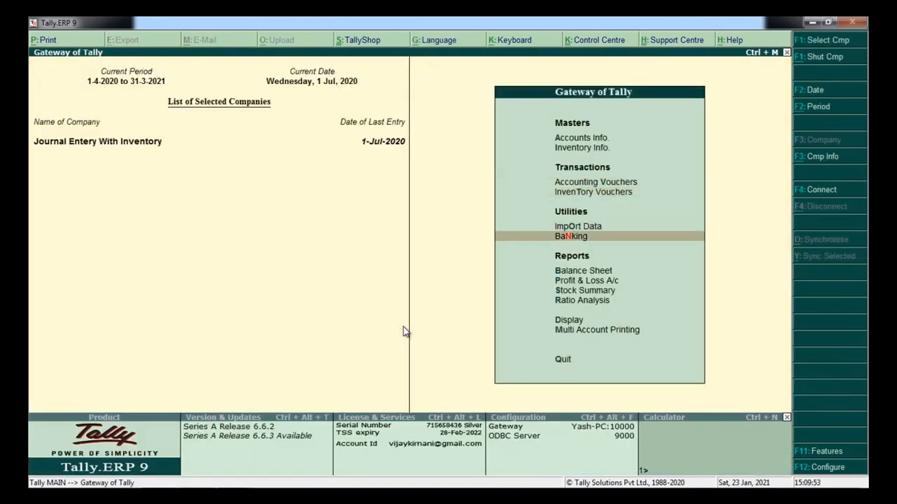
key(Down)
key(Down)
key(Down)
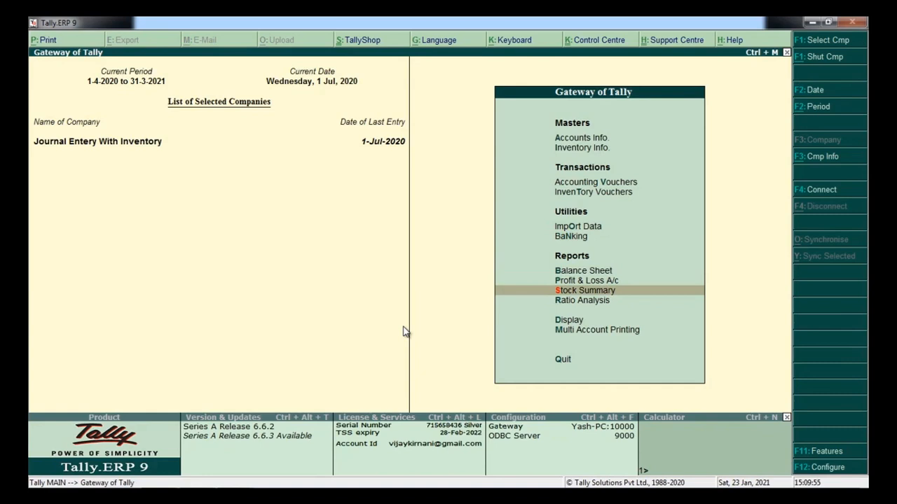
key(Return)
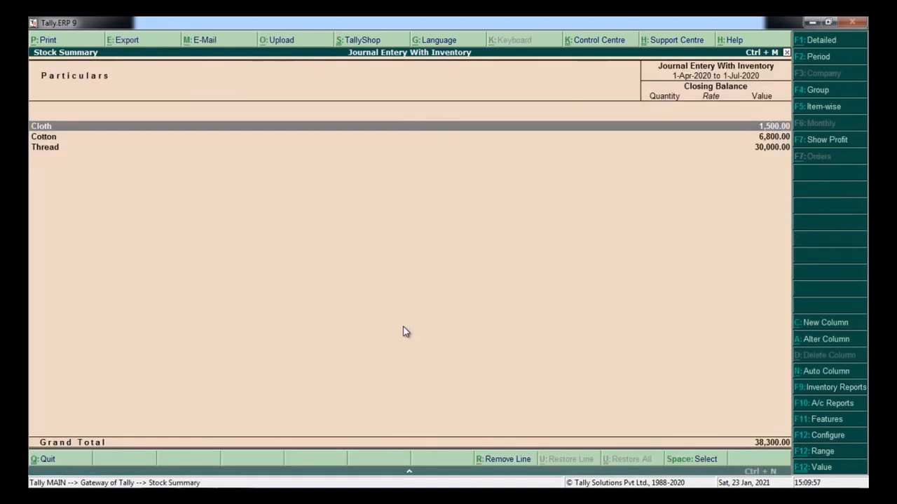
- Check the Cloth group's stock, then open the monthly summary of cotton item B12
key(Down)
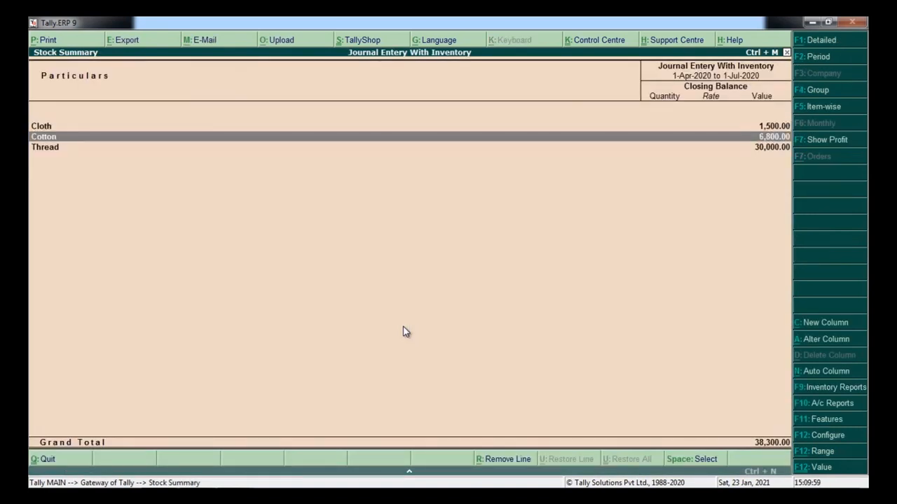
key(Up)
key(Return)
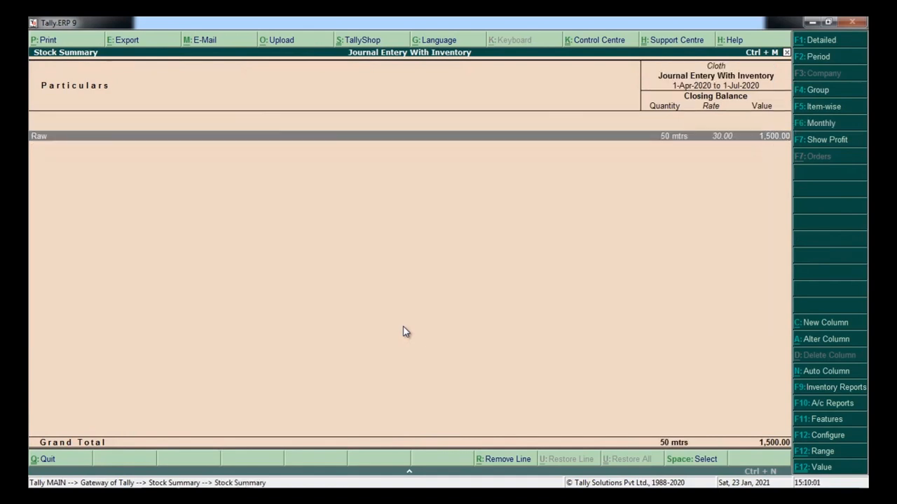
key(Escape)
key(Down)
key(Return)
key(Return)
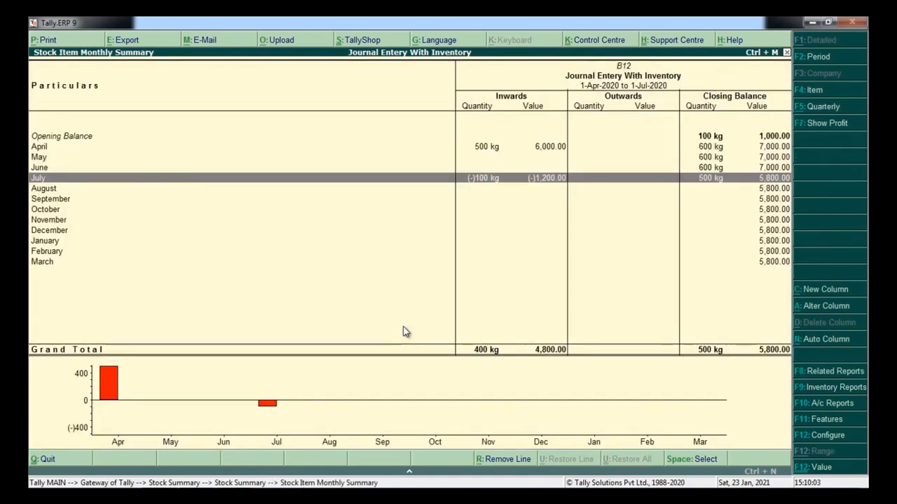
- Examine B12's April stock vouchers, including the purchase voucher, and return to the monthly summary
key(Up)
key(Up)
key(Up)
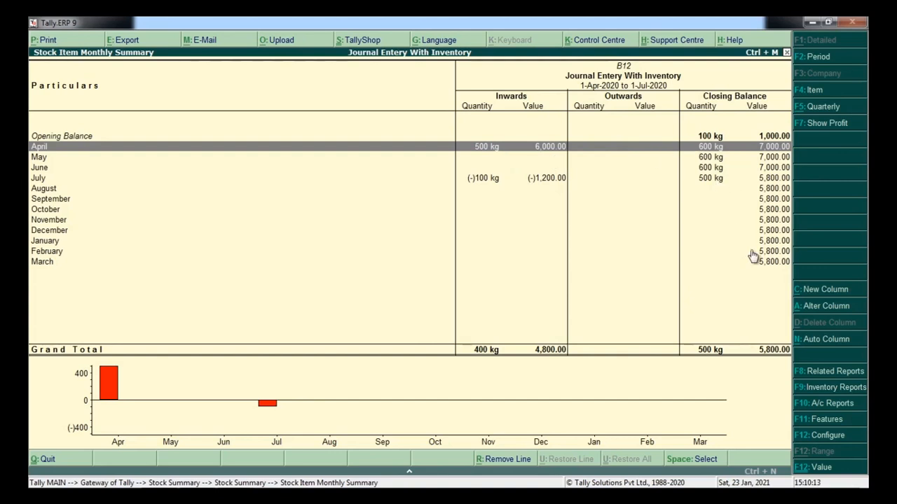
key(Return)
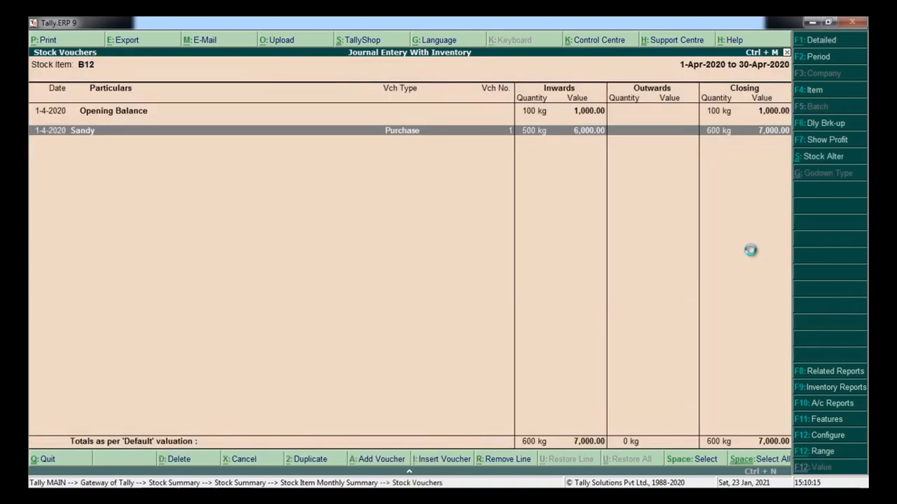
key(Return)
key(Escape)
key(Escape)
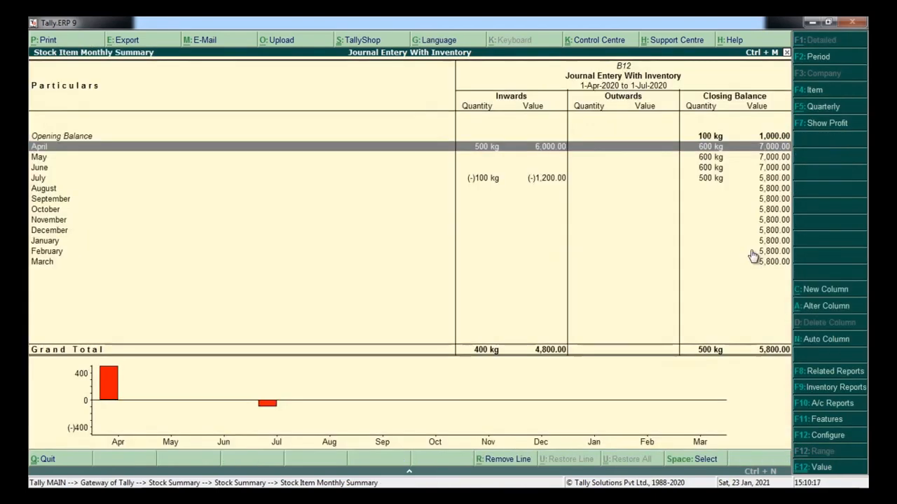
- Examine B12's July stock vouchers and the debit note behind them, leaving the debit note as it is
click(527, 180)
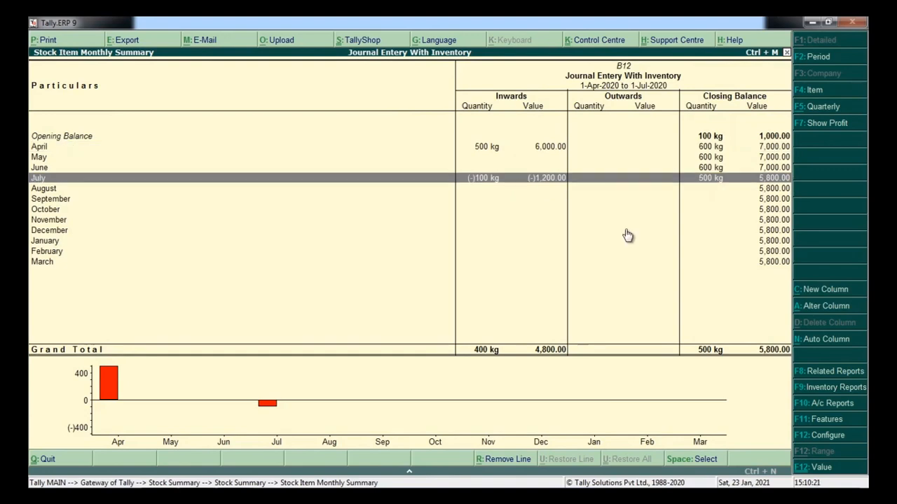
key(Return)
key(Escape)
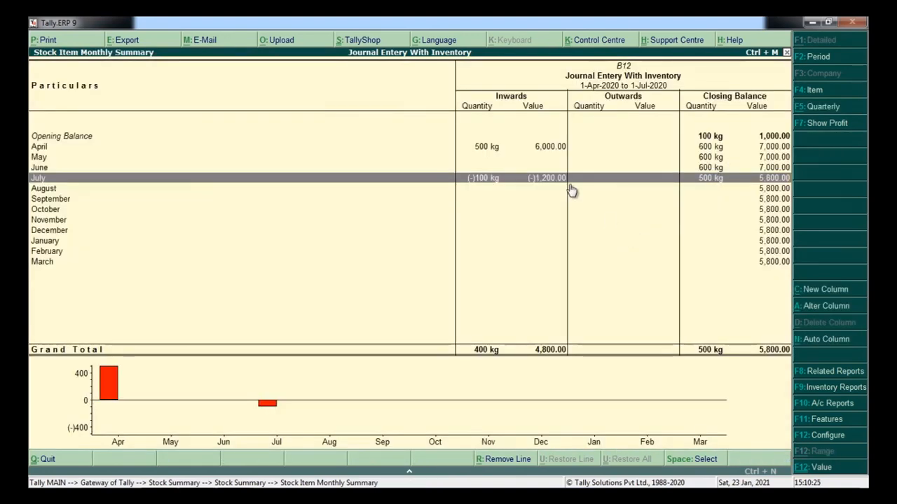
key(Return)
key(Return)
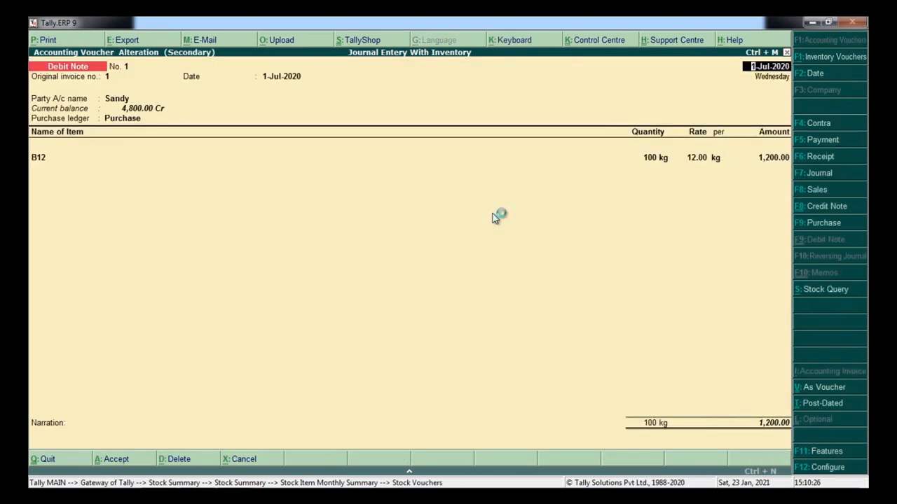
key(Escape)
key(y)
key(Escape)
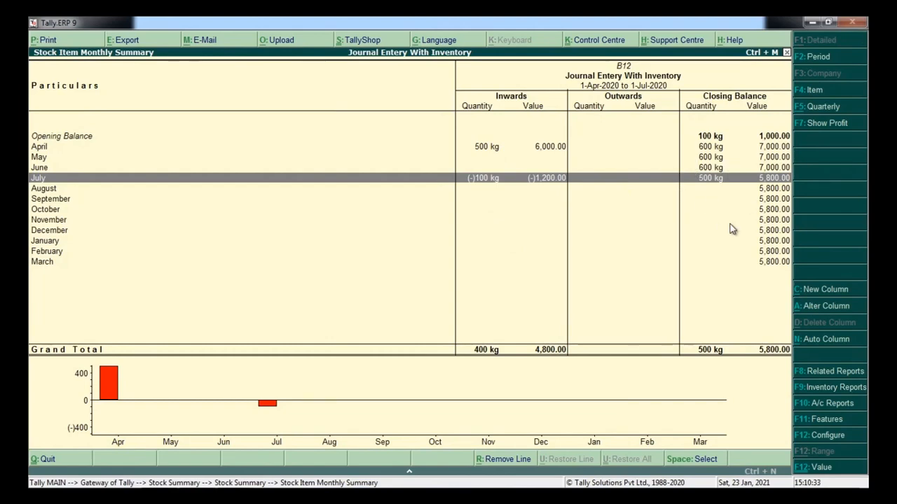
- Close the stock reports, return to voucher entry, and check the August 1 return against the exercise sheet and the credit note form
key(Escape)
key(Escape)
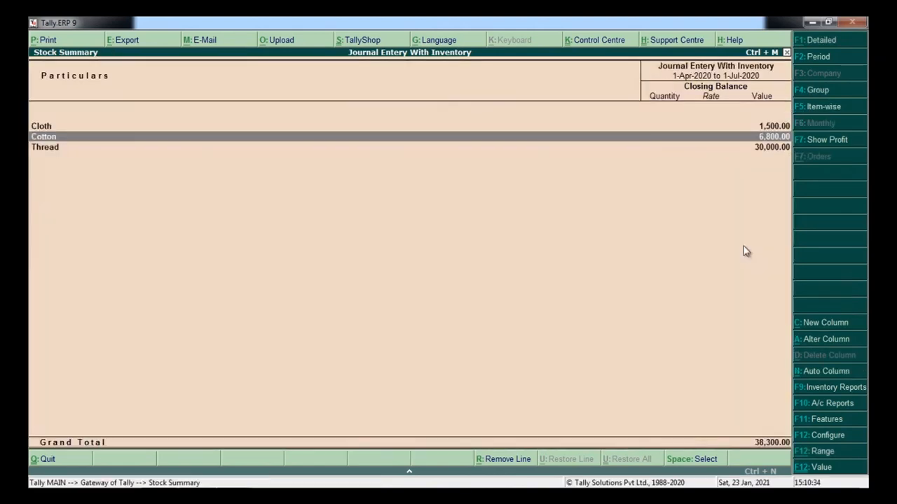
key(Escape)
key(v)
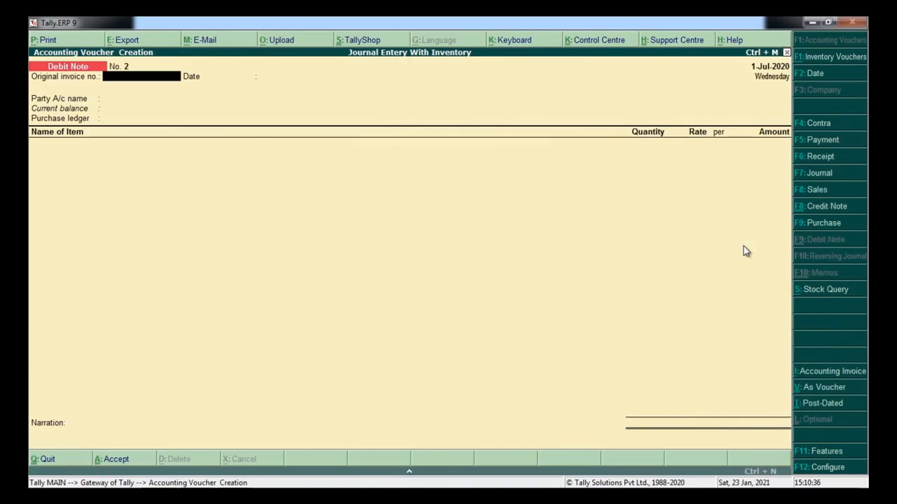
key(alt+Tab)
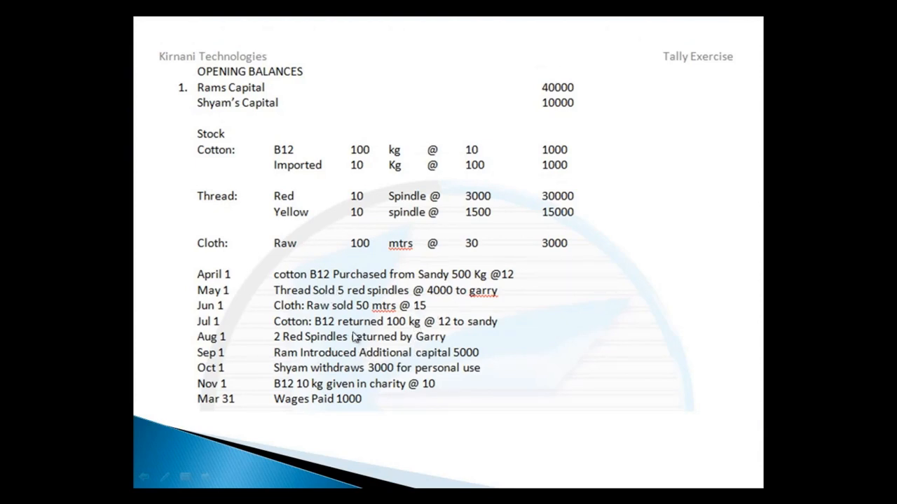
key(alt+Tab)
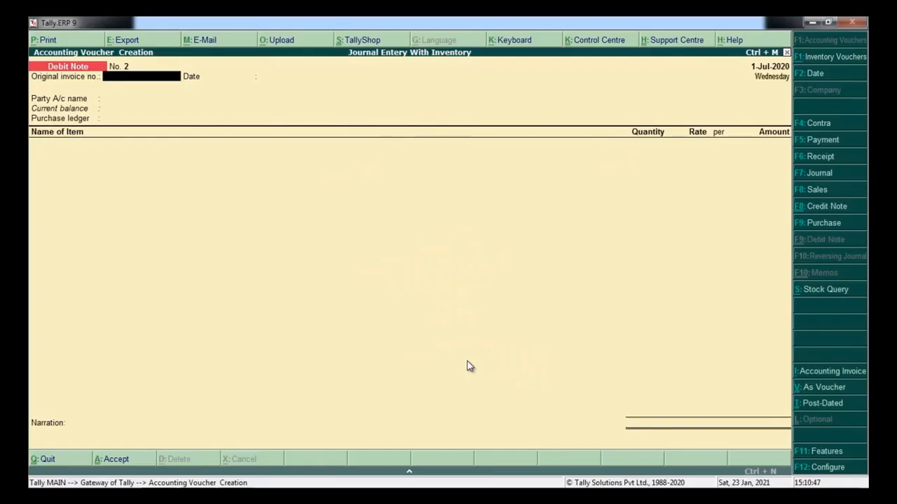
click(834, 208)
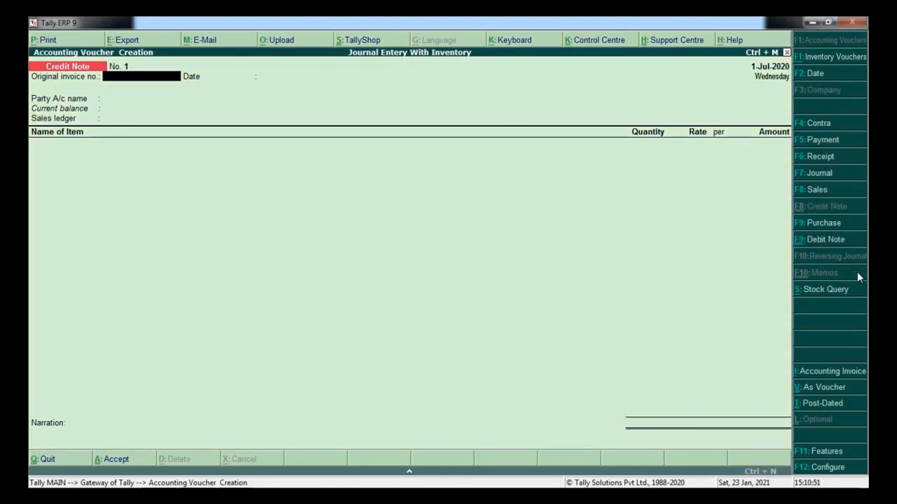
key(alt+Tab)
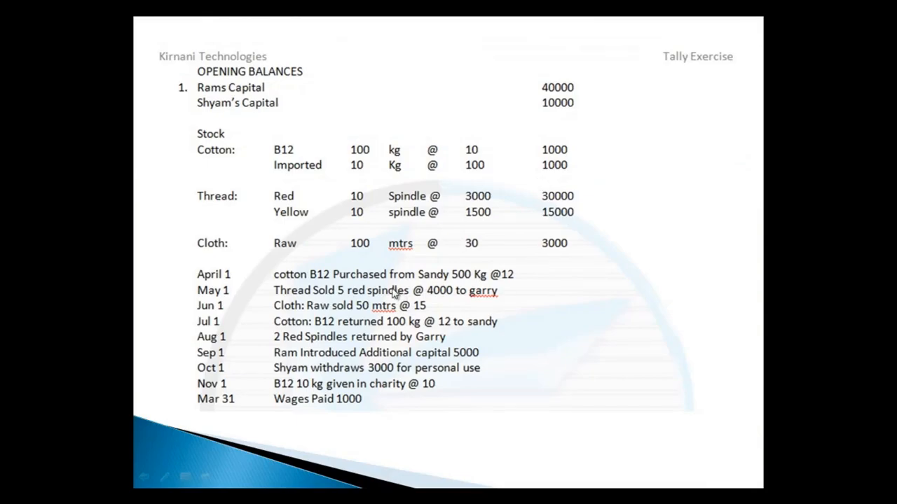
key(alt+Tab)
- Leave the blank credit note and open the list of account books among the display reports
key(Escape)
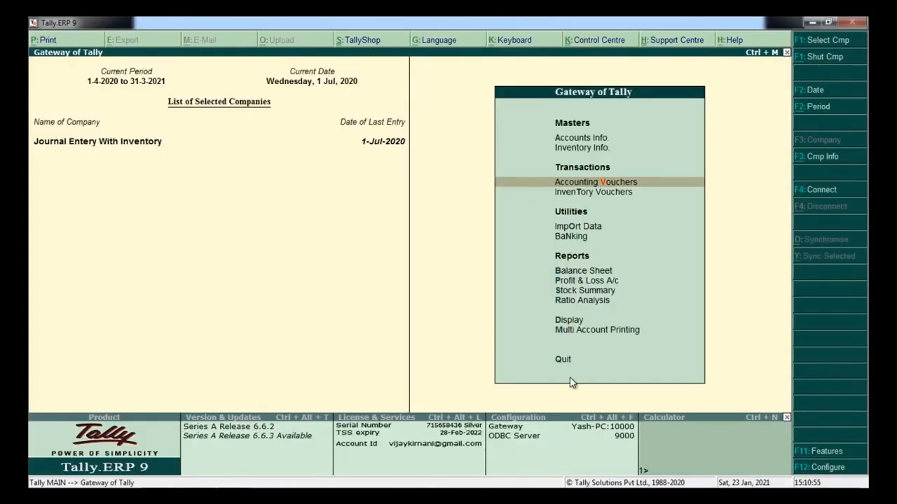
key(Down)
key(Down)
key(Down)
key(Down)
key(Down)
key(Down)
key(Up)
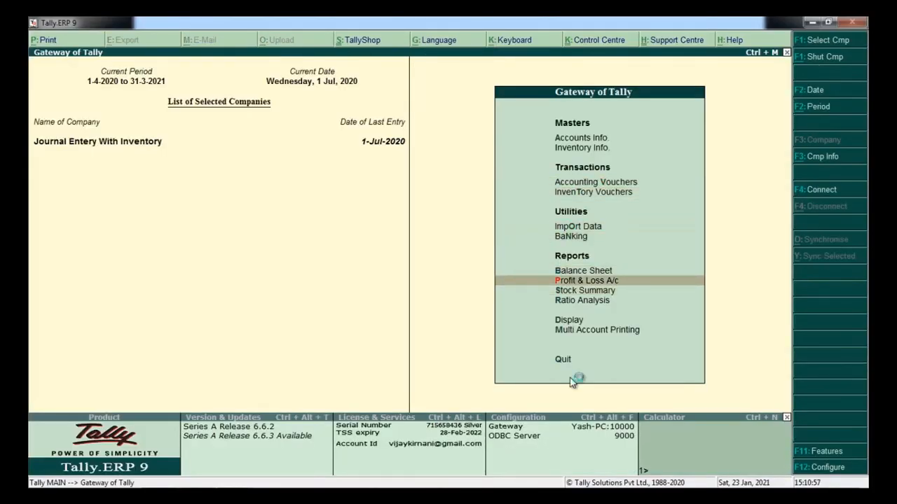
key(Down)
key(Down)
key(Down)
key(Return)
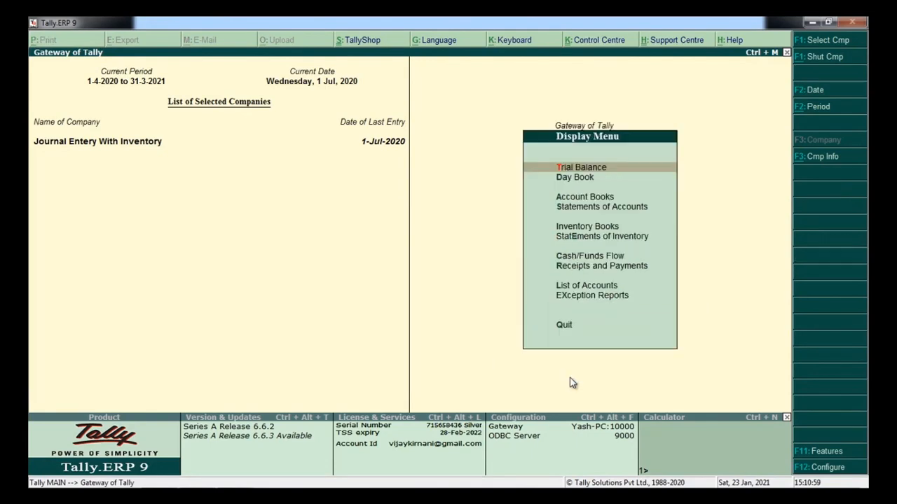
key(Escape)
key(Return)
key(a)
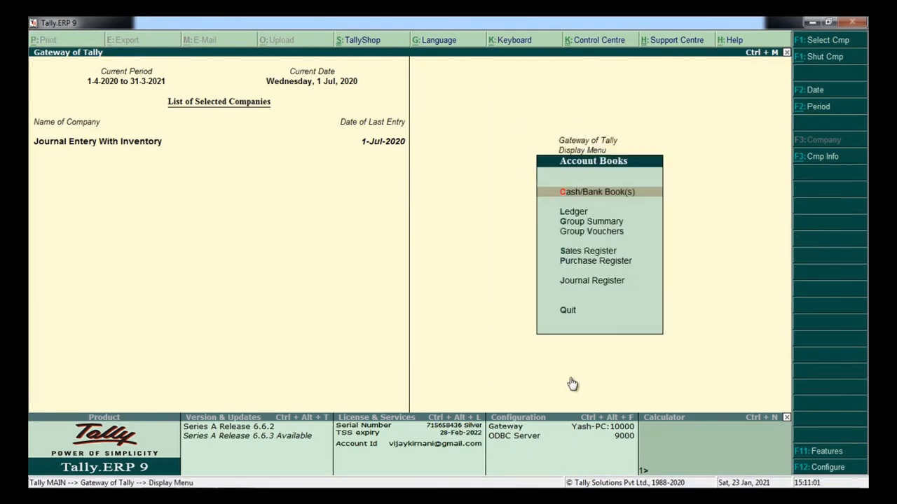
- Look up the original thread sale's voucher number among May's vouchers in the Sales Register
key(s)
key(Up)
key(Up)
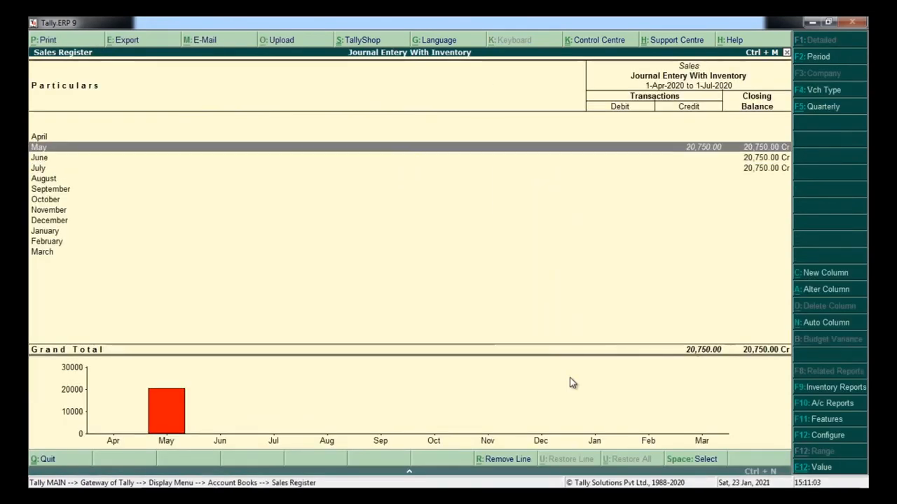
key(Return)
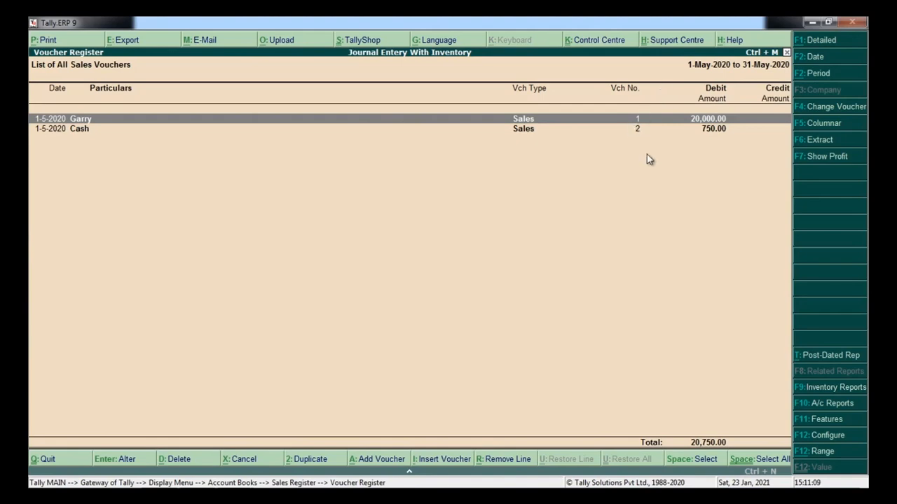
key(Escape)
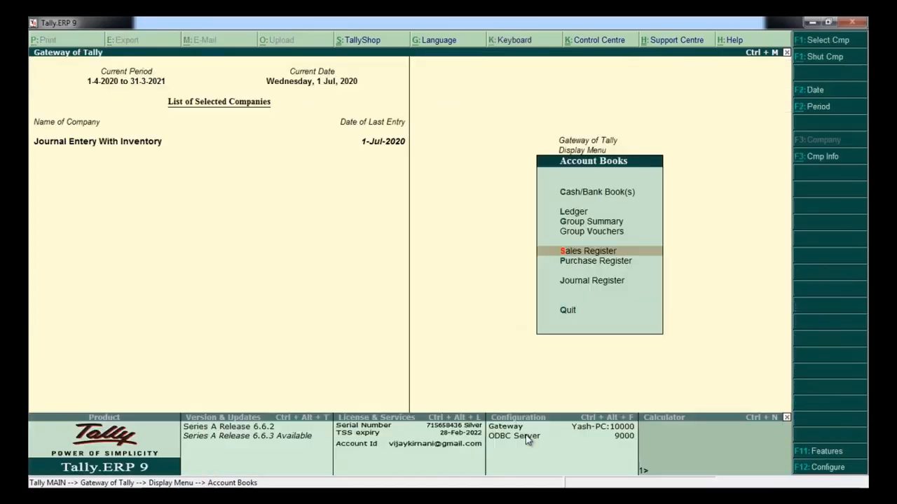
- Close the report menus, start a new credit note, and enter 1 as the original invoice number
key(Escape)
key(Escape)
key(ctrl+F8)
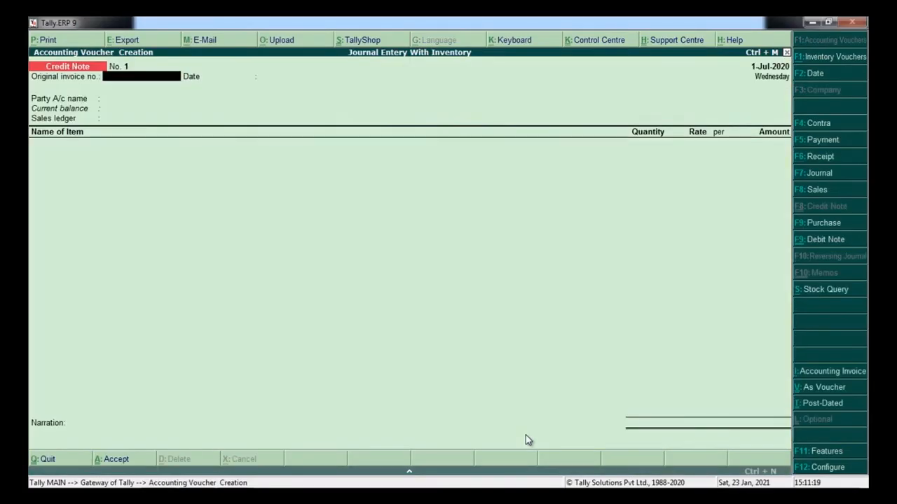
text(1)
key(Return)
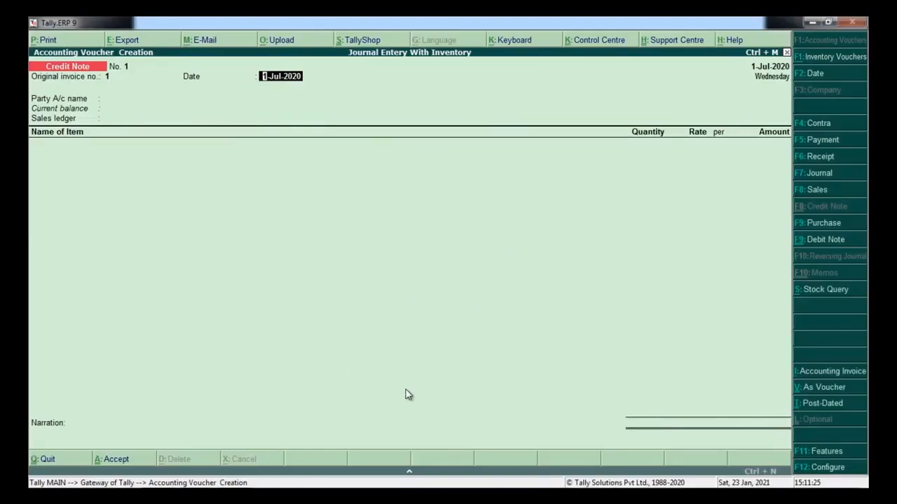
- Set both the credit note's voucher date and its original invoice date to 1-Aug-2020
key(F2)
text(1)
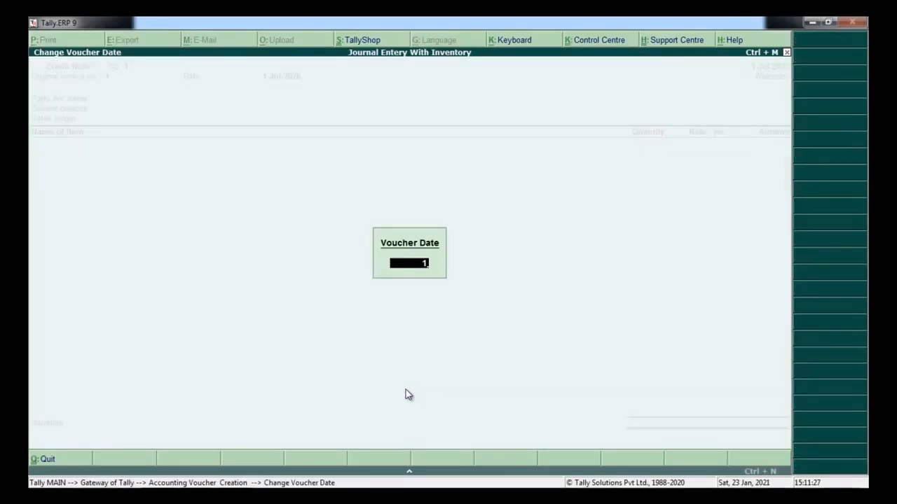
text(-8)
key(Return)
key(BackSpace)
text(1.8)
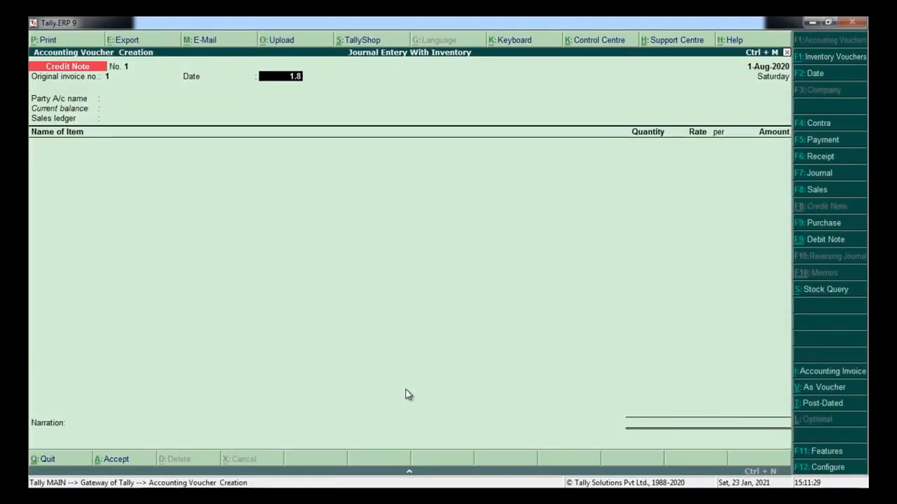
key(Return)
- Choose the customer who returned the spindles as the credit note's party, and set the sales ledger to Sales
text(g)
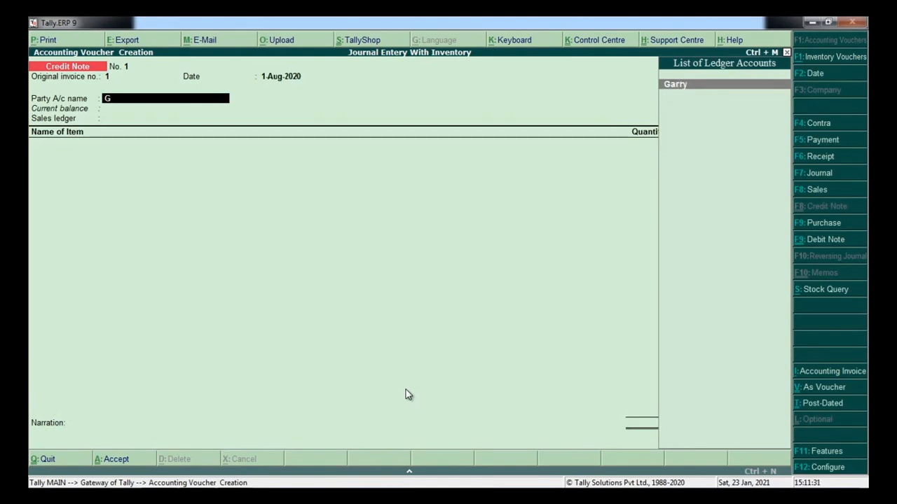
key(Return)
key(Return)
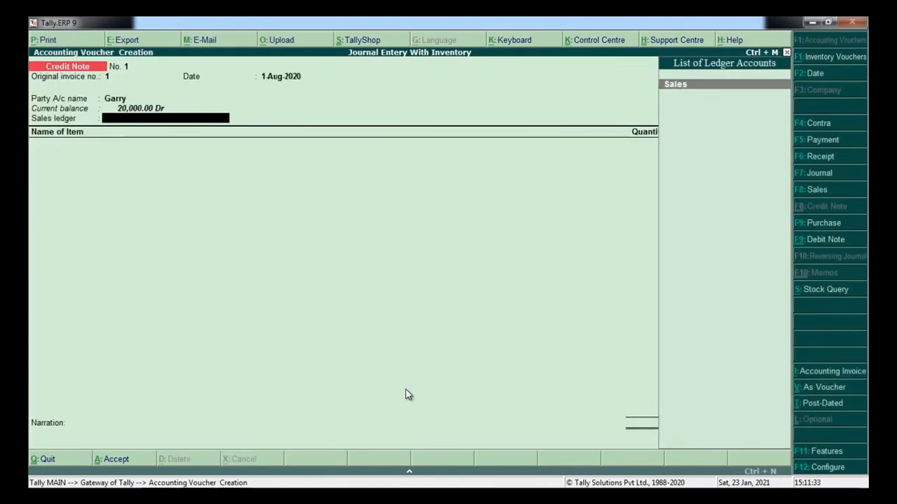
key(Return)
- Add the Red stock item to the credit note with a quantity of 2 sp, as given in the exercise
key(Down)
key(Down)
key(Down)
key(Down)
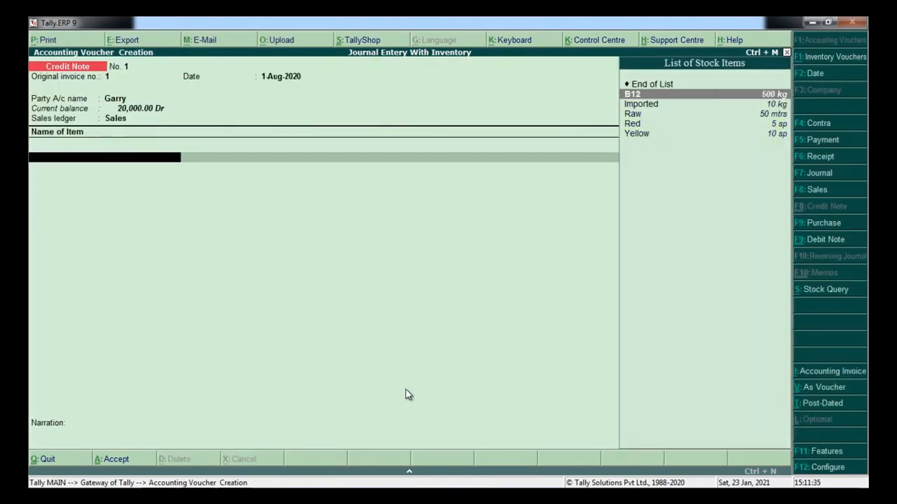
key(Return)
key(alt+Tab)
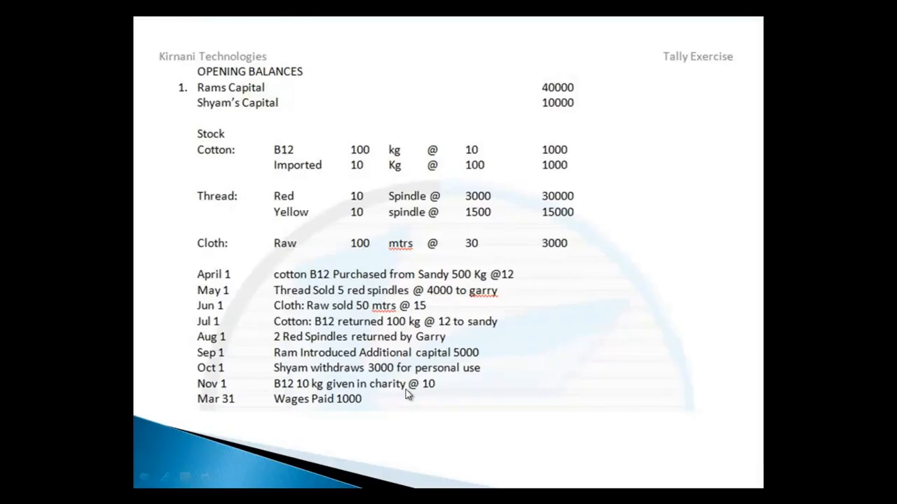
key(alt+Tab)
text(2)
key(Return)
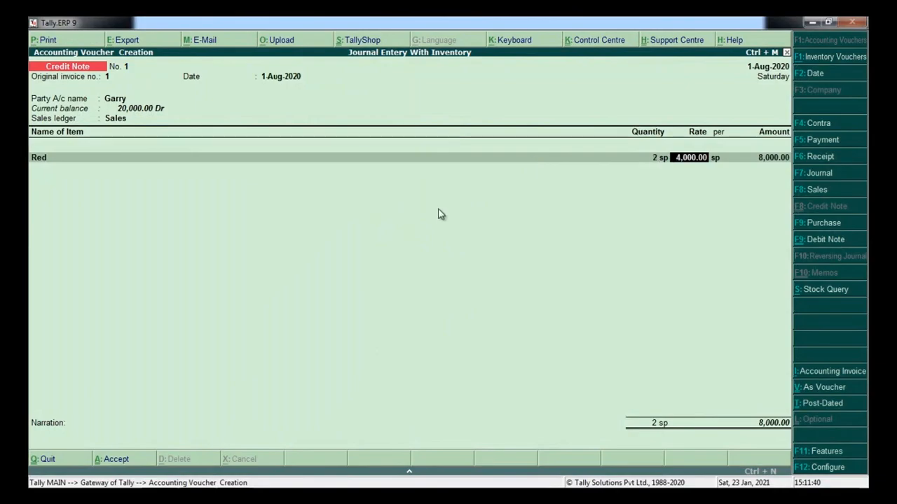
- Complete the Red item line at a rate of 4,000.00 per sp and save the credit note
key(alt+Tab)
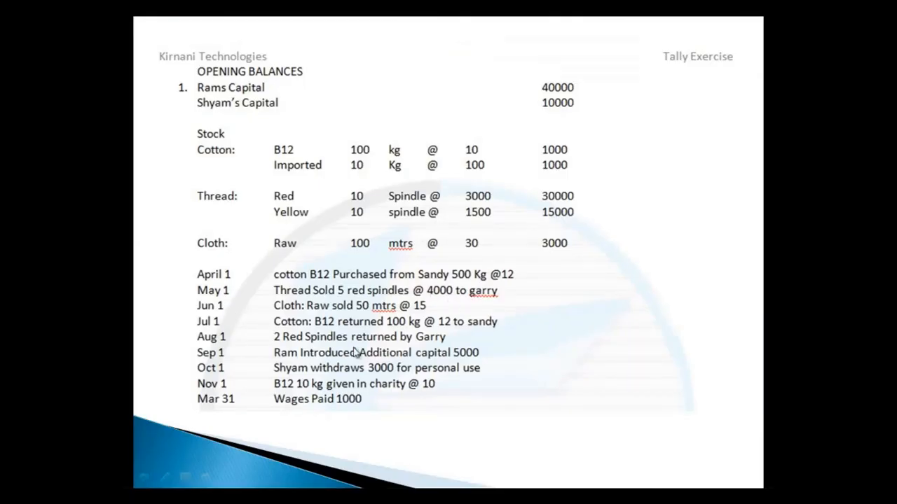
key(alt+Tab)
key(Return)
key(Return)
key(Return)
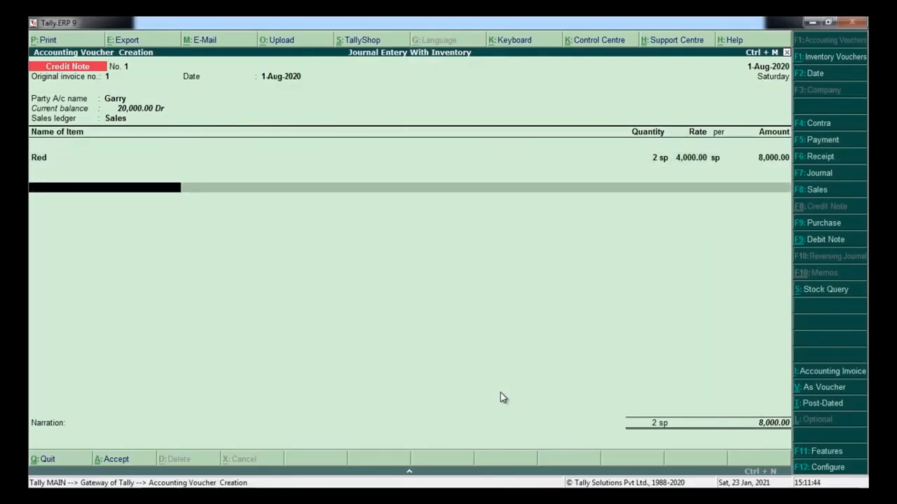
- Check the exercise's next transaction and set the voucher date to 1-Sep-2020
key(alt+Tab)
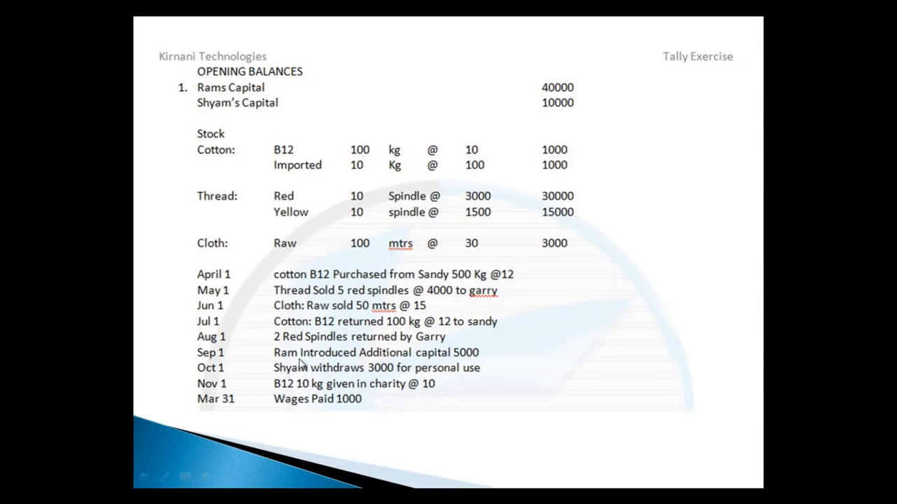
key(alt+Tab)
key(F2)
text(1.)
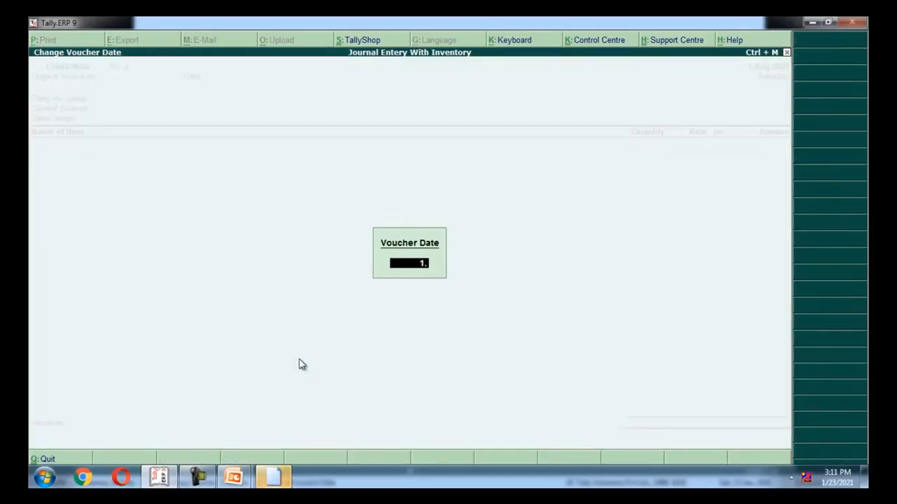
key(Return)
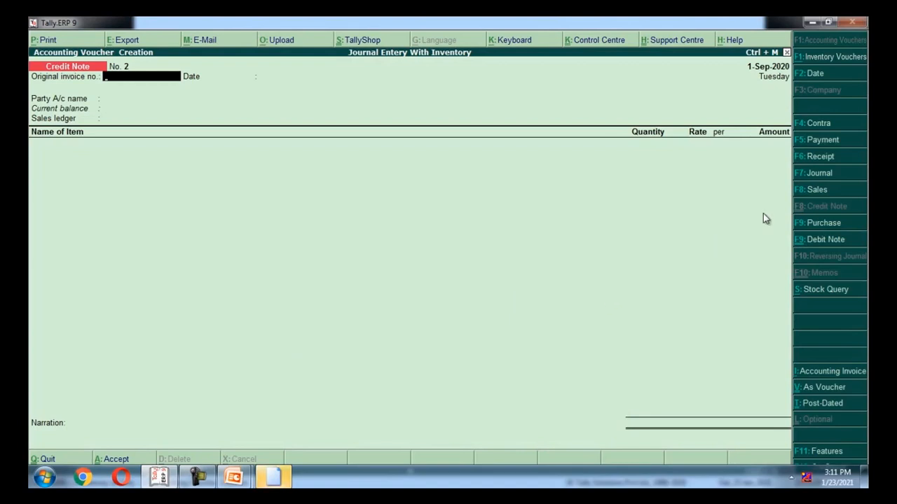
- Start a receipt voucher with Cash as the account and credit the capital ledger of the partner introducing additional capital
click(831, 159)
text(Cas)
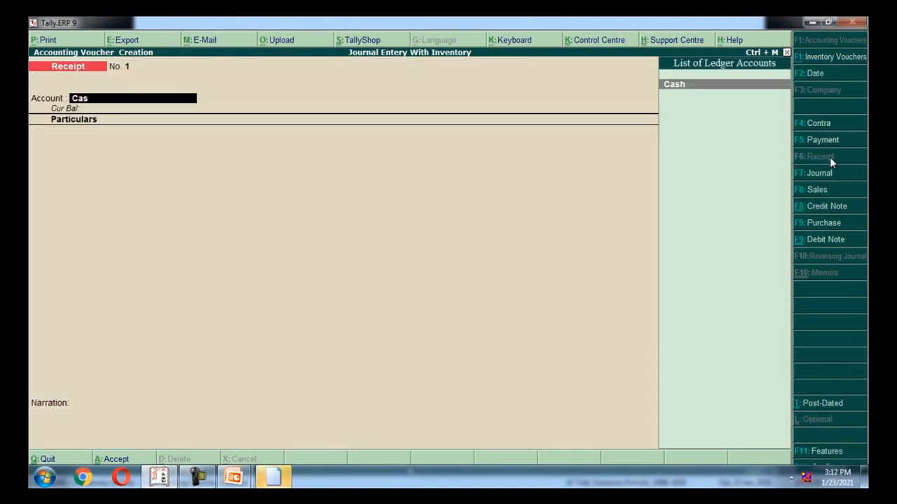
key(Return)
text(Ram)
key(Return)
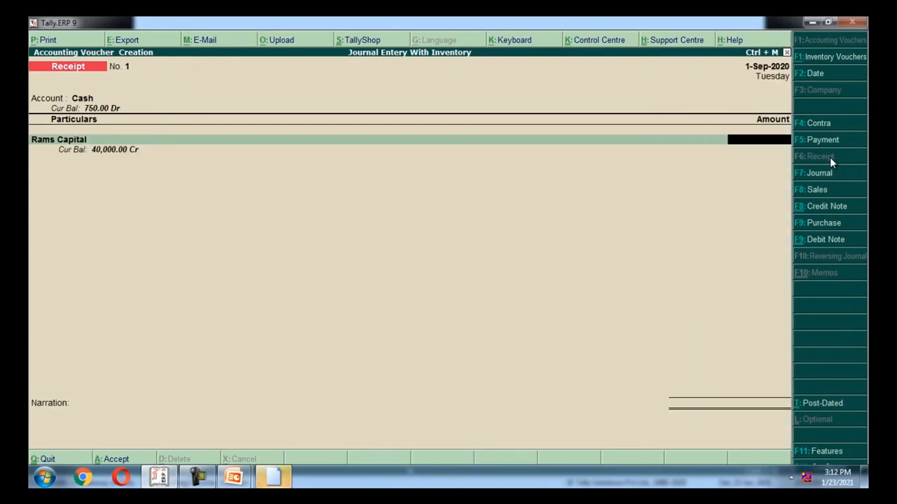
- Enter the additional capital of 5000 from the exercise as the receipt's amount and save the voucher
key(alt+Tab)
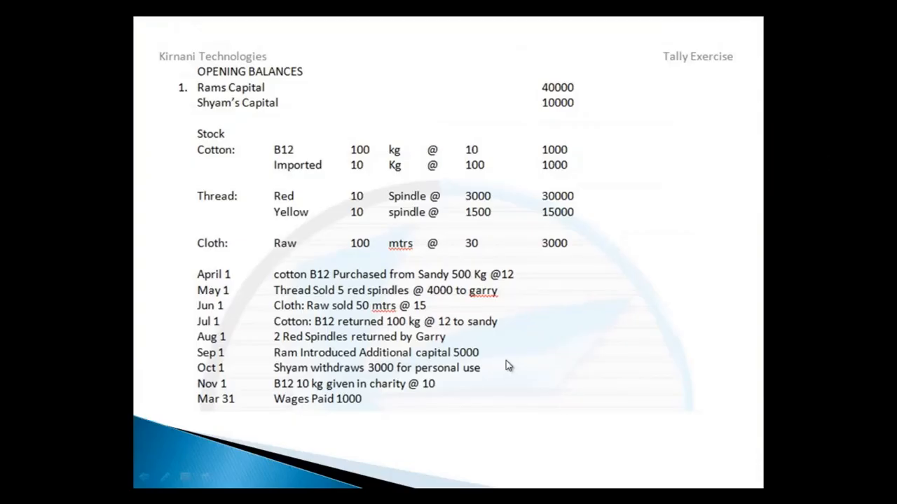
key(alt+Tab)
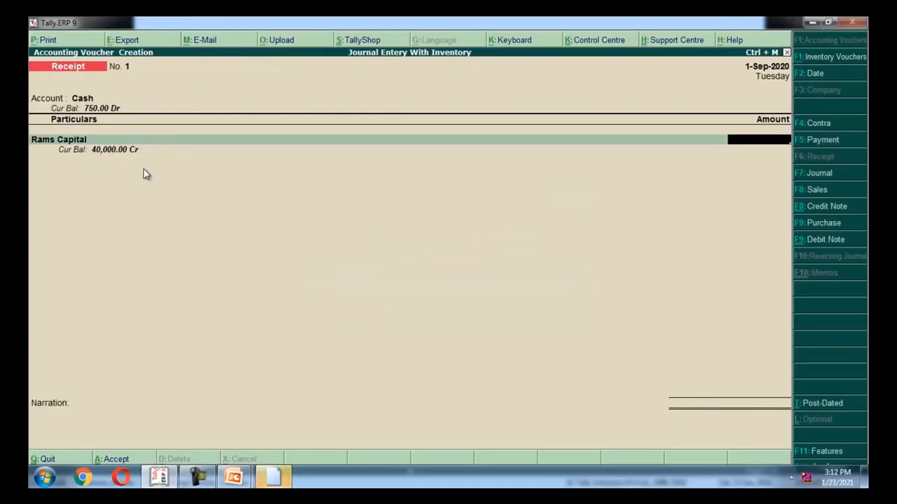
key(alt+Tab)
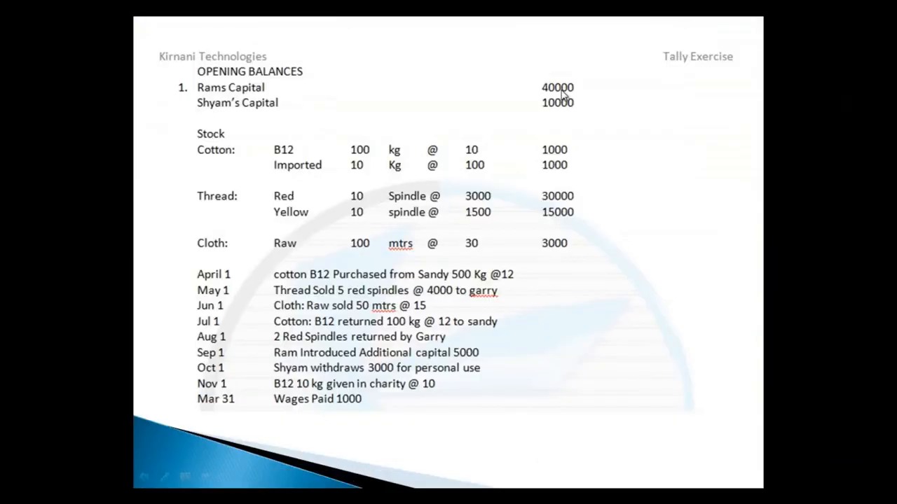
key(alt+Tab)
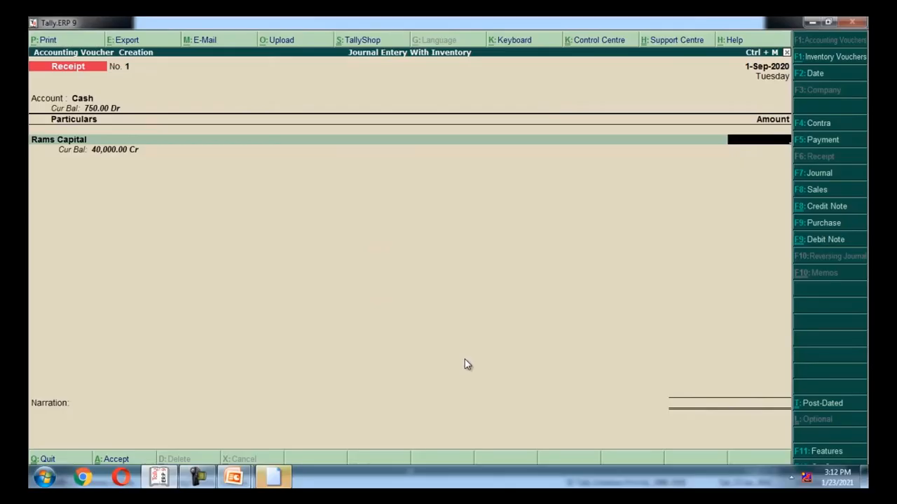
text(5000)
key(Return)
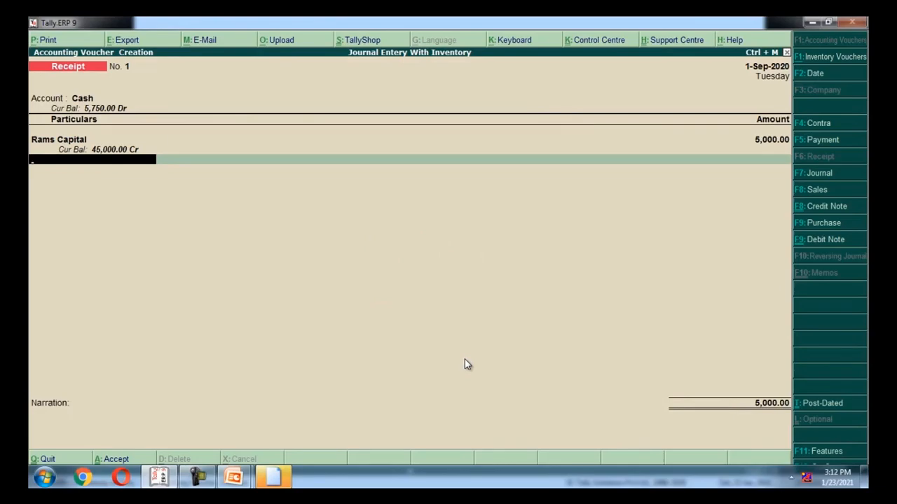
- Check the October 1 withdrawal in the exercise, and start a payment voucher with Cash as the account
key(alt+Tab)
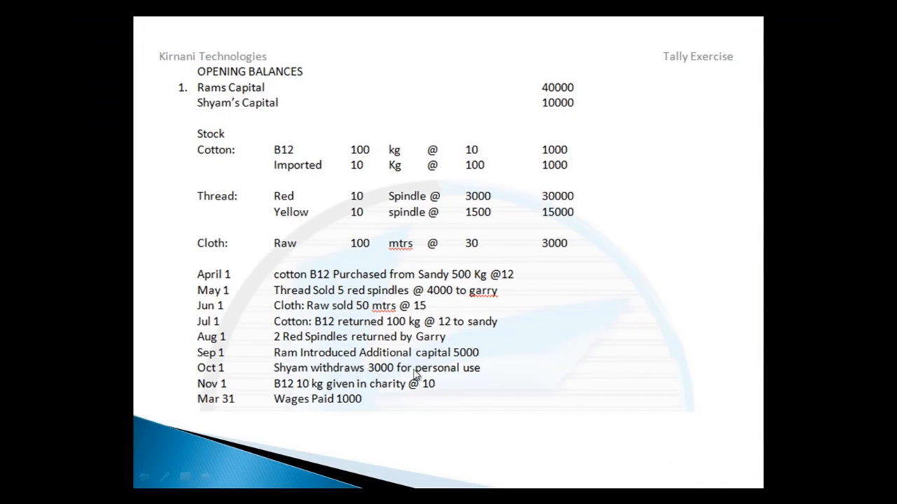
key(alt+Tab)
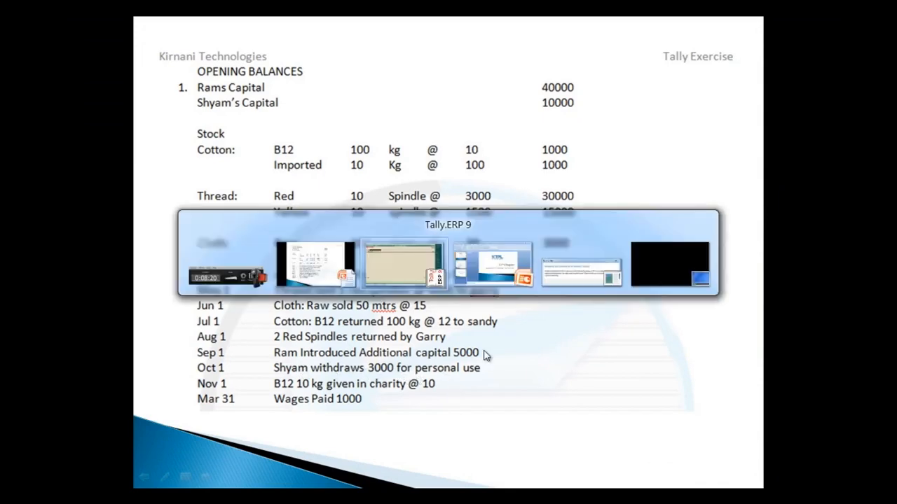
key(alt+Tab)
key(alt+Tab)
key(alt+Tab)
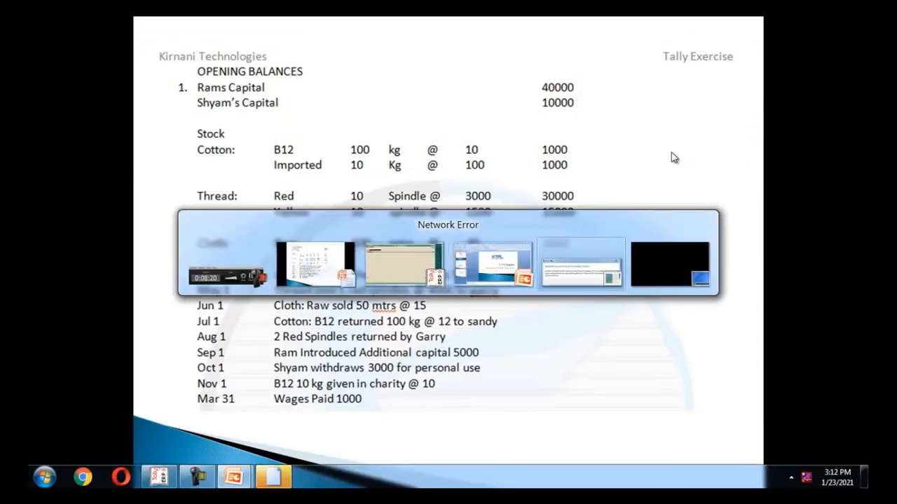
key(Escape)
key(alt+Tab)
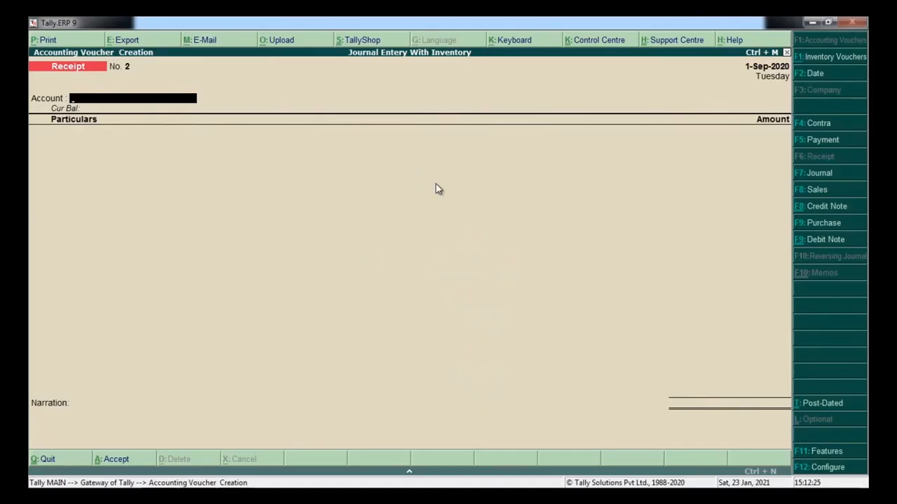
click(806, 144)
text(Cas)
key(Return)
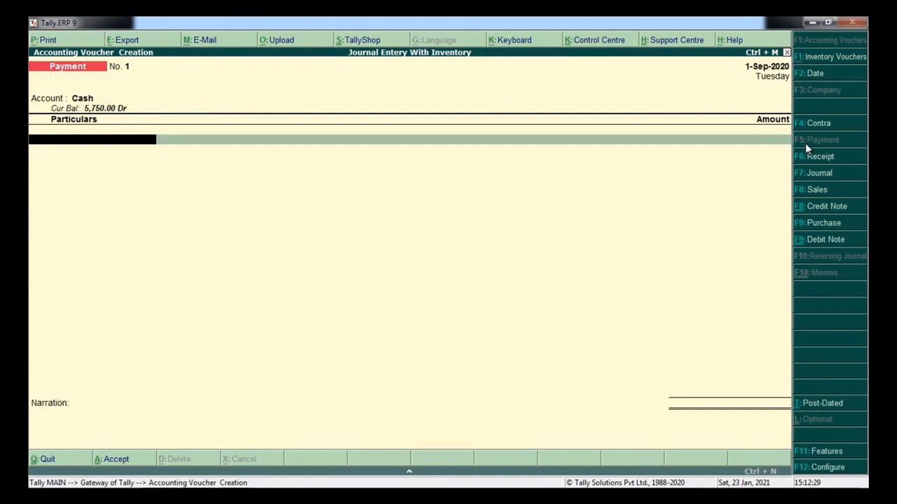
text(Shy)
key(BackSpace)
key(BackSpace)
key(BackSpace)
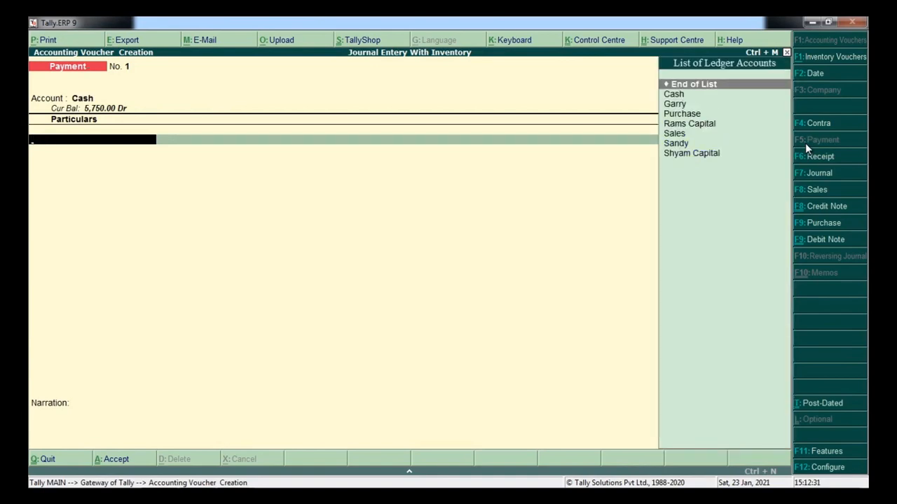
key(alt+c)
text(Sh)
key(BackSpace)
key(BackSpace)
key(Escape)
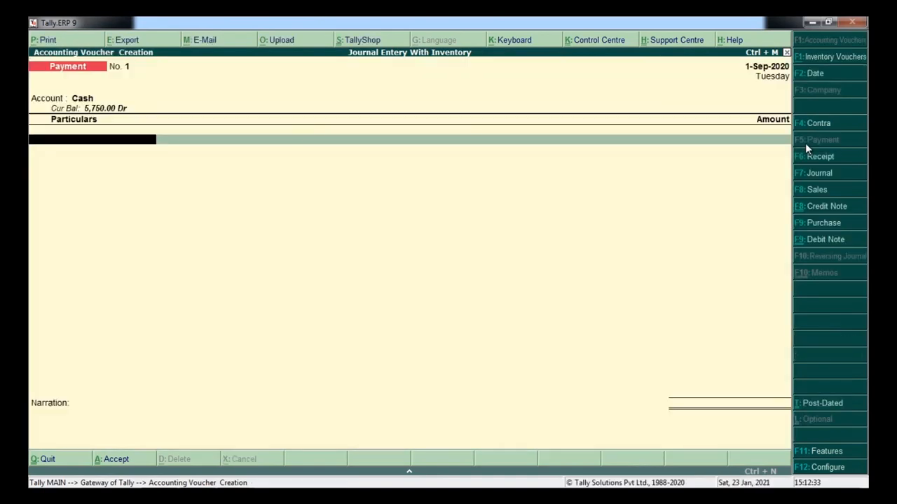
- Create a drawings ledger for the withdrawing partner under Capital Account from the payment's particulars, and save it
key(alt+c)
text(Shyam)
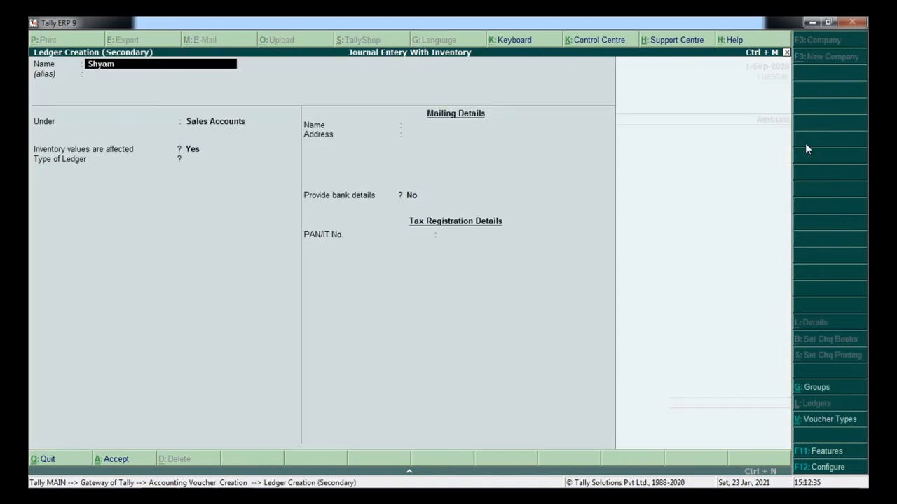
text( Drawings)
key(Return)
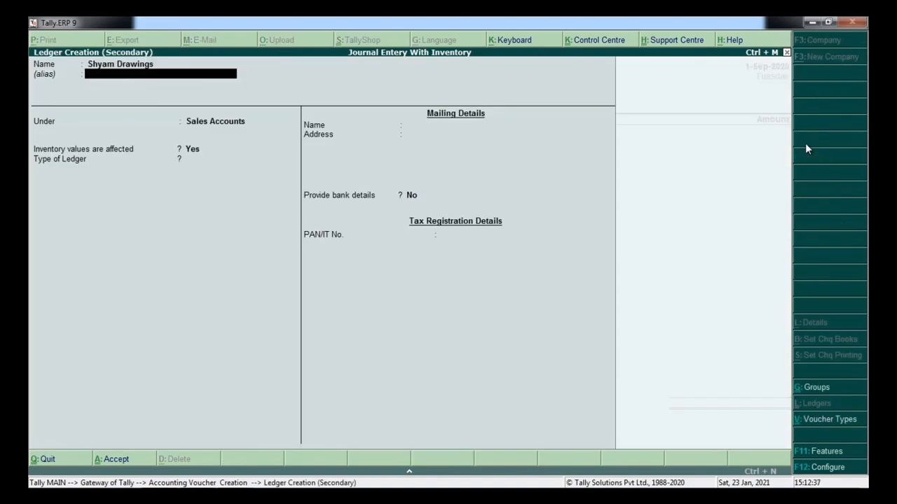
key(Return)
text(Cap)
key(Return)
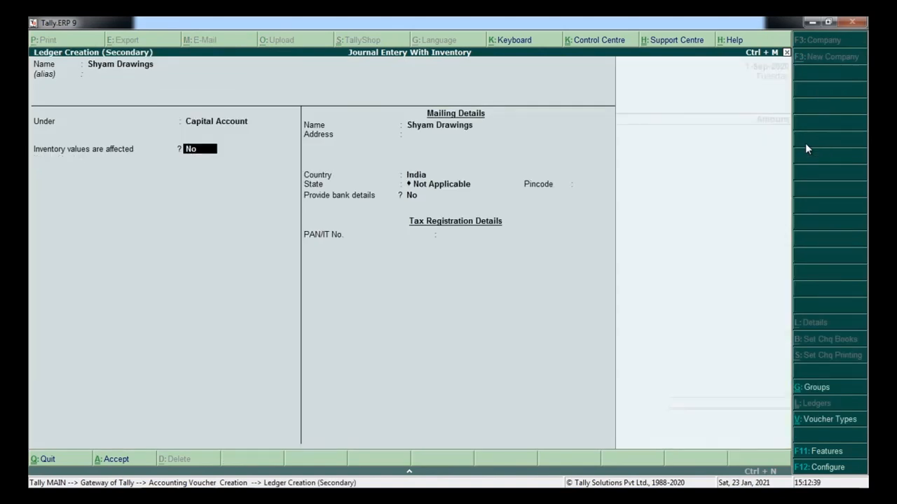
key(ctrl+a)
- Enter 3000 against the drawings ledger, as stated in the exercise, and accept the payment voucher
key(alt+Tab)
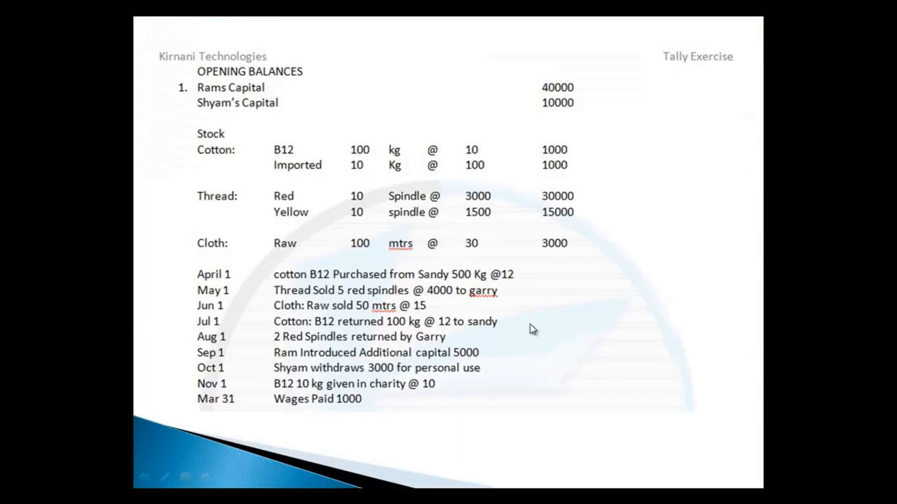
key(alt+Tab)
text(3000)
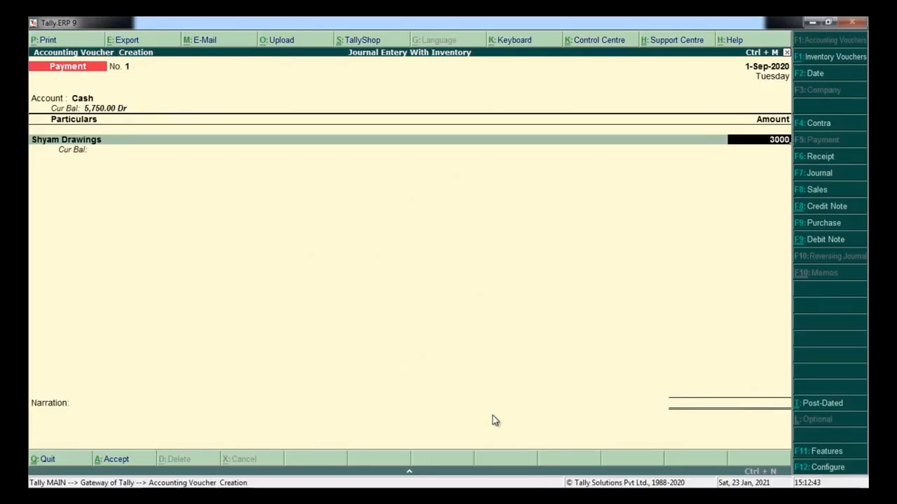
key(Return)
key(Return)
key(Return)
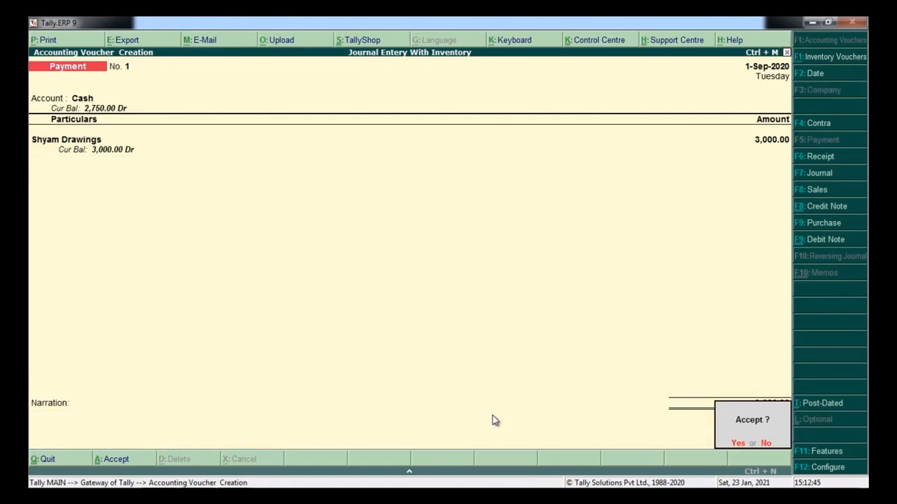
key(Return)
- Quit voucher entry and open the Capital Account group summary from the Balance Sheet
key(Escape)
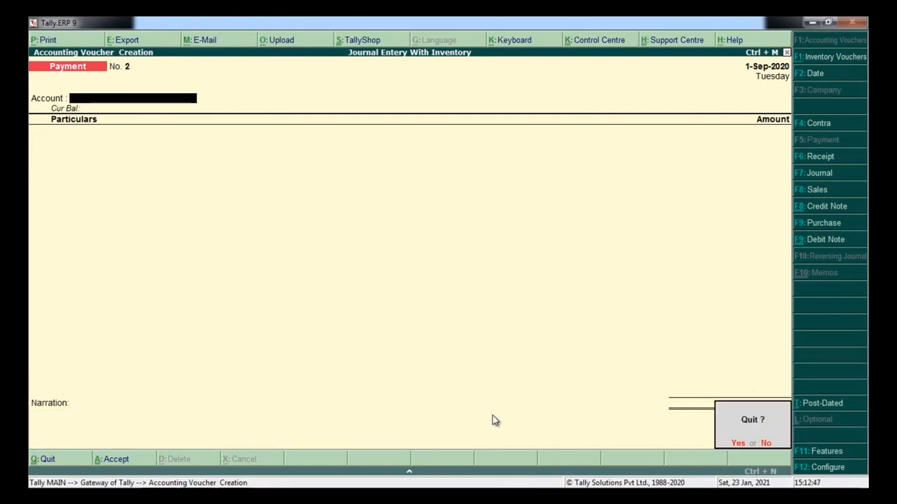
key(Return)
key(b)
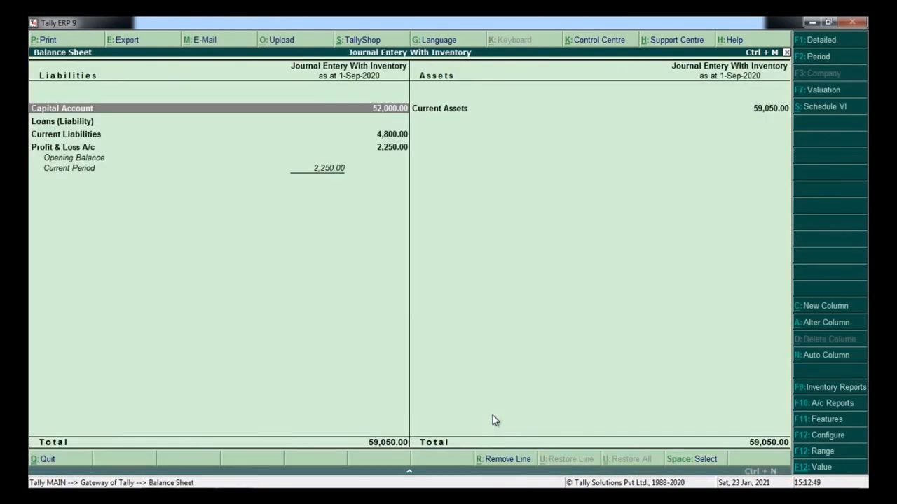
key(Return)
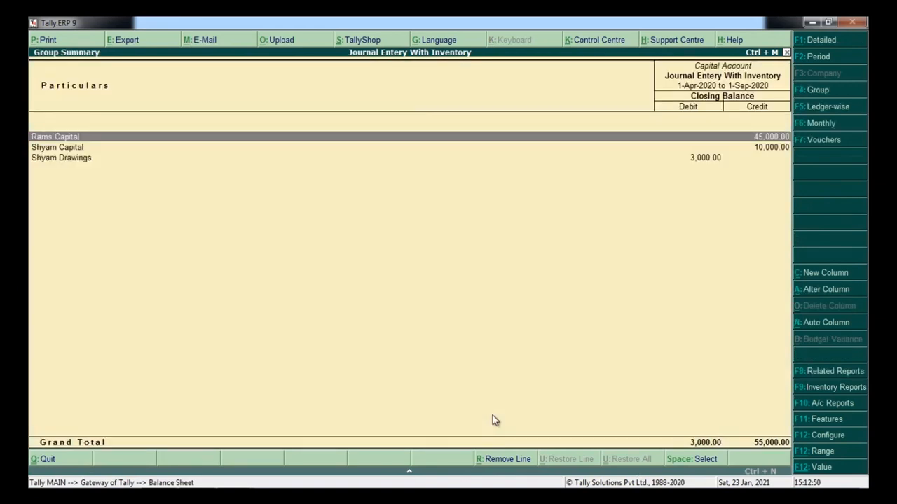
- Review the monthly summary and September vouchers of the first partner's capital ledger, and return to the Capital Account group summary
key(Down)
key(Up)
key(Return)
key(Up)
key(Up)
key(Up)
key(Up)
key(Up)
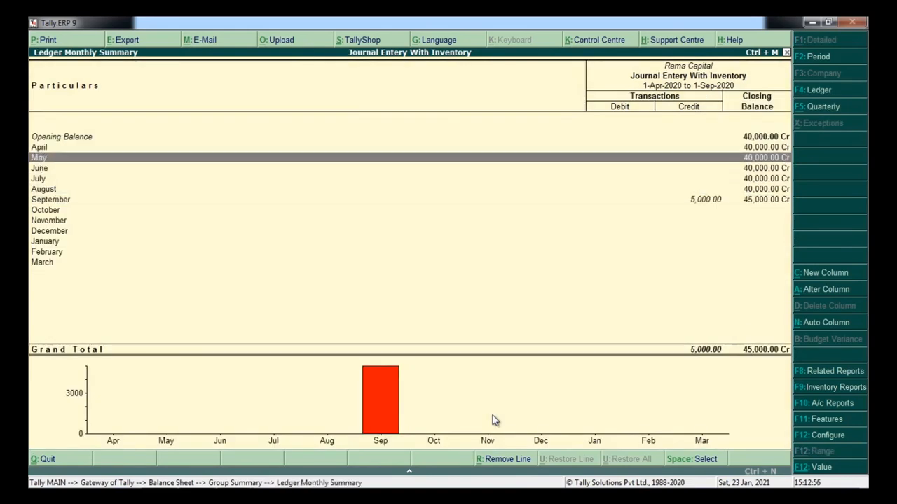
key(Down)
key(Down)
key(Down)
key(Down)
key(Down)
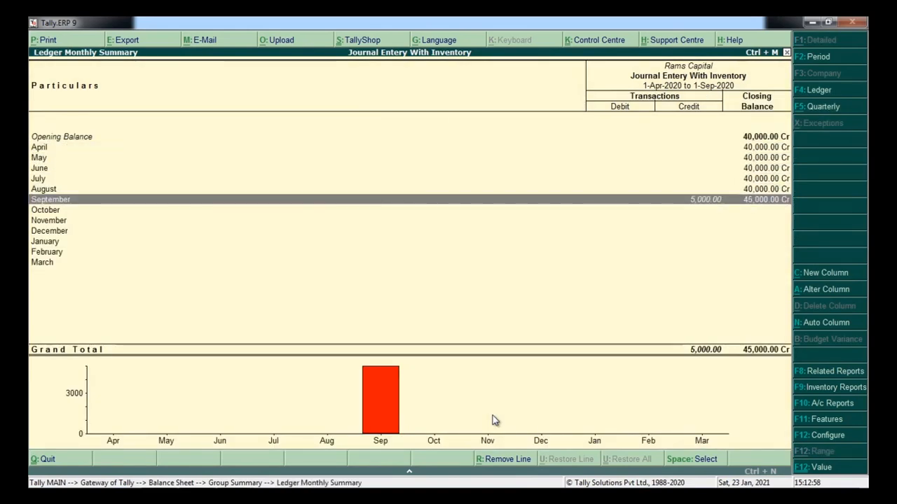
key(Return)
key(Escape)
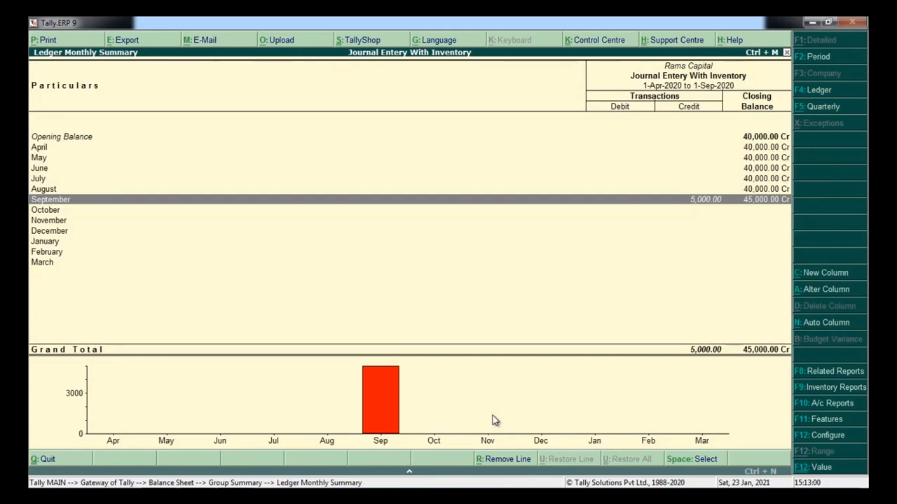
key(Escape)
key(Down)
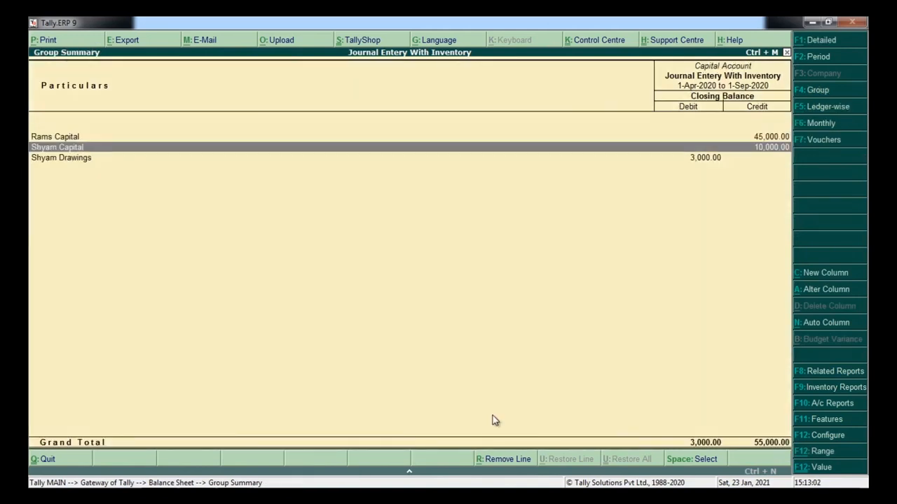
- Review the second partner's capital ledger and the drawings line in the Capital Account group, and return to the Balance Sheet
key(Return)
key(Escape)
key(Down)
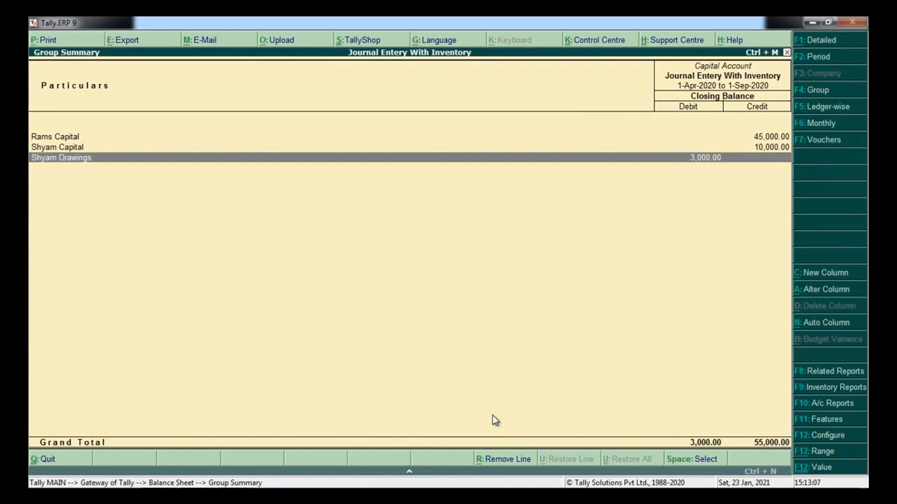
key(Escape)
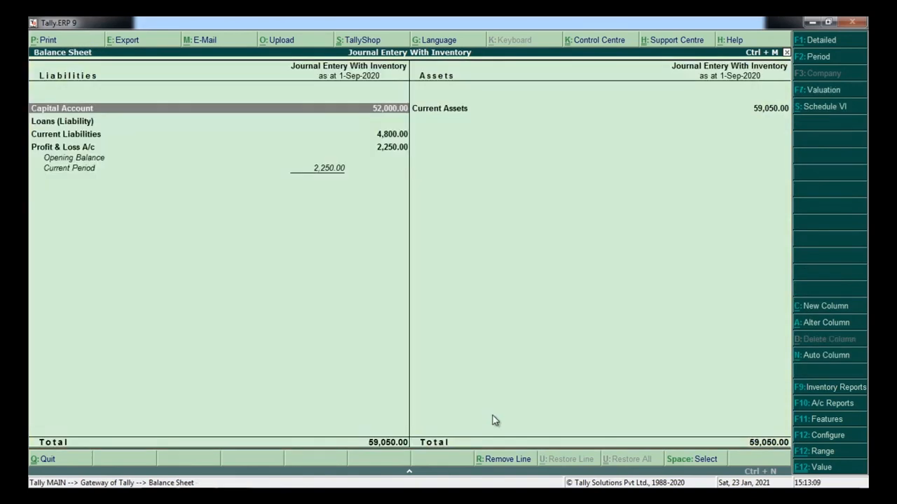
- Show the Balance Sheet in detailed form and examine the capital, drawings and creditor lines on the liabilities side
click(802, 46)
key(Down)
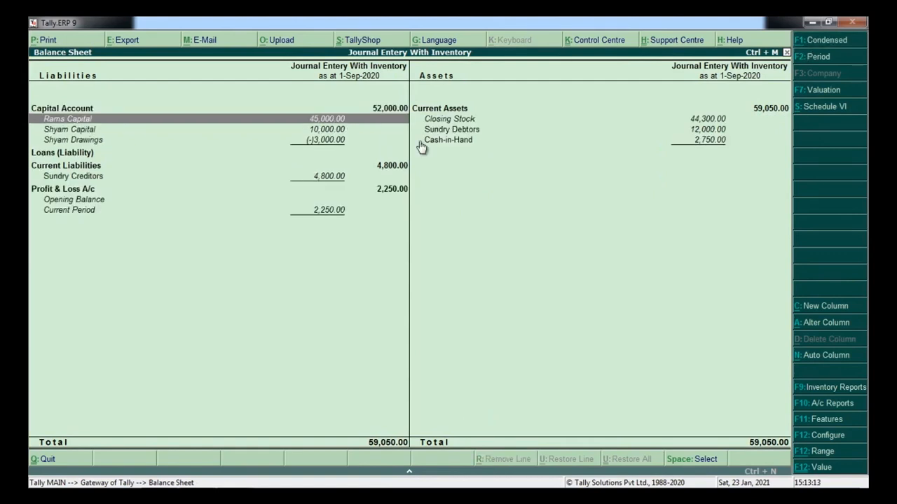
key(Down)
key(Down)
key(Up)
key(Up)
key(Down)
key(Down)
key(Down)
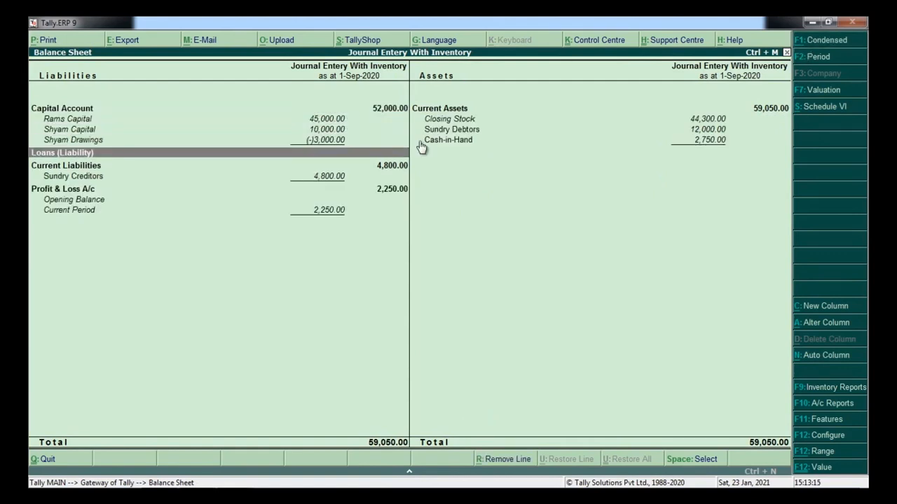
key(Down)
key(Down)
- Check the charity transaction on the PowerPoint exercise slide, and start a journal voucher in Tally
key(alt+Tab)
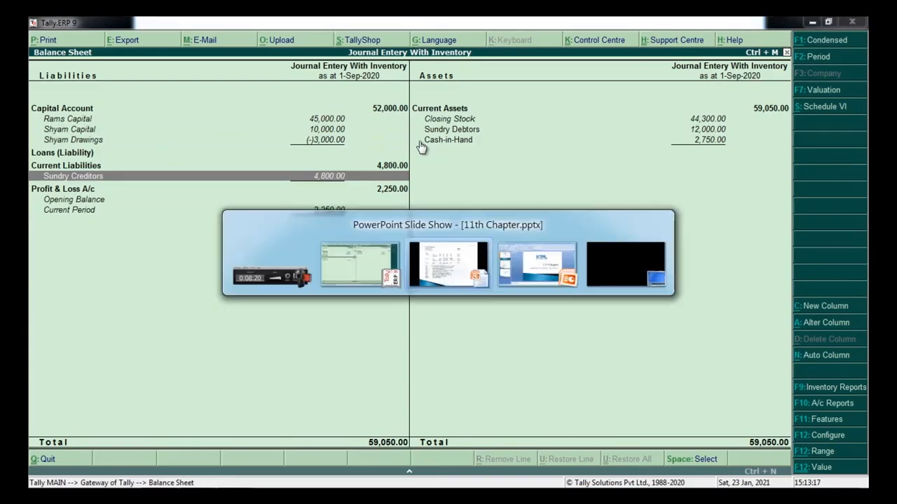
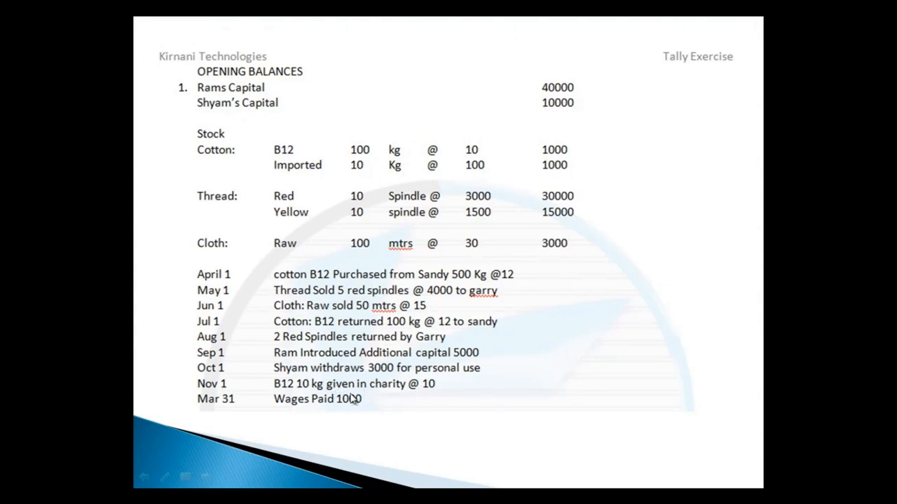
key(alt+Tab)
key(Escape)
key(alt+Tab)
key(alt+Tab)
key(Up)
key(Up)
key(Up)
key(Up)
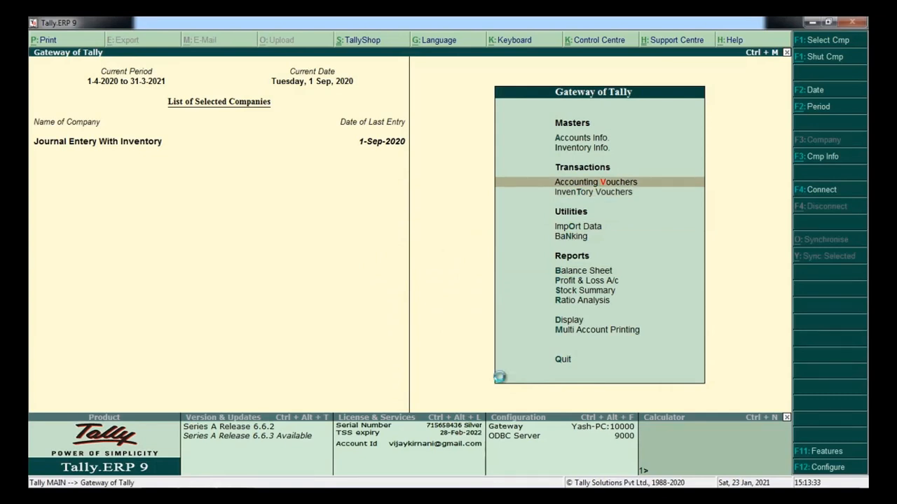
key(Return)
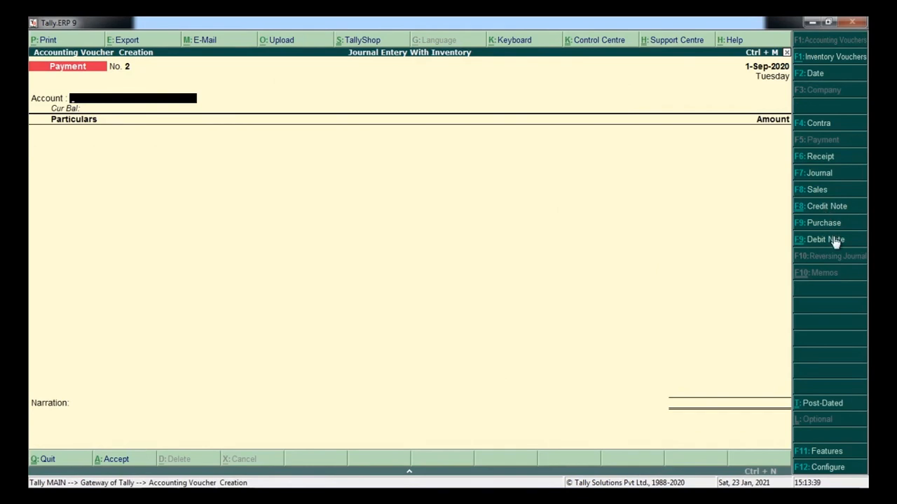
click(825, 174)
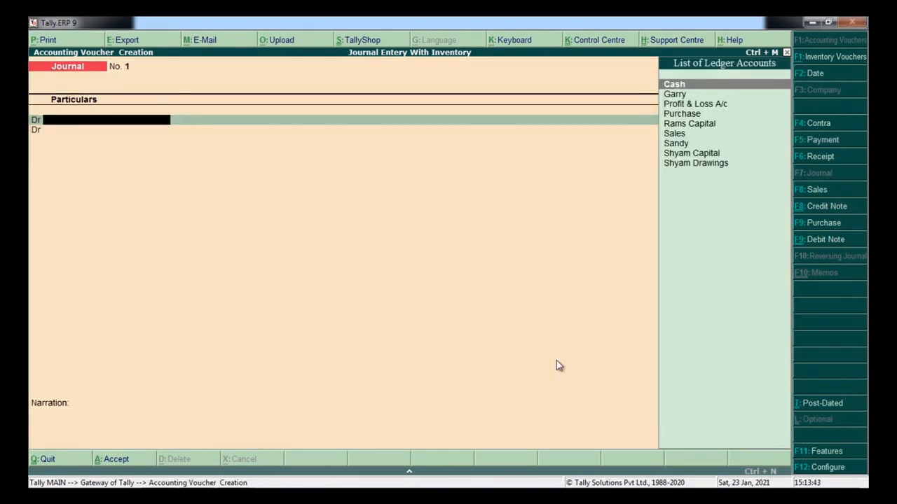
- Create a Charity ledger under Indirect Expenses from the journal's debit line, and save it
key(alt+c)
text(Char)
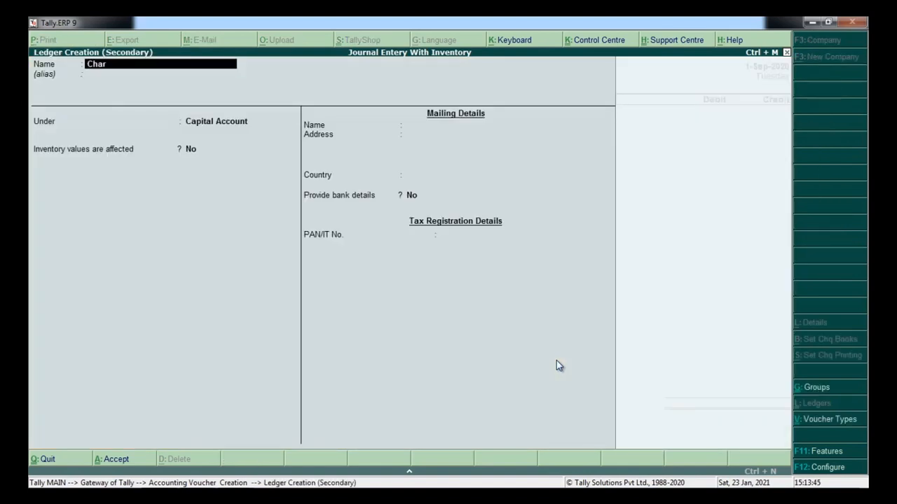
text(ity)
key(Return)
key(Return)
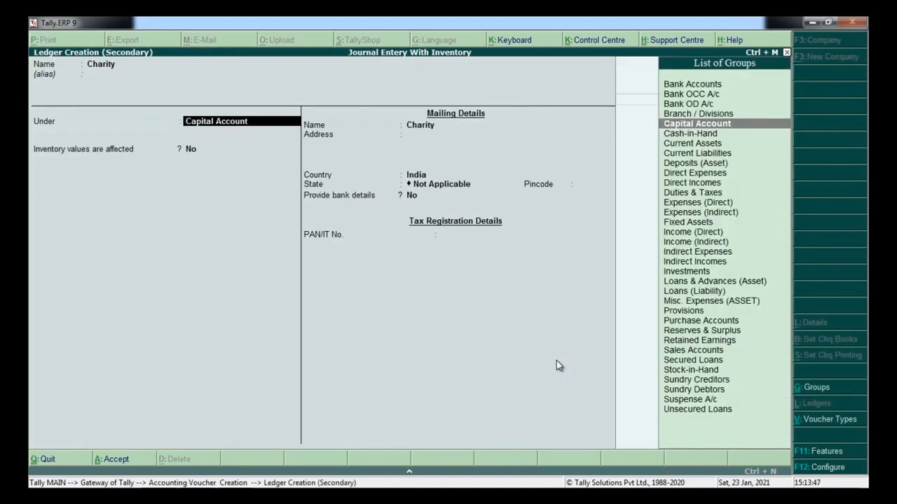
text(Ind)
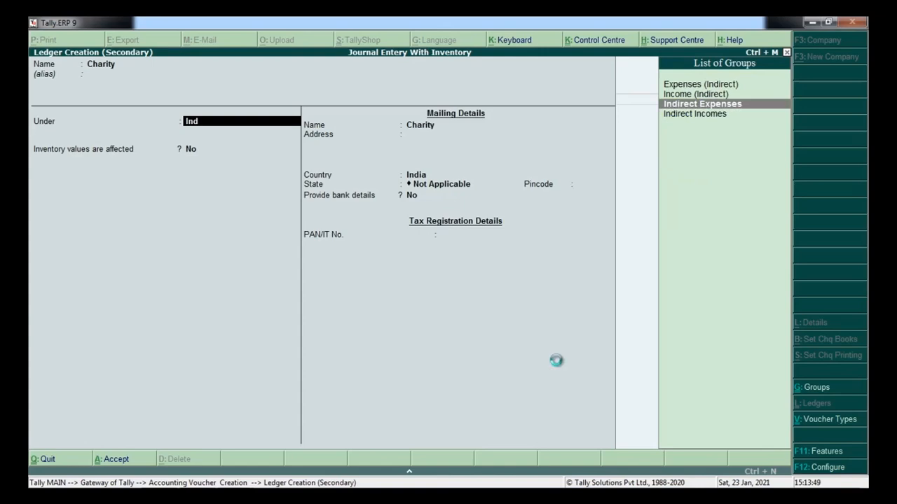
key(Return)
key(ctrl+a)
- Debit 100 to Charity for the 10 kg at 10 stated in the exercise, and credit the same amount to Purchase
key(alt+Tab)
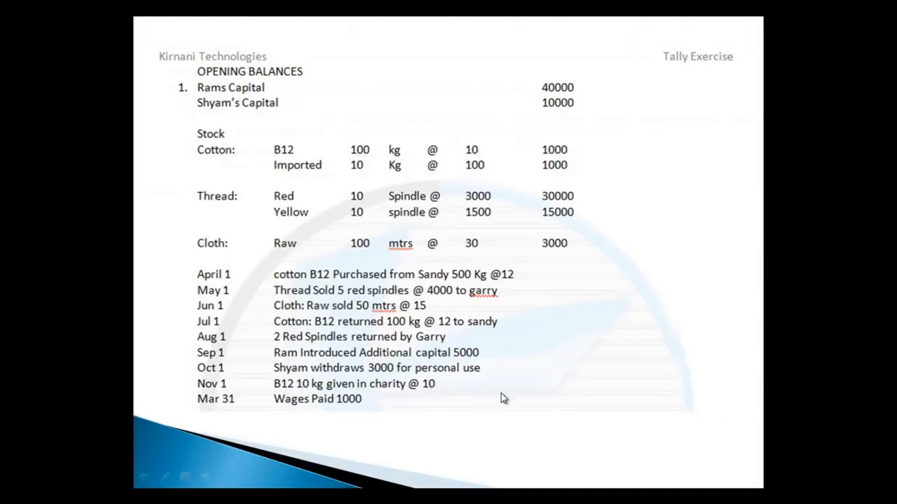
key(alt+Tab)
text(100)
key(Return)
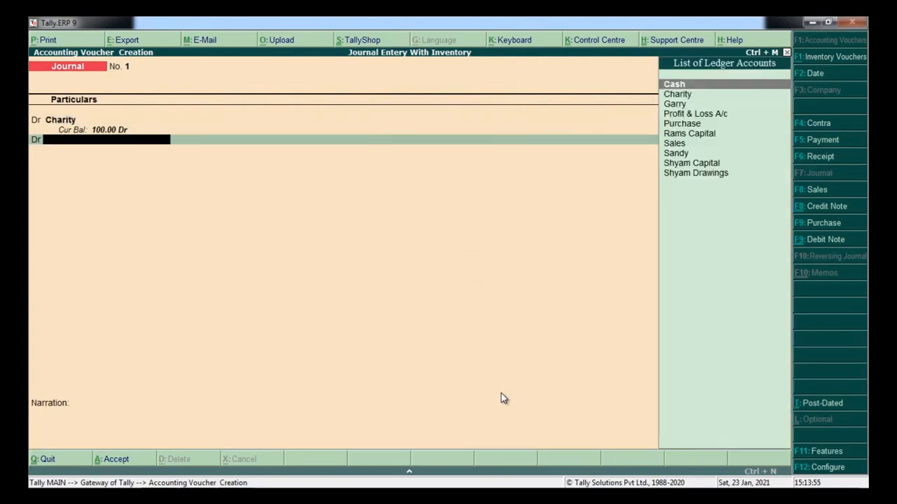
key(BackSpace)
text(c)
key(Return)
text(p,)
key(BackSpace)
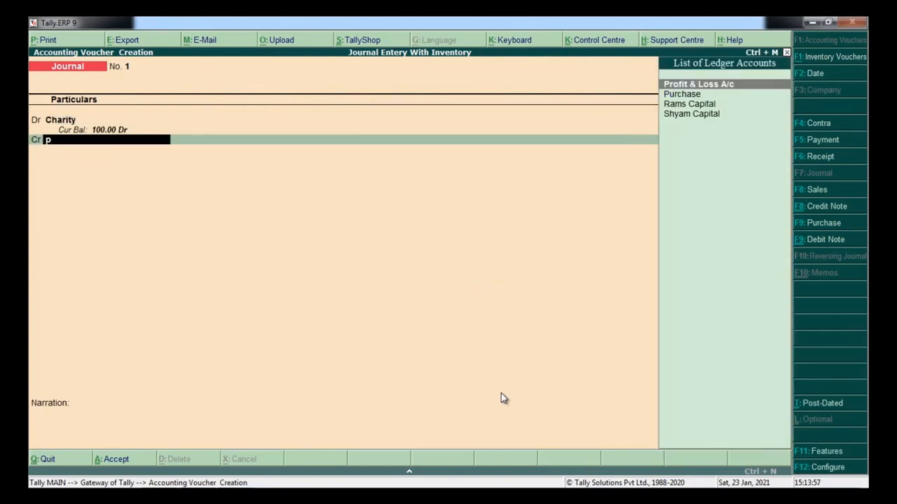
text(u)
key(Return)
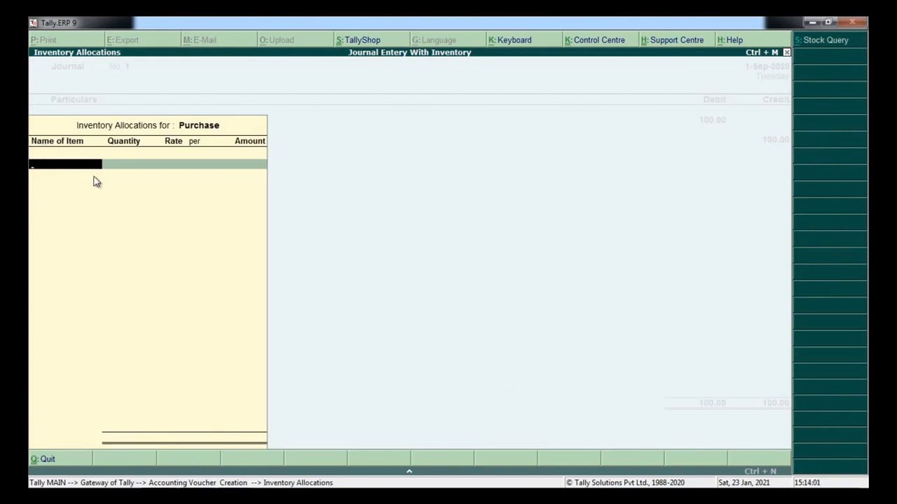
- Allocate 10 kg of stock item B12 at 10.00 per kg to the Purchase credit line
text(B)
key(Return)
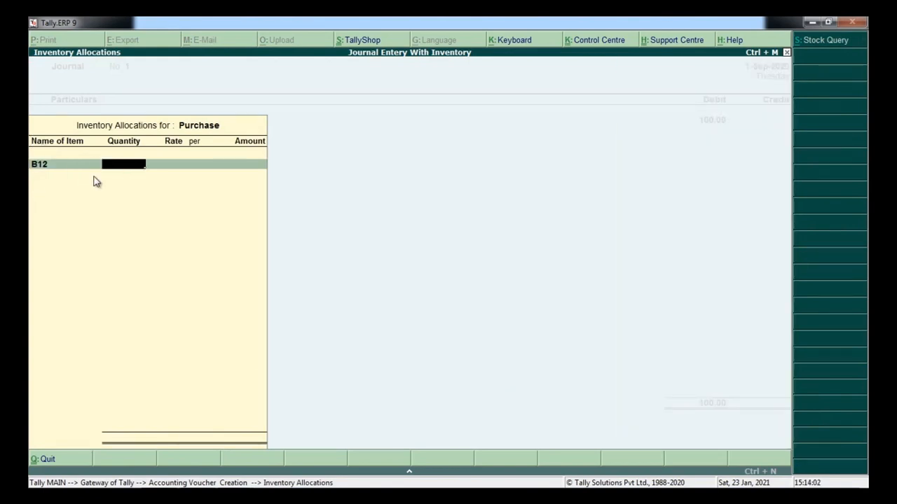
text(10)
key(Return)
key(Return)
key(Return)
key(Return)
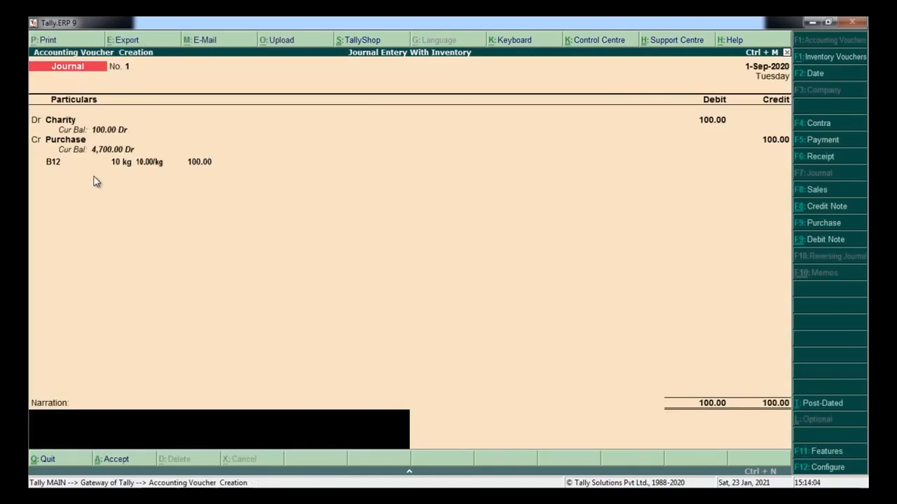
- Recheck the Purchase credit line and its B12 allocation against the exercise slide, and accept the journal voucher
key(Up)
key(Up)
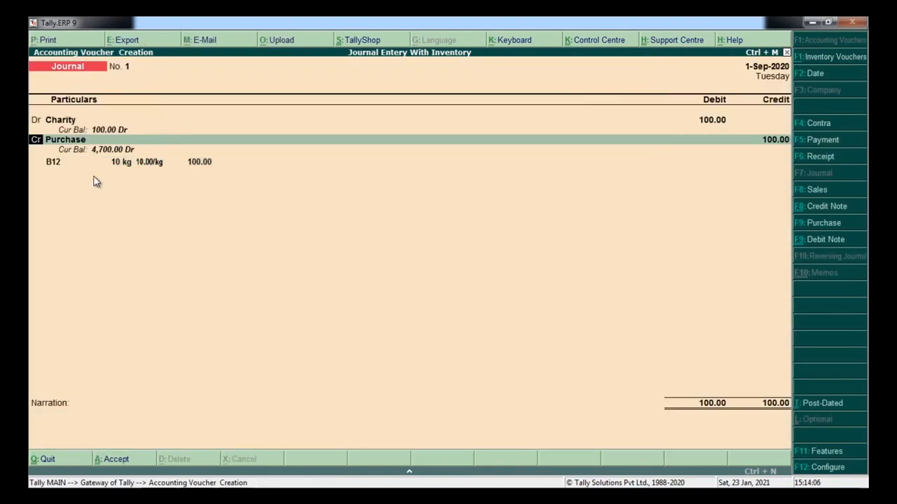
key(Up)
key(Down)
key(Return)
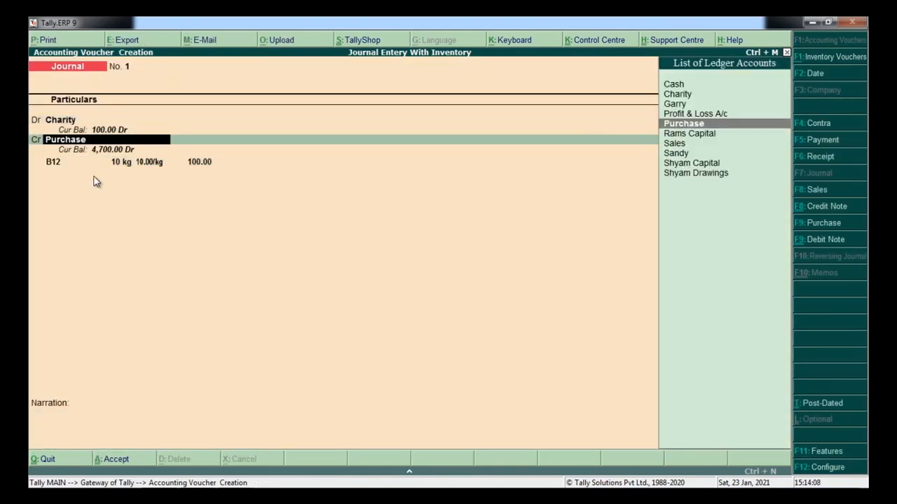
key(Return)
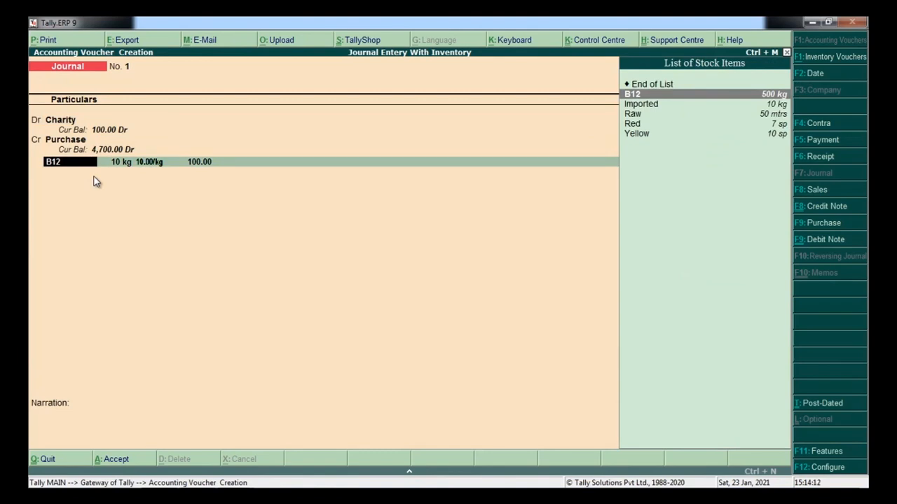
key(Return)
key(Return)
key(Return)
key(Return)
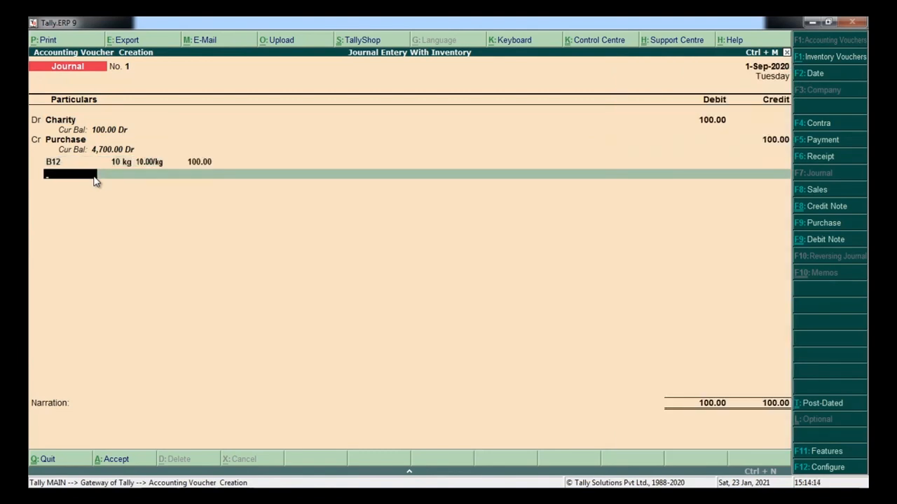
key(alt+Tab)
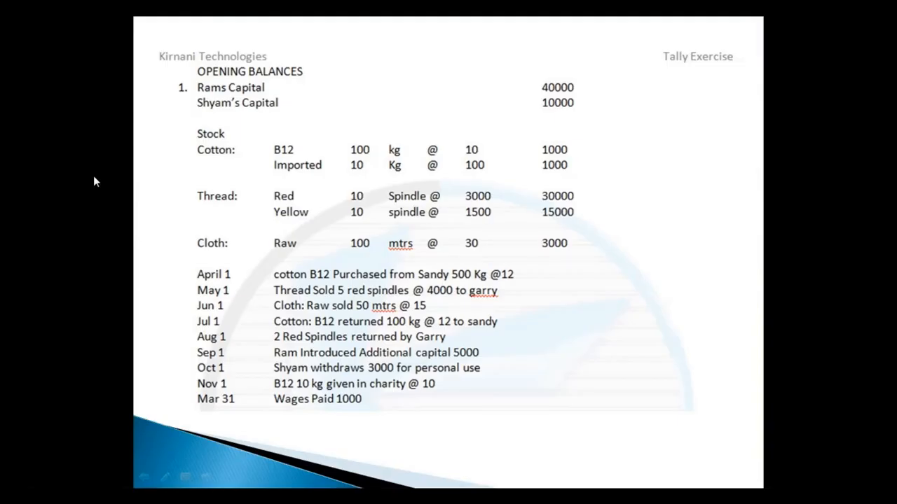
key(alt+Tab)
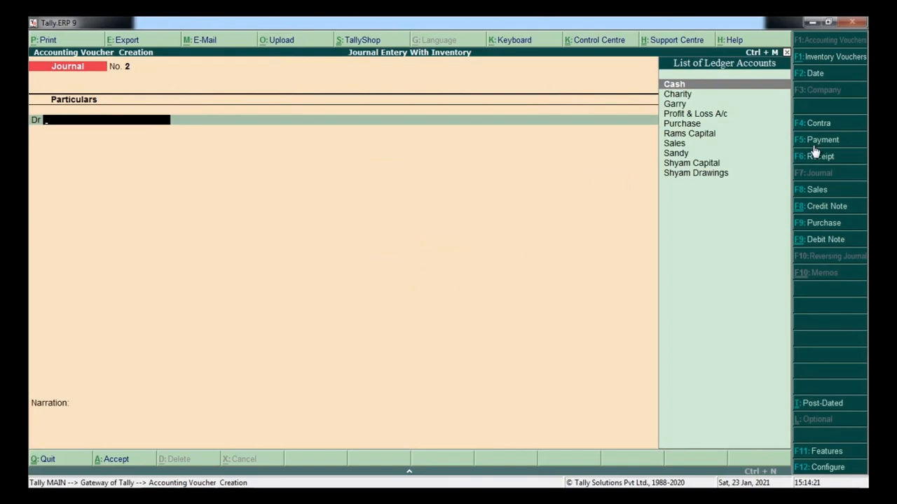
- Start a payment voucher for the wages transaction, date it 31-Mar-2021 and choose Cash as the account
click(812, 145)
key(alt+Tab)
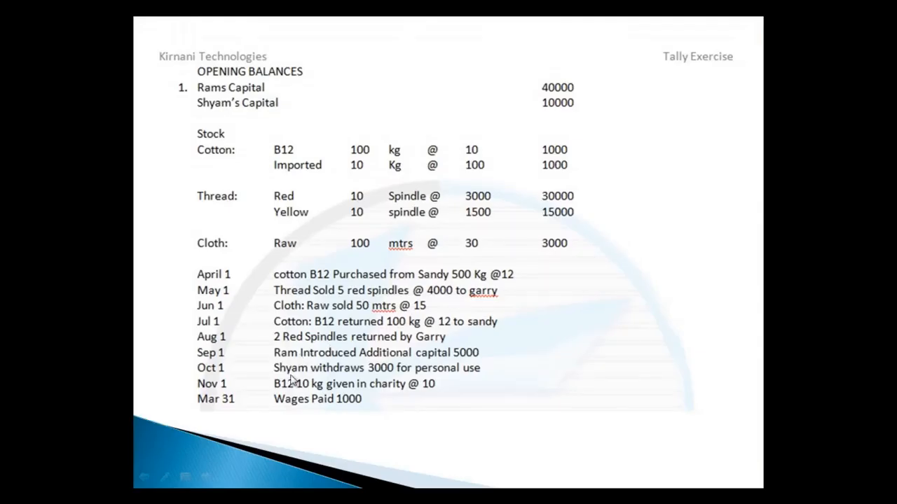
key(alt+Tab)
key(F2)
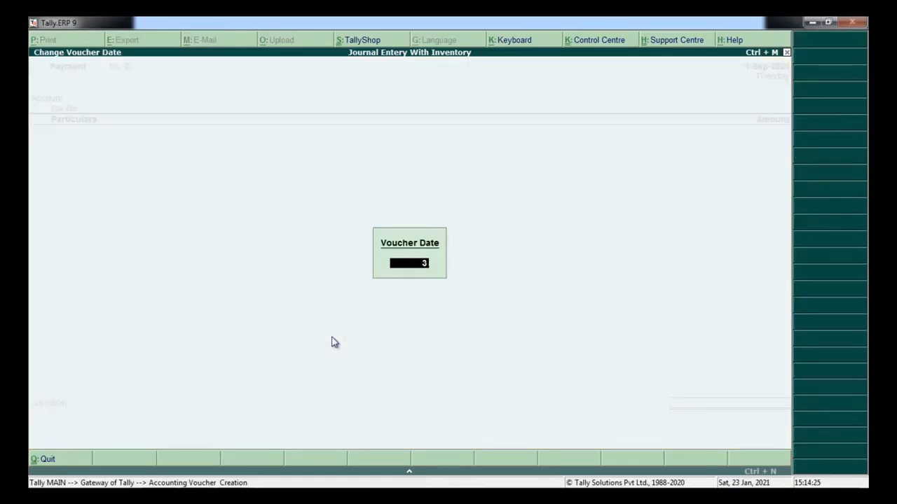
text(31.3)
key(Return)
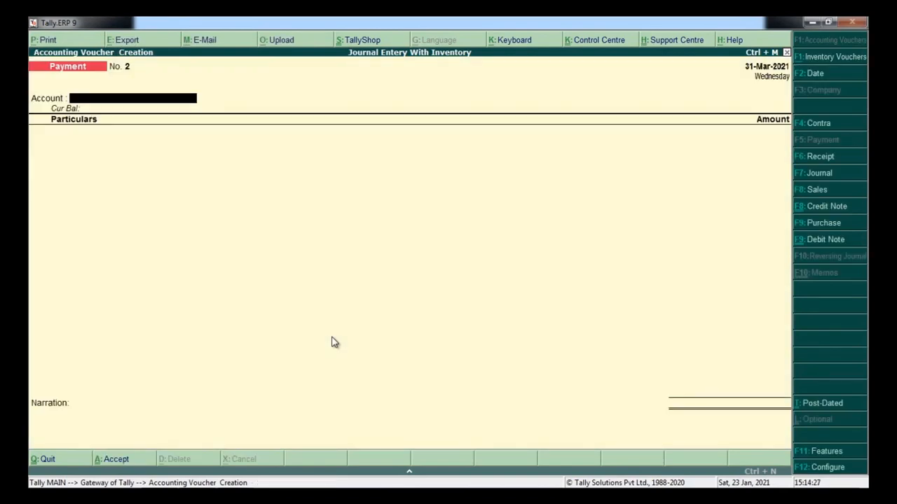
text(cash)
key(Return)
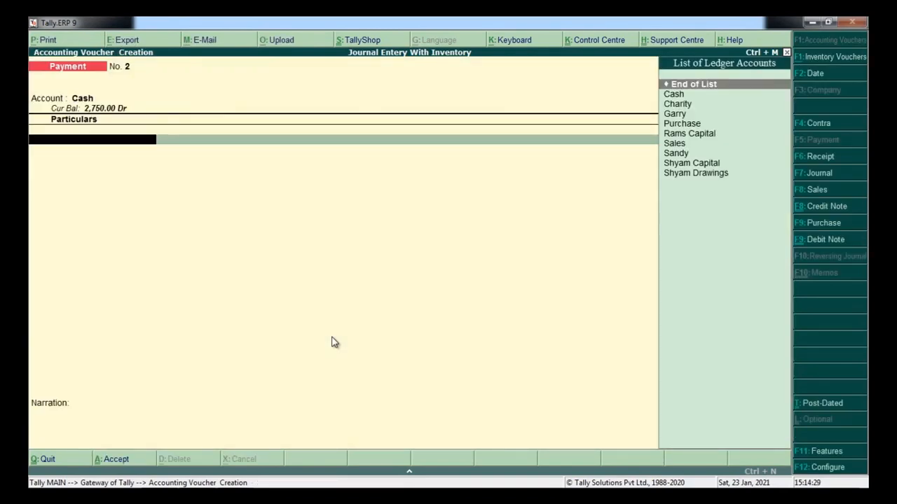
- Create a Wages ledger under Direct Expenses from the payment's particulars, leaving inventory values unaffected, and save it
key(alt+c)
text(Wa)
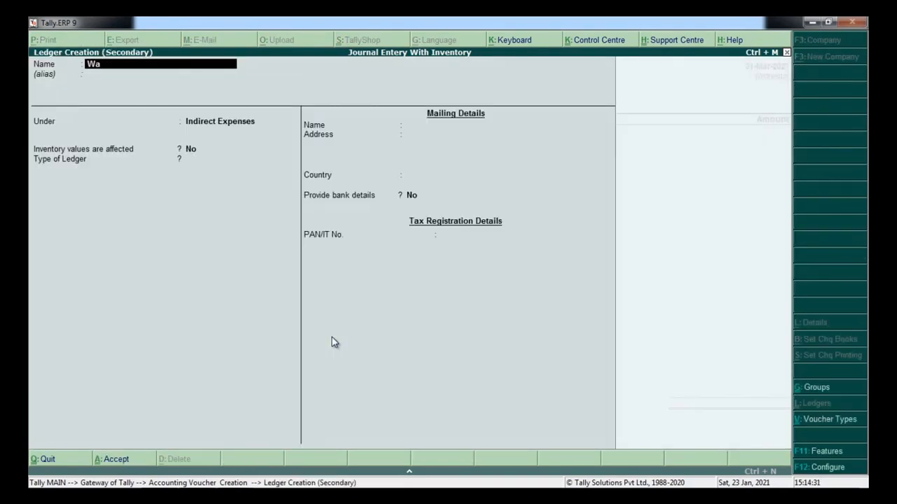
text(ges)
key(Return)
text(Dir)
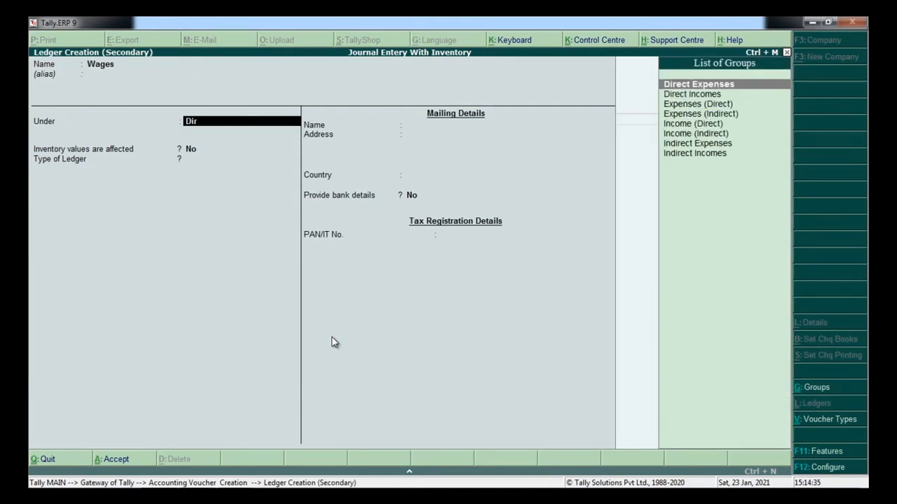
key(Return)
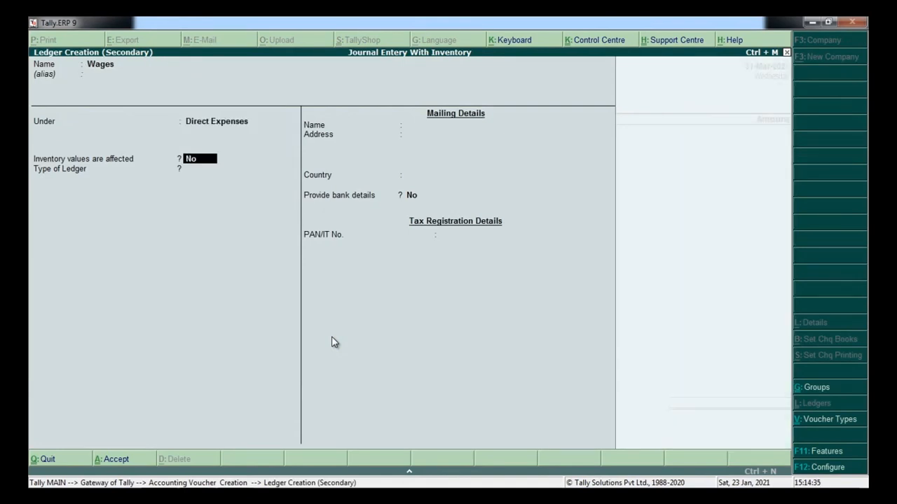
key(Return)
key(ctrl+a)
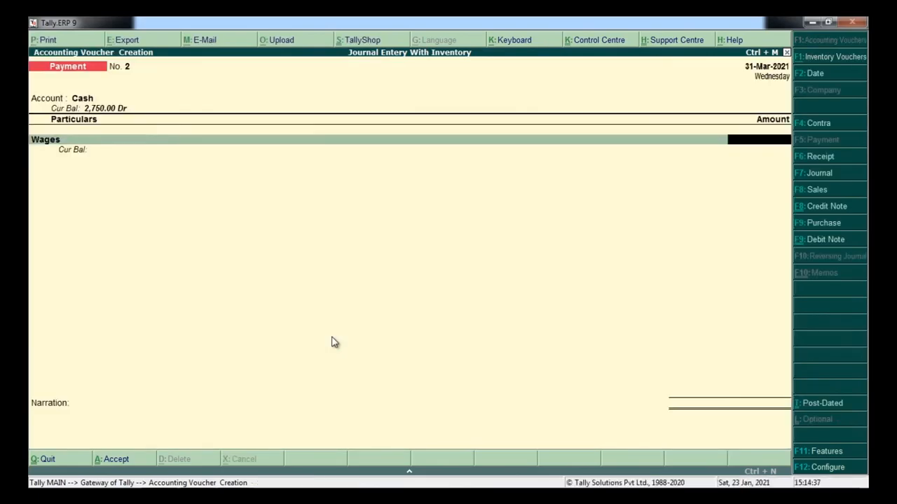
- Enter 1000 against Wages as stated in the exercise, accept the payment voucher and quit to the Gateway of Tally
key(alt+Tab)
key(alt+Tab)
text(1000)
key(Return)
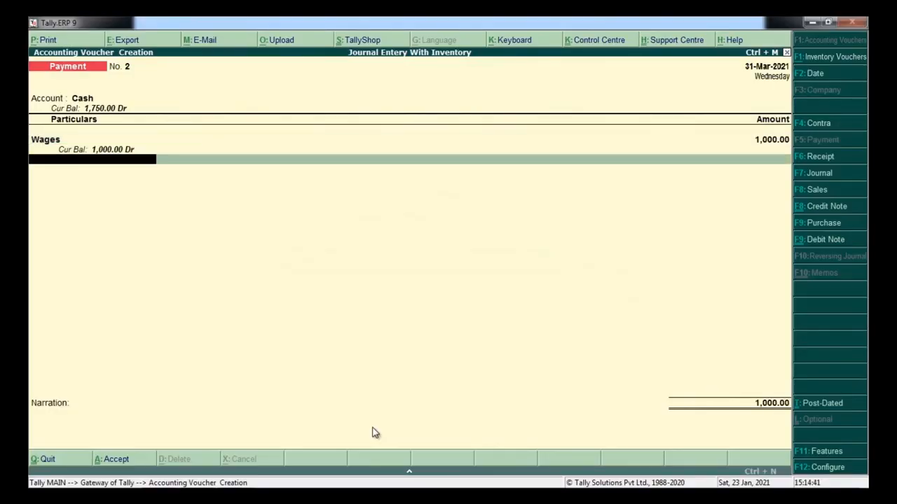
key(ctrl+a)
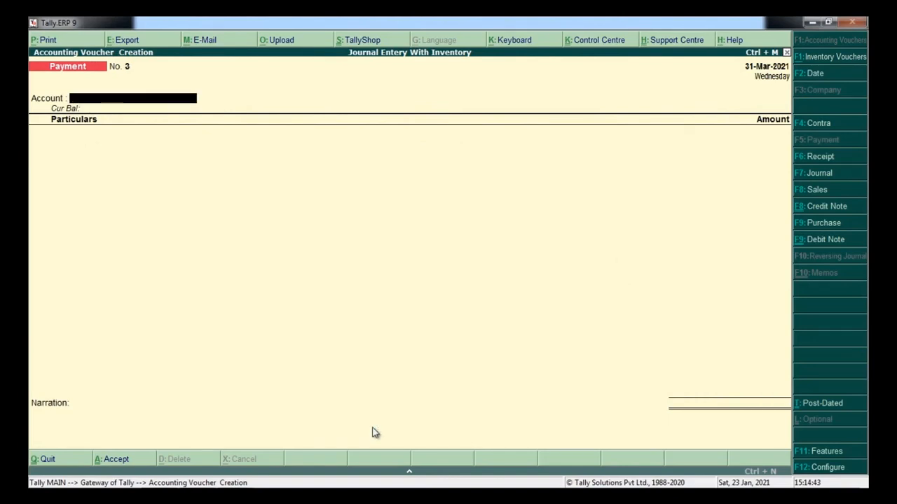
key(Escape)
key(Return)
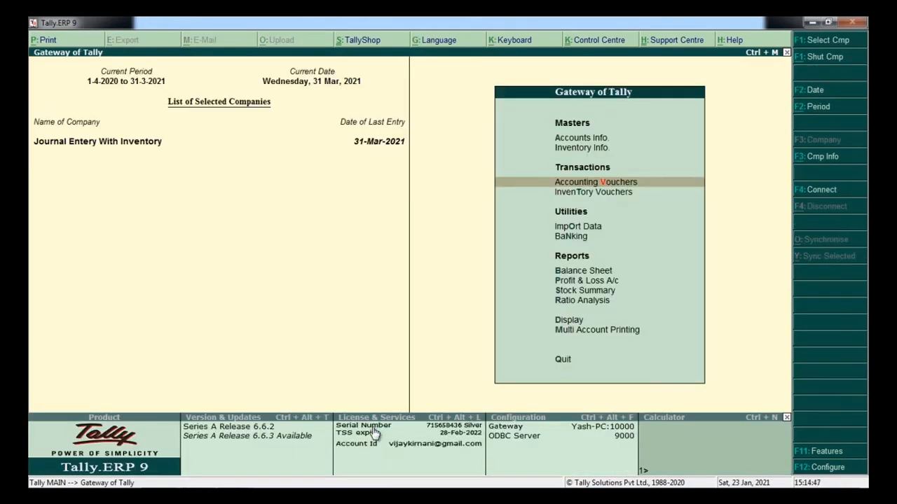
- Open the Day Book from the display reports
key(d)
key(y)
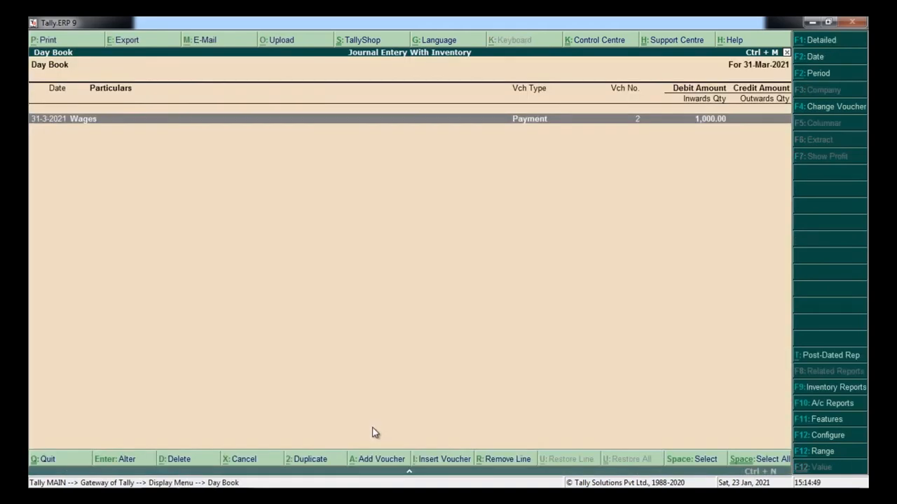
key(F2)
text(1.)
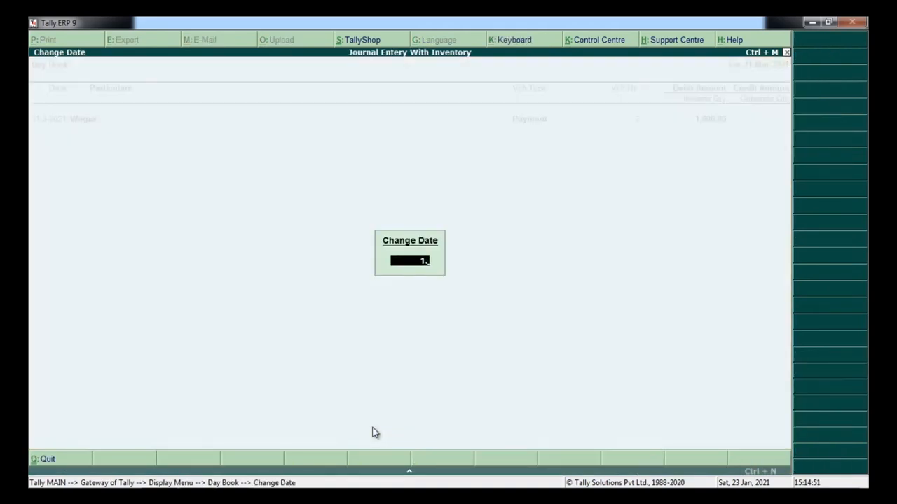
text(4)
key(Escape)
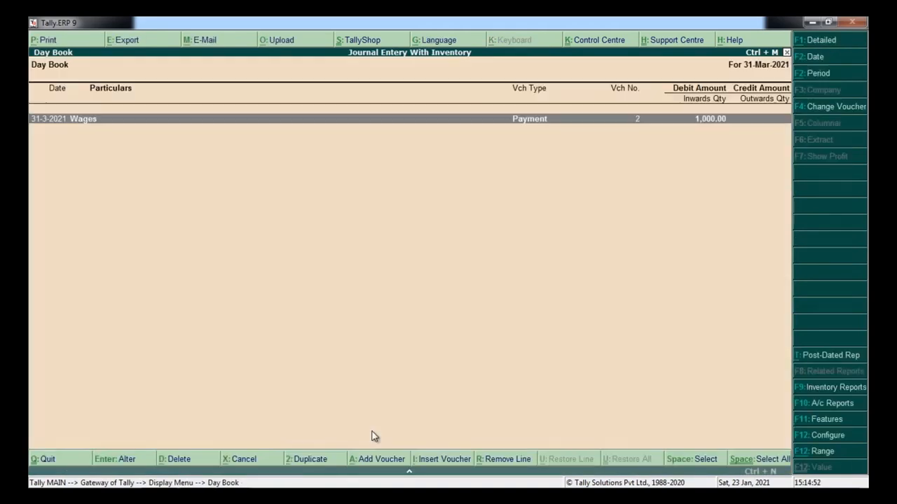
- Set the Day Book period to run from 1-Apr-2020 to 31-Mar-2021
click(824, 74)
text(1.)
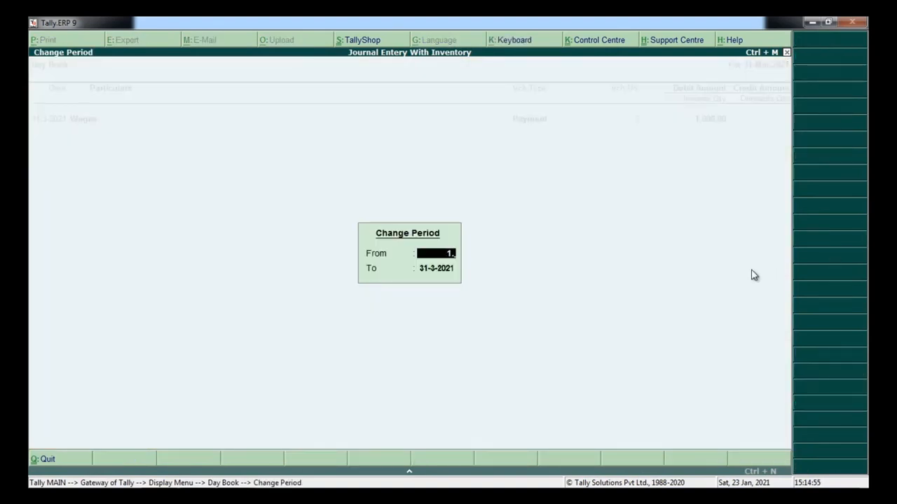
text(4)
key(Return)
key(Return)
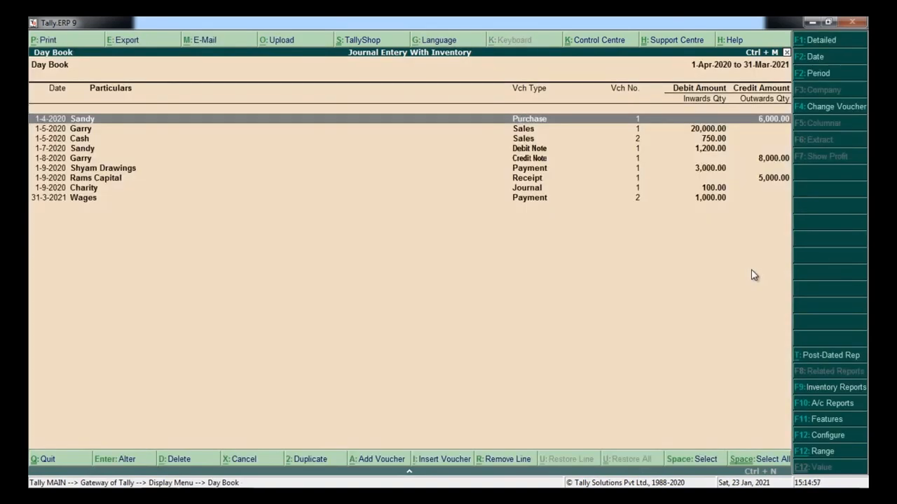
- Go down the Day Book to the drawings payment and compare its date with the exercise slide
key(Down)
key(Down)
key(Down)
key(Down)
key(Down)
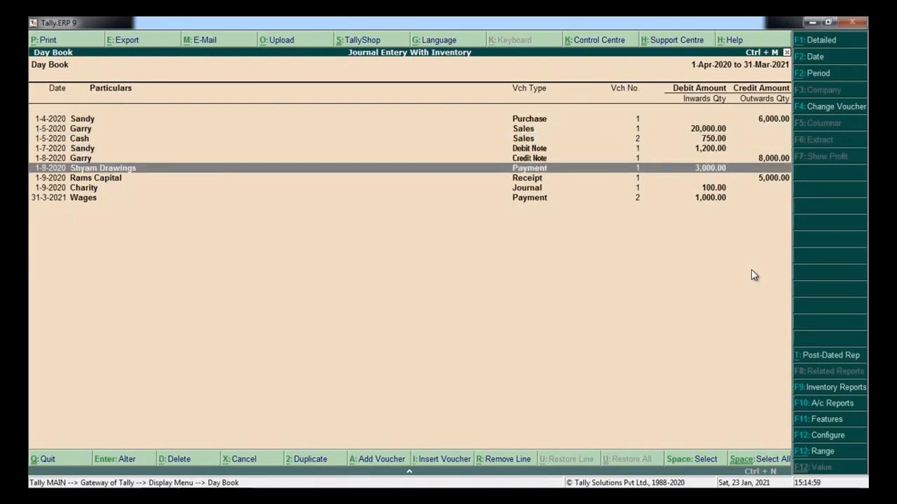
key(alt+Tab)
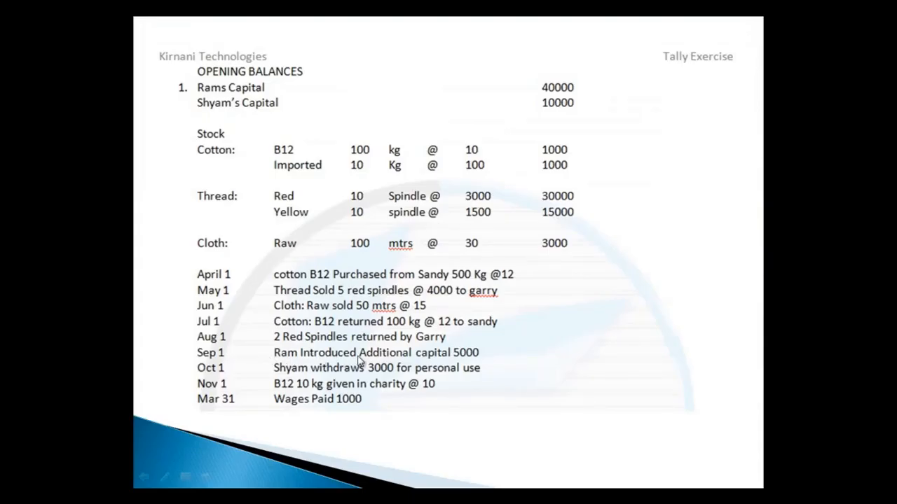
key(alt+Tab)
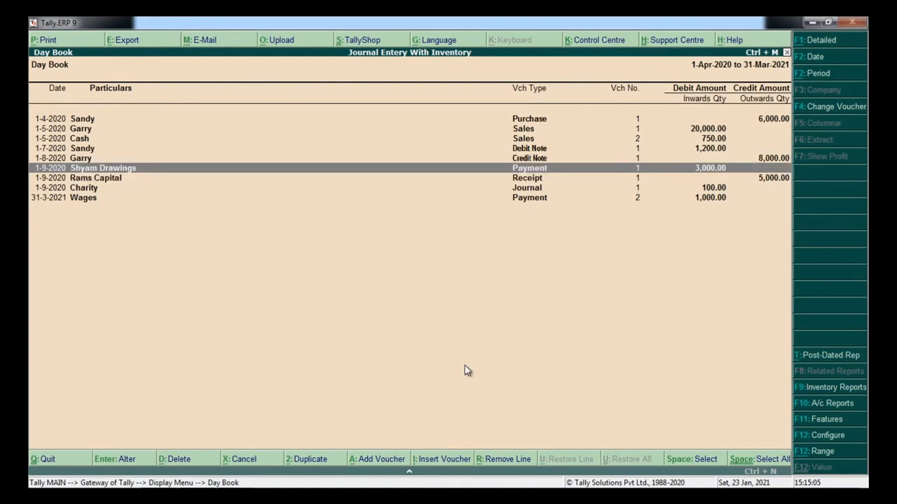
- Open the 3,000 drawings payment voucher for alteration, set its date to 1-Oct-2020 and save it
key(Return)
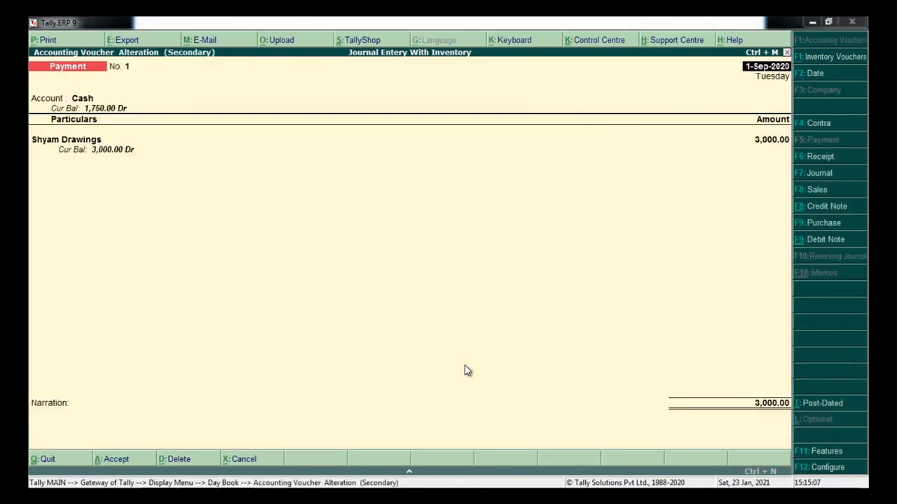
key(alt+Tab)
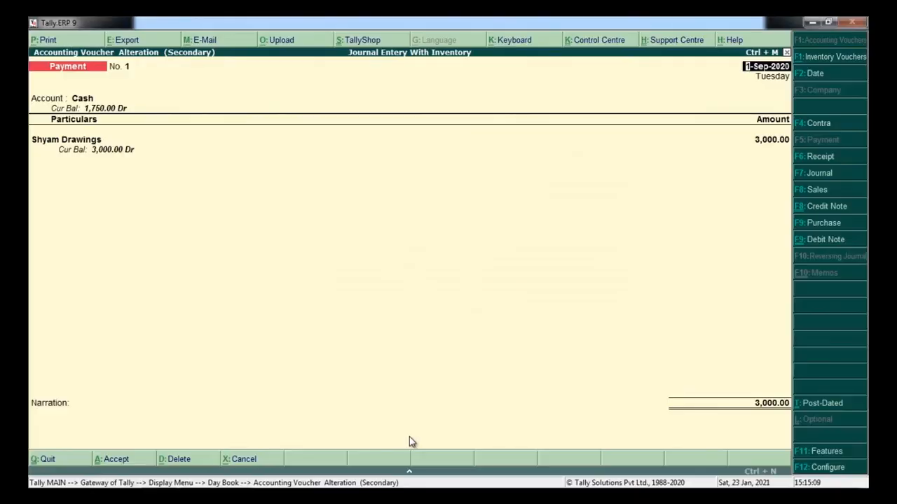
key(F2)
text(1-10)
key(Return)
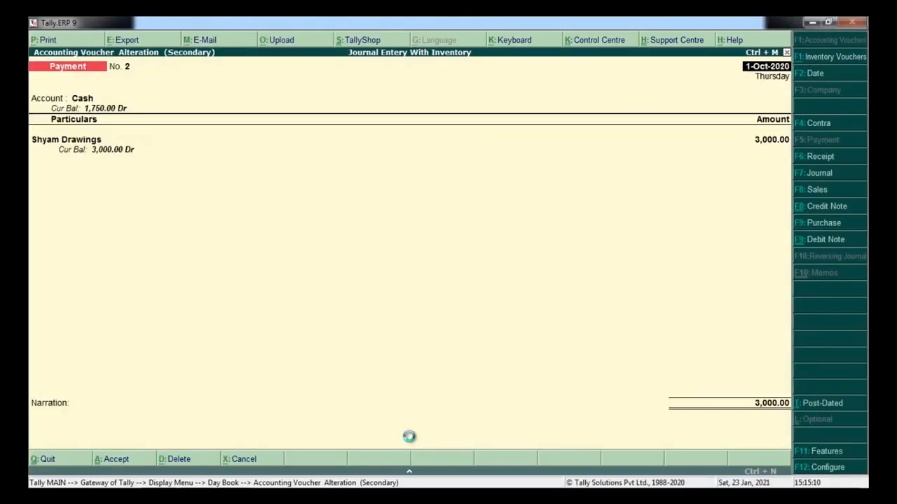
- Check the charity date on the exercise slide, redate the Charity journal to 1-Nov-2020, accept it and return to the Gateway of Tally
key(alt+Tab)
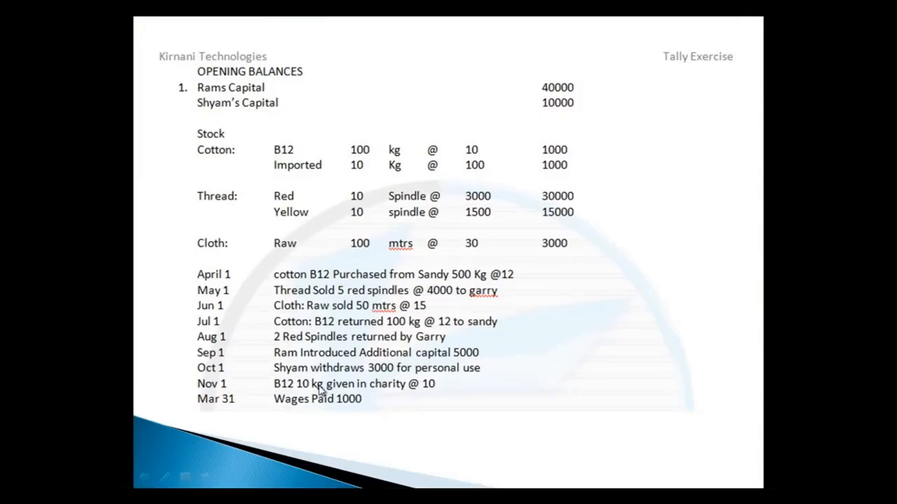
key(alt+Tab)
key(Down)
key(Down)
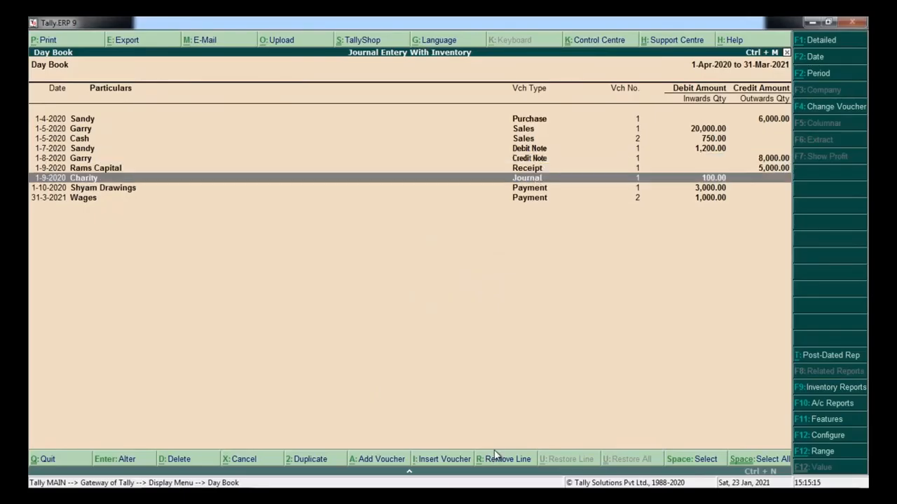
key(Return)
key(F2)
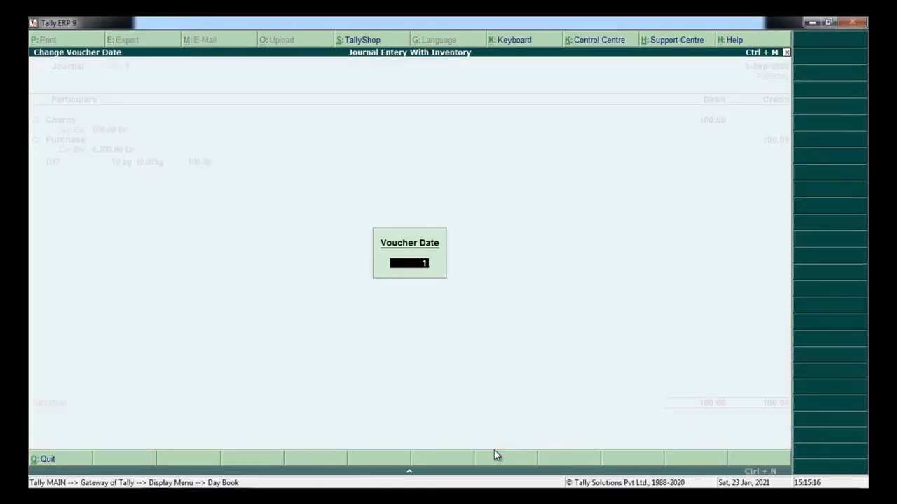
text(1-11)
key(Return)
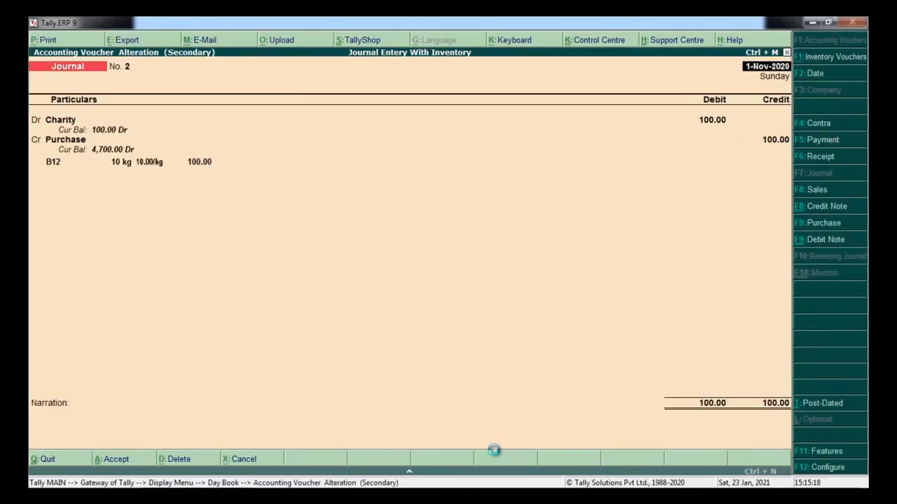
key(ctrl+a)
key(Escape)
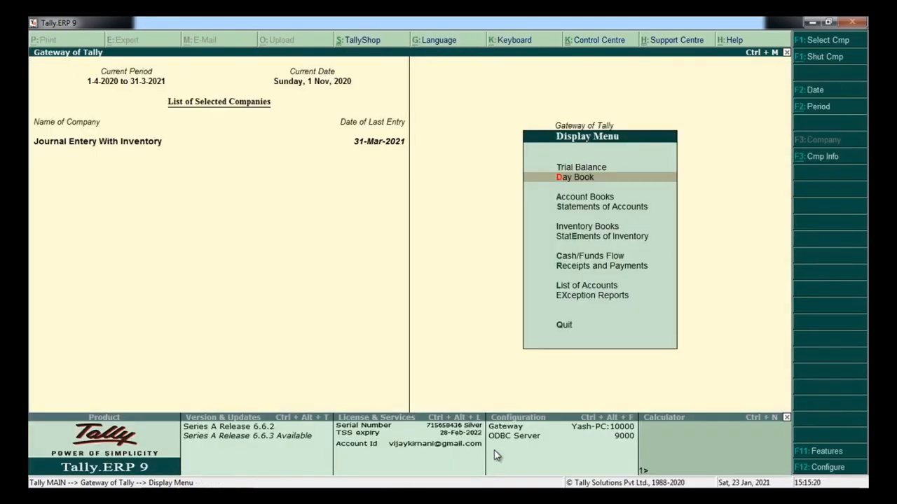
key(Escape)
- Open the Balance Sheet and examine its assets and liabilities down to the Profit & Loss A/c line
key(Up)
key(Up)
key(Up)
key(Up)
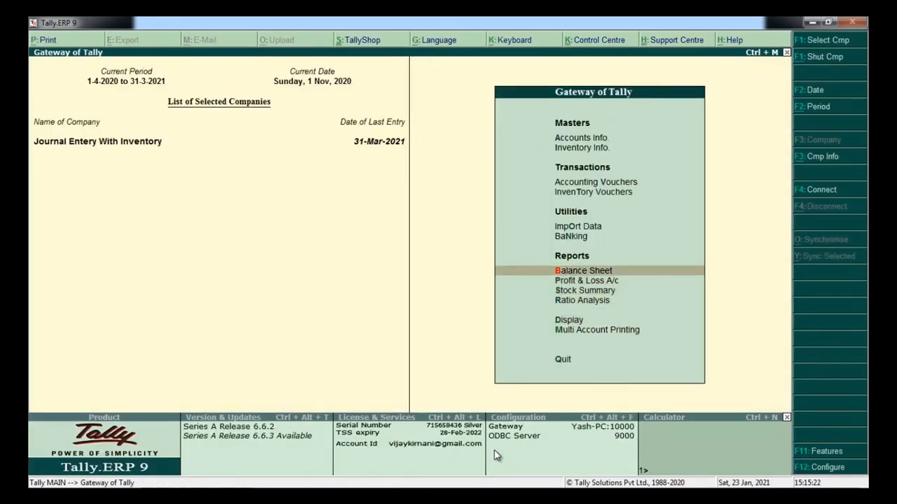
key(Return)
key(Right)
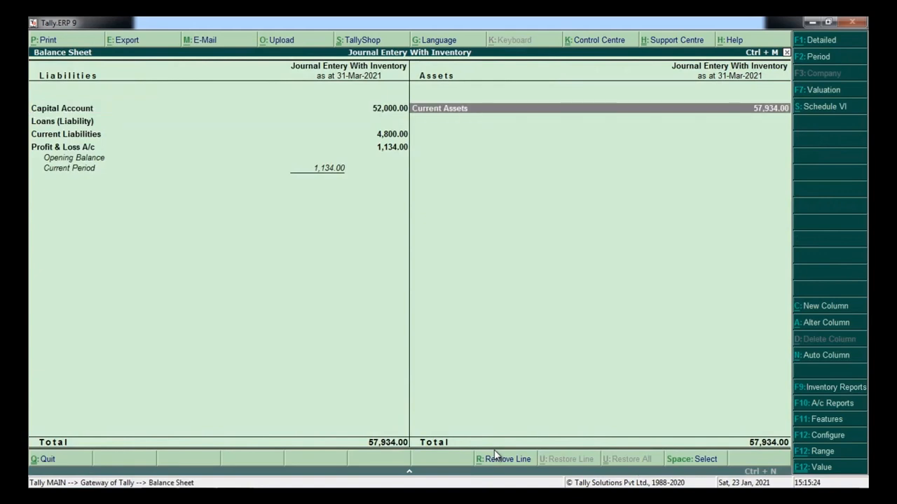
key(Left)
key(Down)
key(Down)
key(Down)
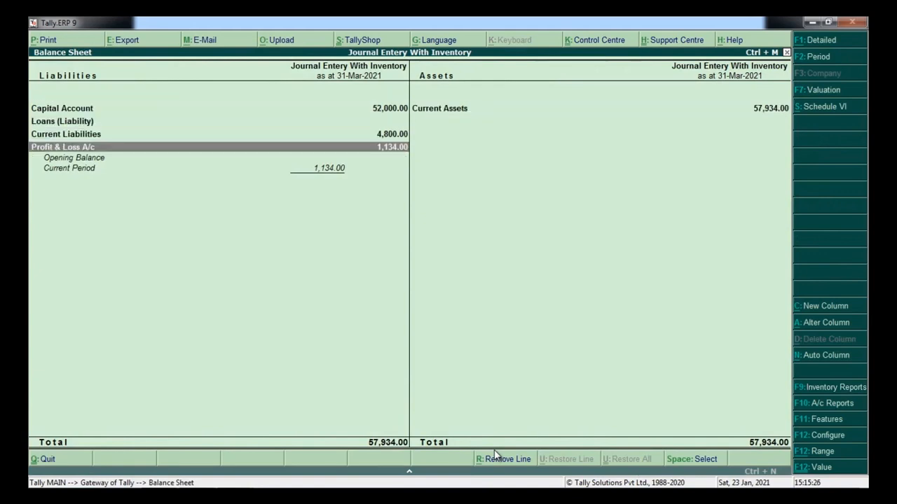
- Drill into the Profit & Loss A/c and review its stock, purchase, expense and profit lines
key(Return)
key(Down)
key(Down)
key(Down)
key(Down)
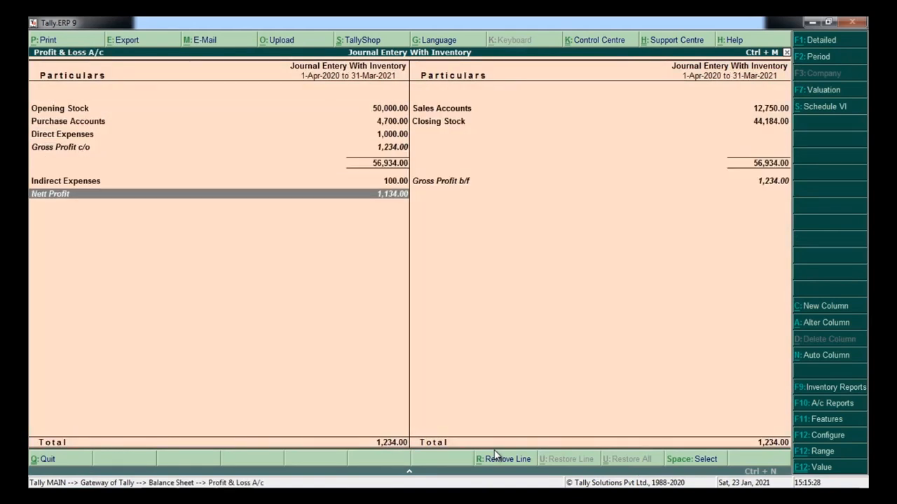
key(Up)
key(Up)
key(Up)
key(Up)
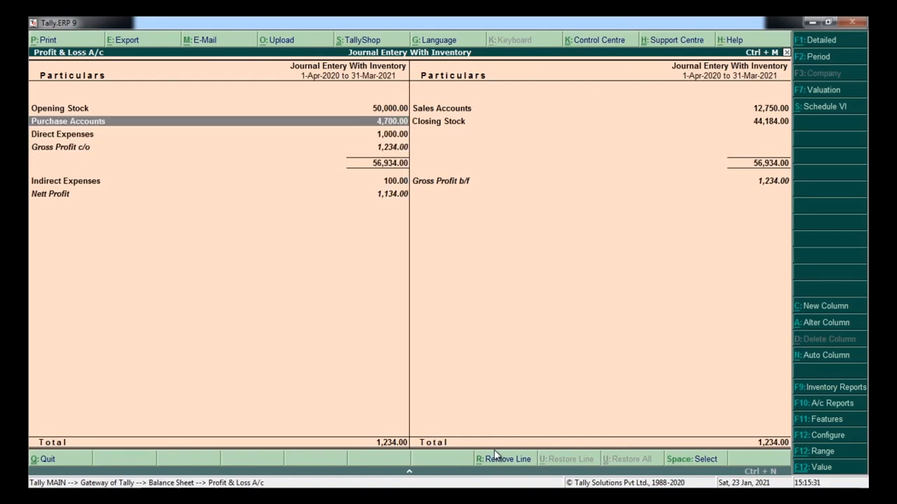
- Drill into Sales Accounts to view the Sales ledger's monthly summary, and return to the Profit & Loss A/c
key(Up)
key(Right)
key(Return)
key(Return)
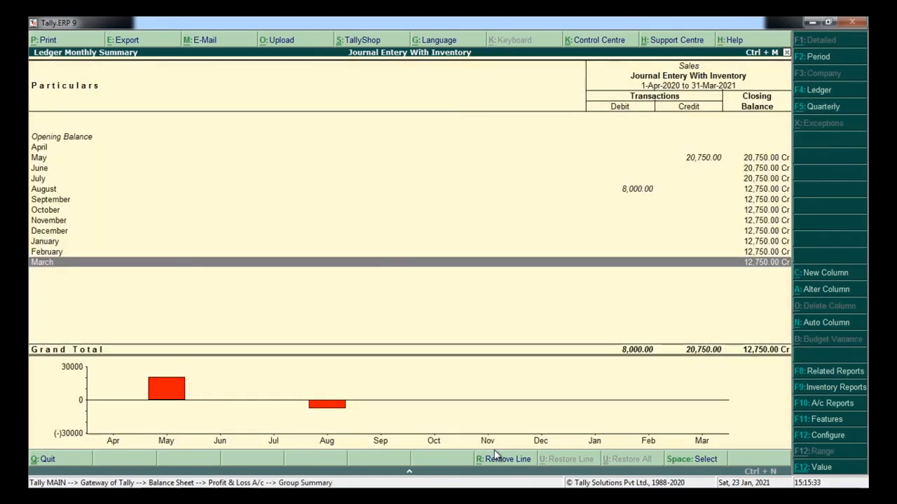
key(Escape)
key(Escape)
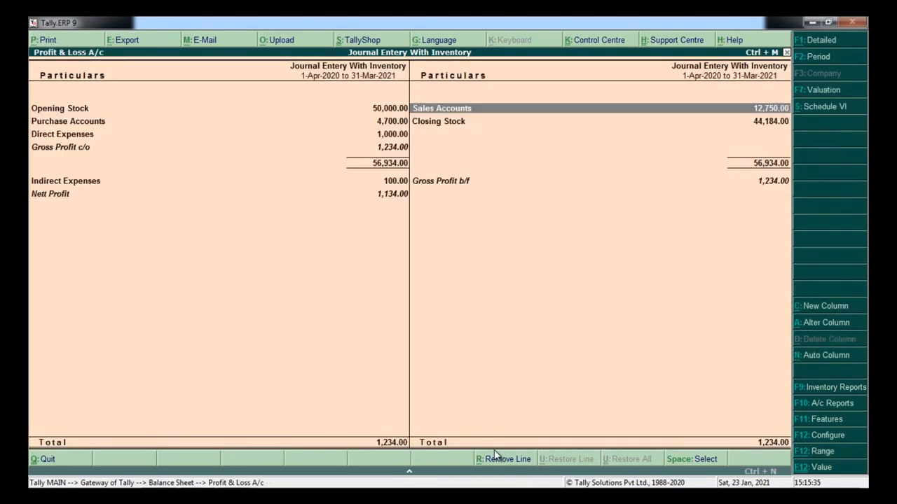